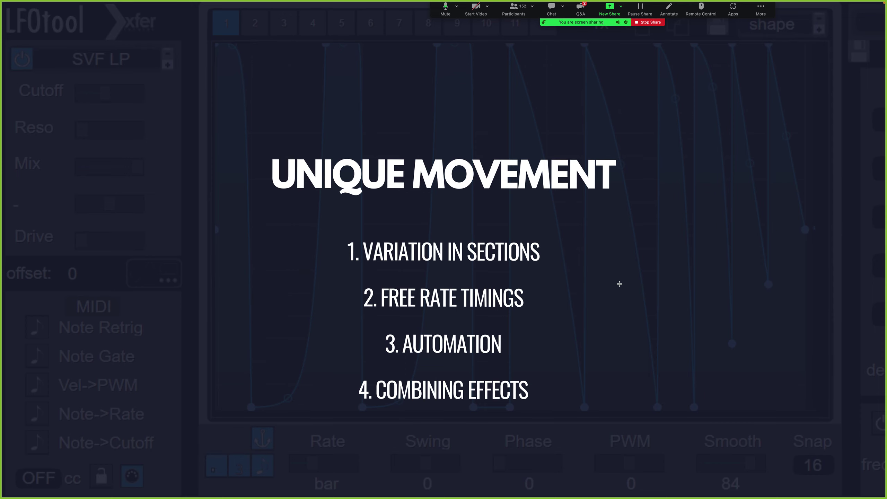
Advance to the next presentation slide and switch to the Ableton Live arrangement
key("Right")
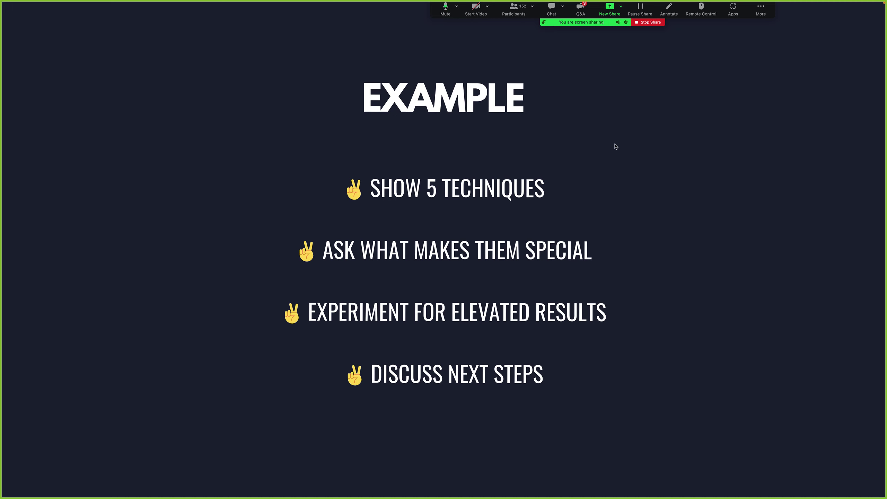
key("ctrl+Up")
left_click(516, 34)
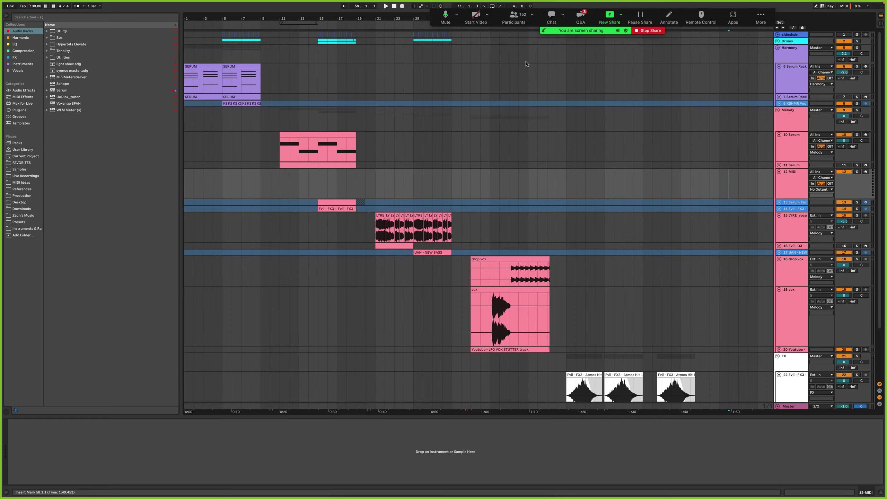
left_click(443, 187)
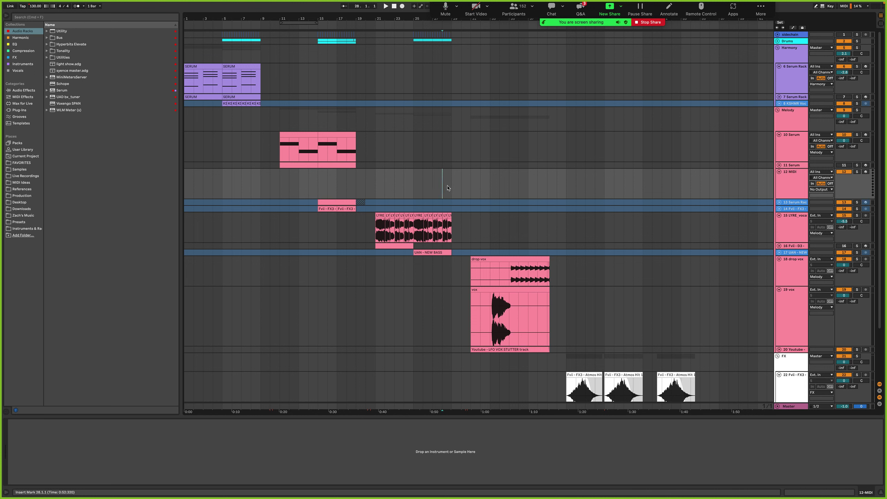
left_click(452, 186)
Select the first SERUM clip on the 6 Serum Rack track, open that track's Serum plug-in window and reposition it
left_click(190, 82)
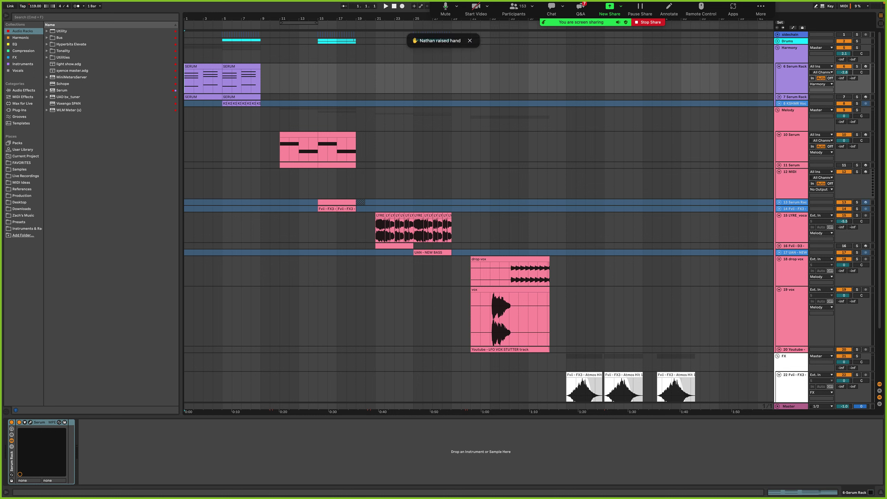
left_click(187, 83)
left_click(208, 66)
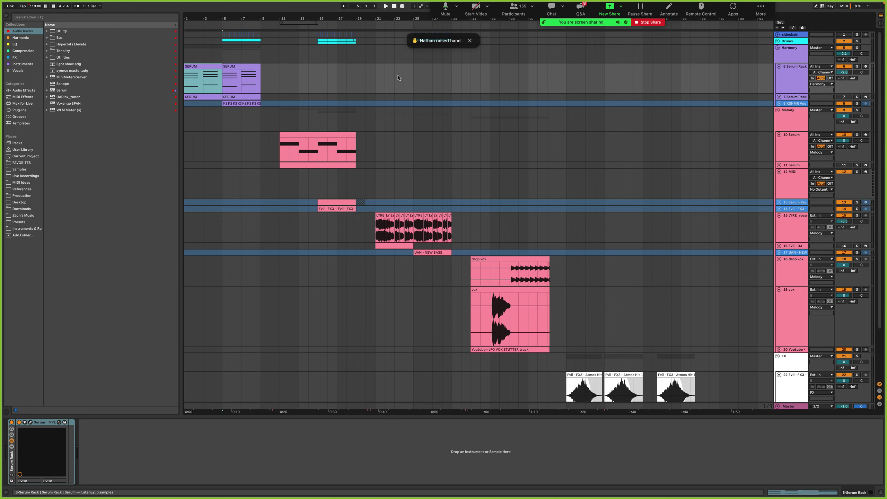
key("super+alt+p")
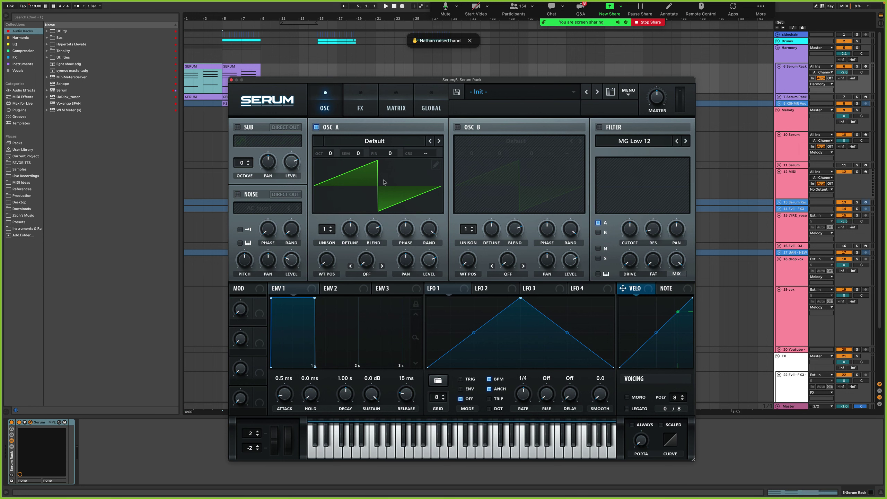
left_click_drag(444, 81, 455, 76)
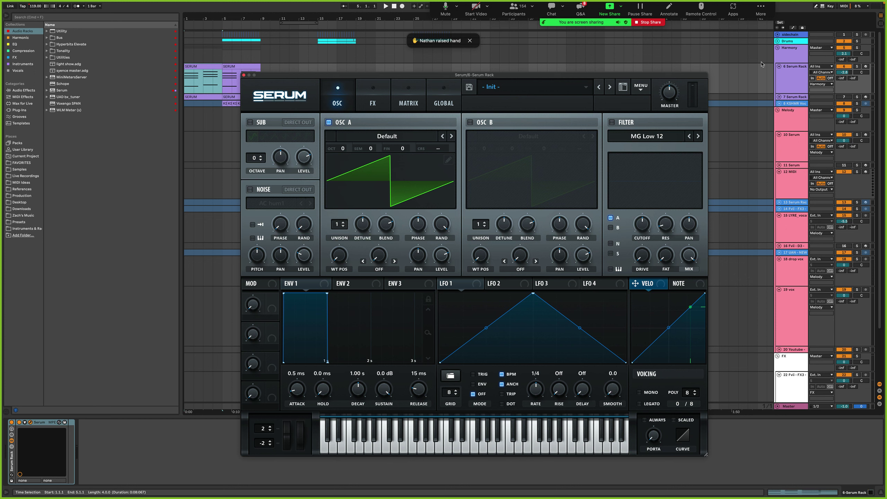
Set the 6 Serum Rack track's volume to -6.3 dB and audition its first SERUM clip
left_click(844, 73)
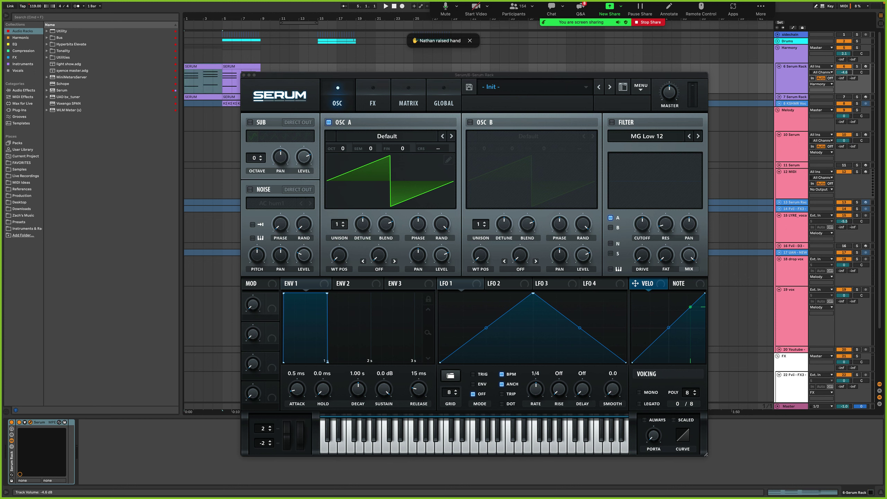
key("space")
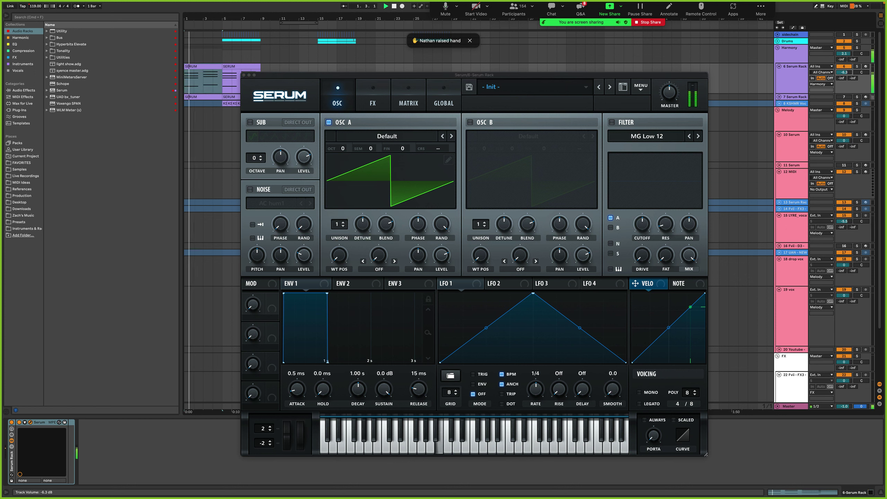
left_click(205, 85)
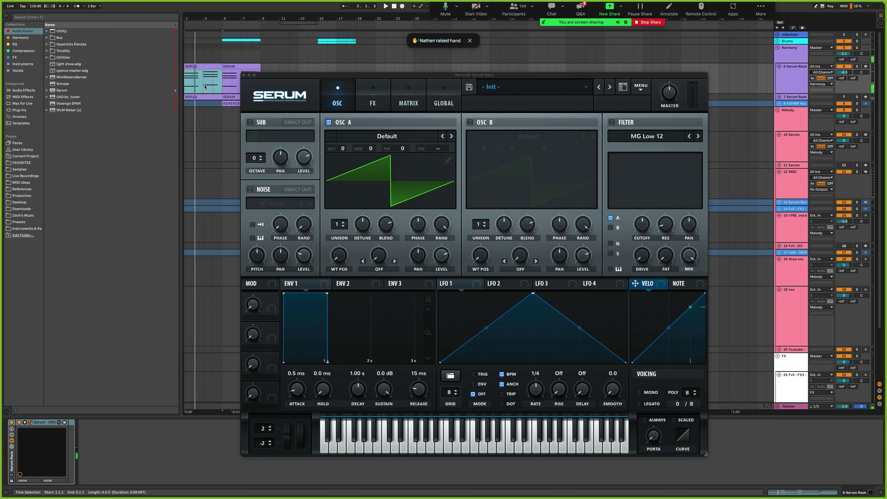
left_click(197, 67)
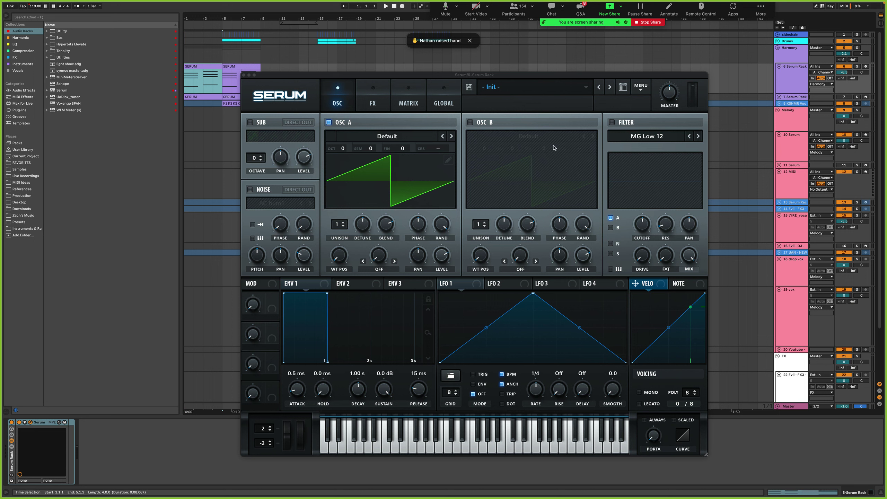
Enable Serum's MG Low 12 filter, adjust its cutoff and audition the filtered chords
left_click(612, 122)
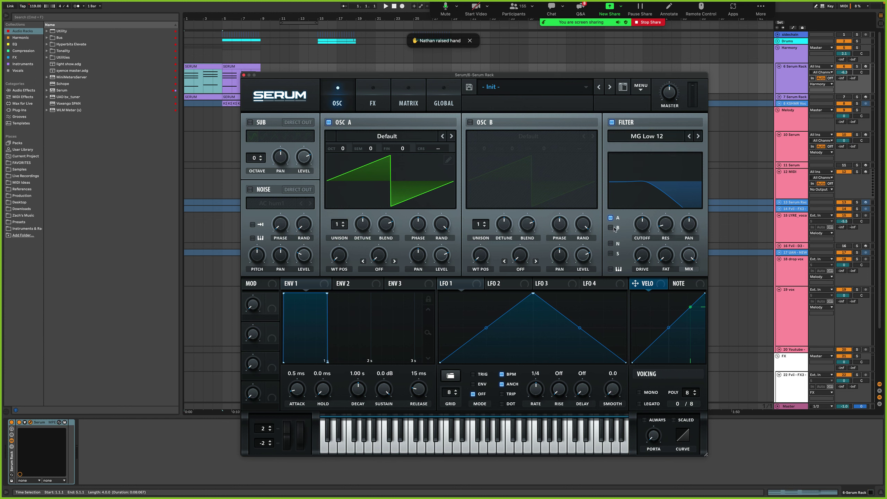
mouse_move(644, 230)
left_mouse_down()
mouse_move(646, 238)
mouse_move(648, 221)
mouse_move(648, 241)
mouse_move(653, 214)
mouse_move(650, 258)
mouse_move(647, 230)
mouse_move(652, 236)
left_mouse_up()
key("space")
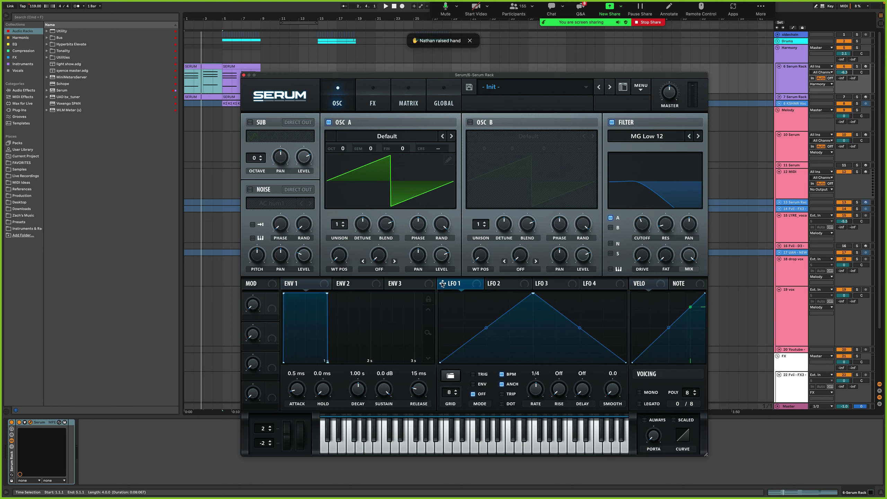
Assign LFO 1 to the filter cutoff, reshape the LFO into a straight falling ramp and fine-tune the cutoff
left_click_drag(442, 284, 643, 239)
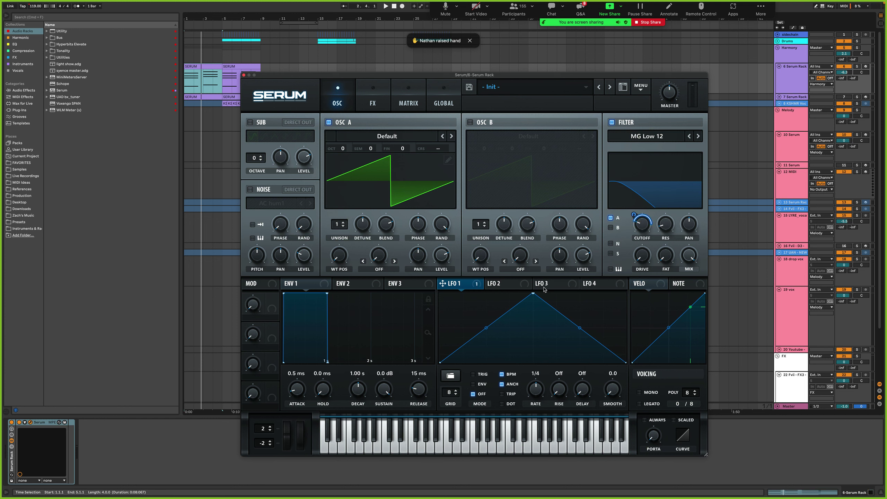
left_click_drag(534, 293, 430, 291)
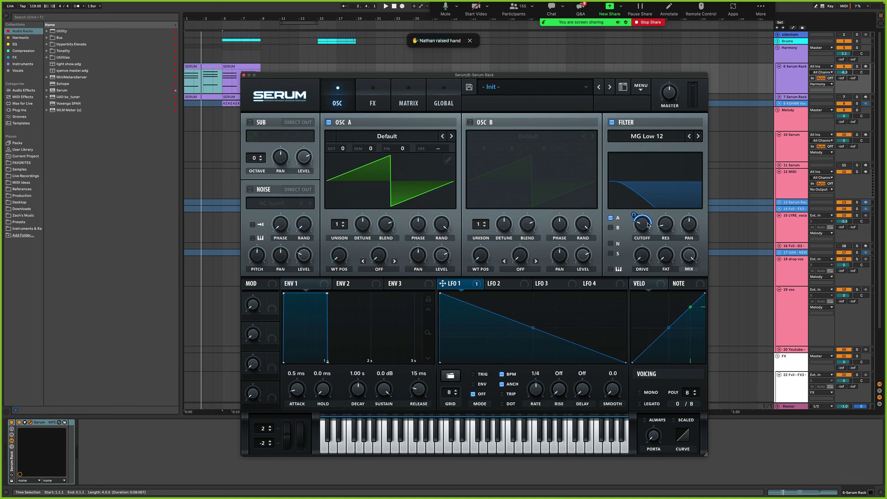
mouse_move(645, 225)
left_mouse_down()
mouse_move(651, 203)
mouse_move(652, 236)
left_mouse_up()
Switch LFO 1 to Trig mode, turn off its BPM sync and set its rate to 2.3 Hz while auditioning
left_click(474, 375)
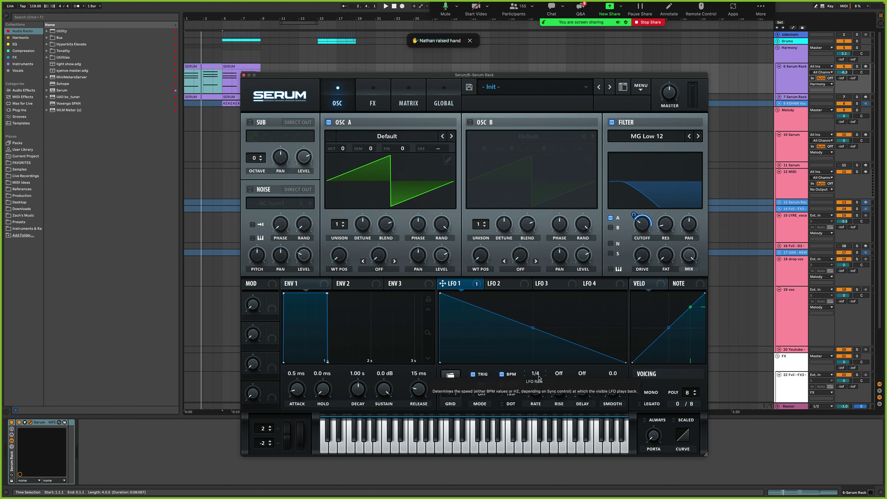
key("space")
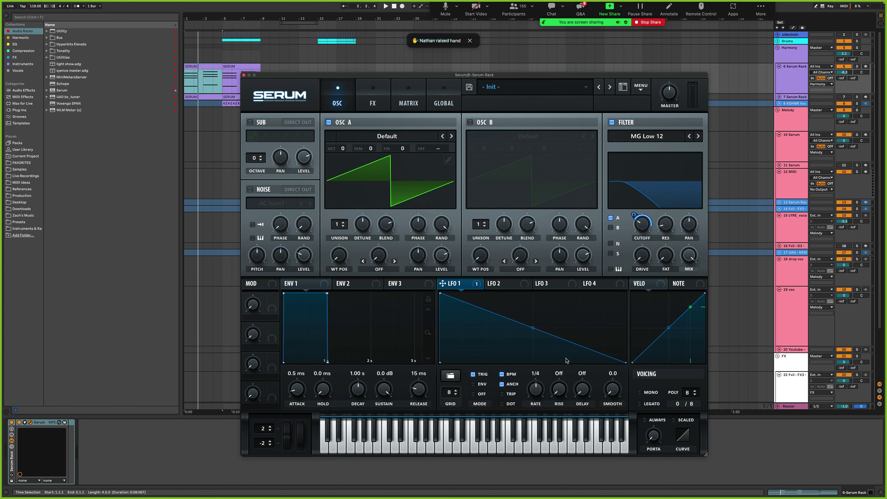
left_click(502, 374)
mouse_move(538, 392)
left_mouse_down()
mouse_move(538, 384)
mouse_move(538, 408)
left_mouse_up()
key("space")
mouse_move(537, 396)
left_mouse_down()
mouse_move(539, 379)
mouse_move(540, 397)
left_mouse_up()
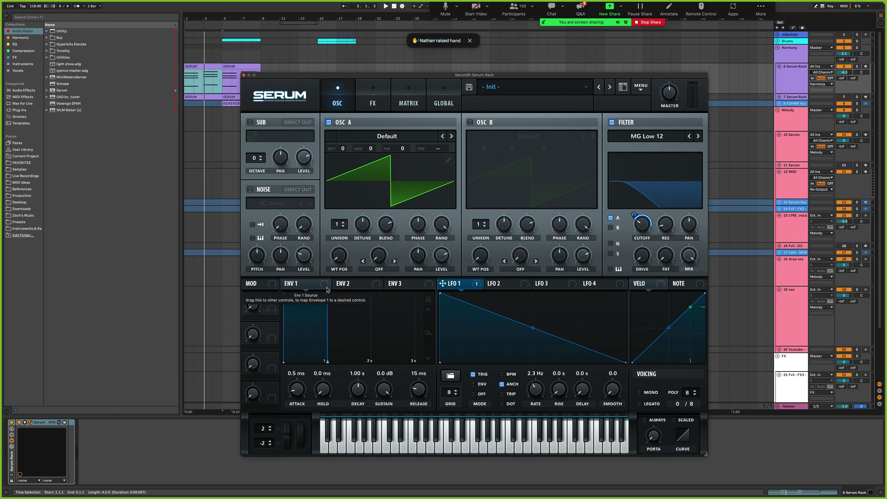
Shape ENV 2 with a 1.01 s decay and 47.56% sustain, and assign it to LFO 1's rate
left_click(344, 285)
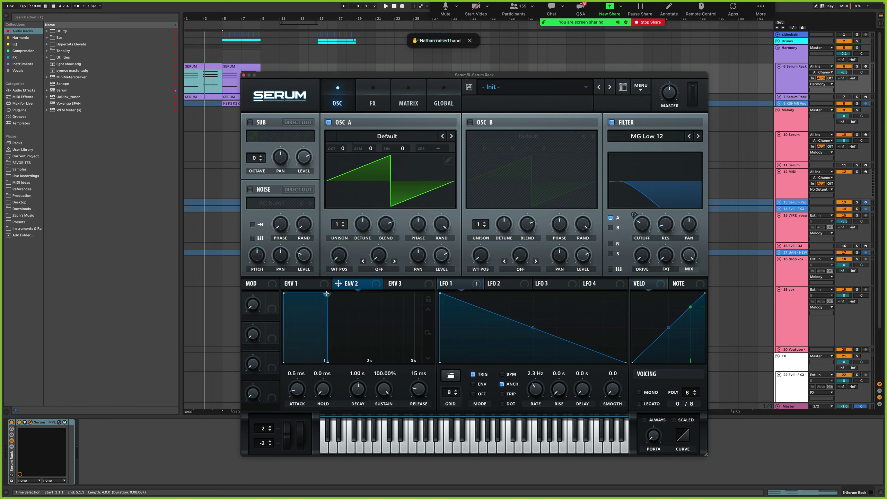
left_click_drag(327, 294, 327, 330)
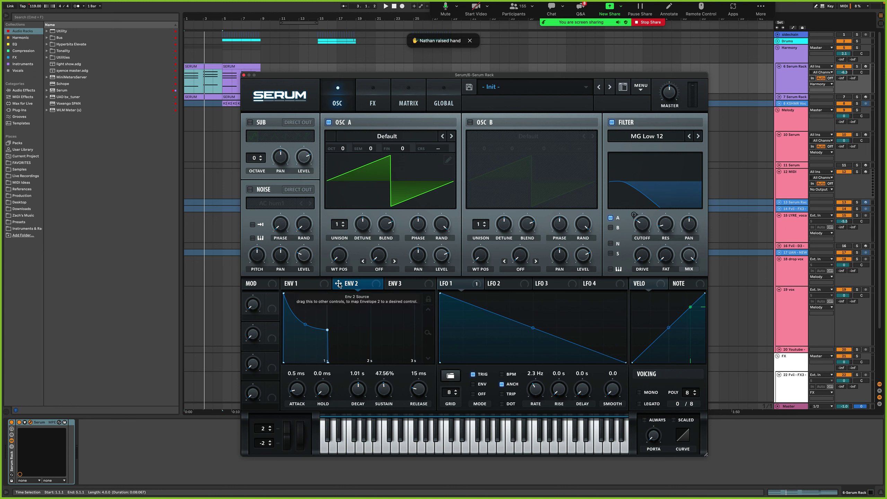
left_click_drag(339, 285, 536, 388)
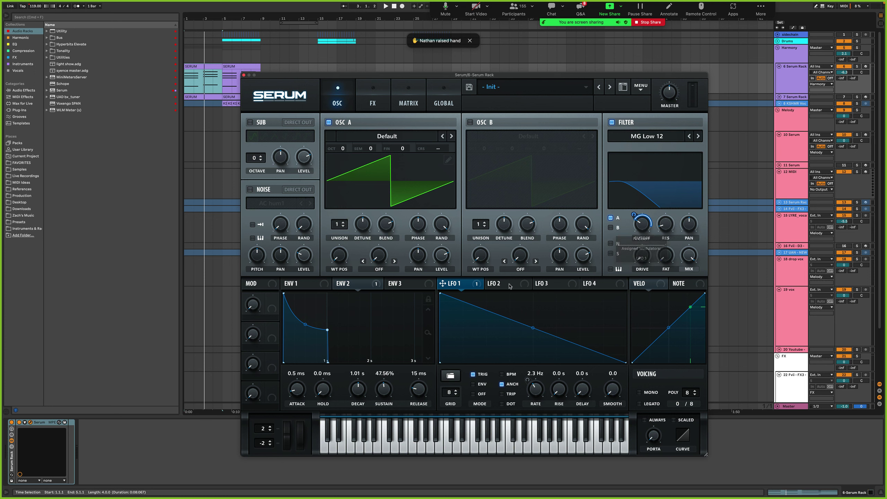
left_click(361, 285)
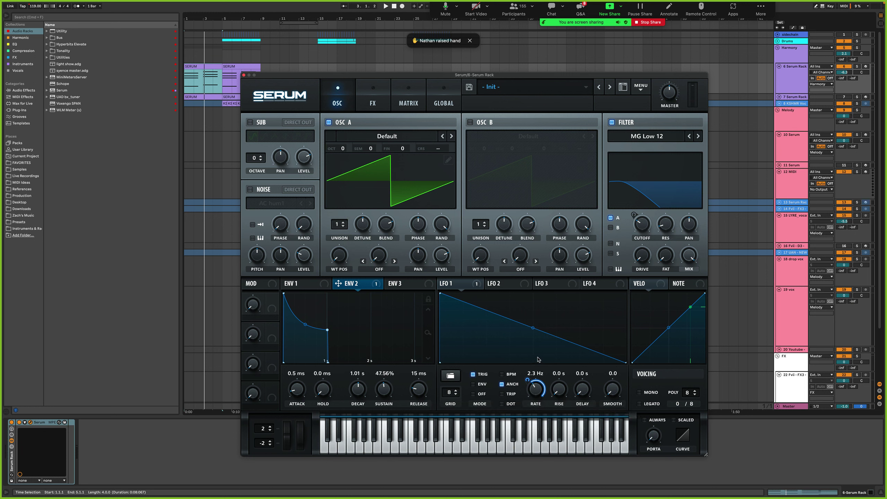
Lower LFO 1's base rate to 0.5 Hz and audition the envelope-modulated wobble
key("space")
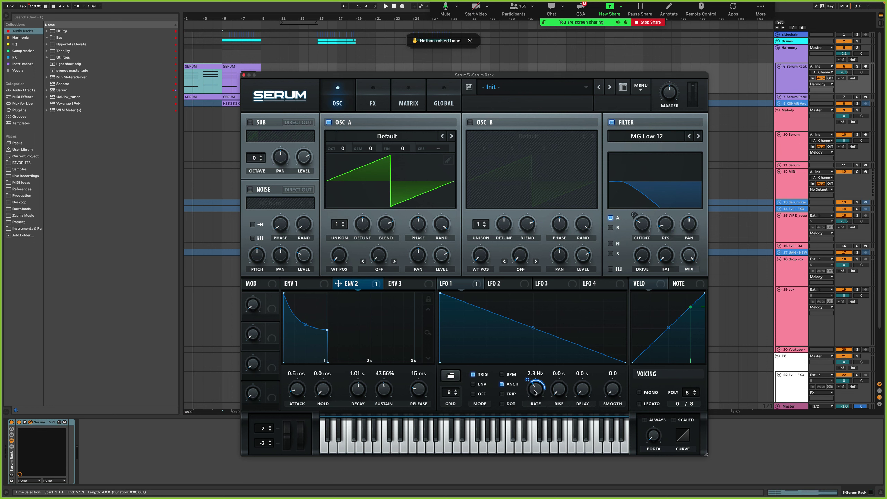
left_click_drag(536, 390, 535, 402)
key("space")
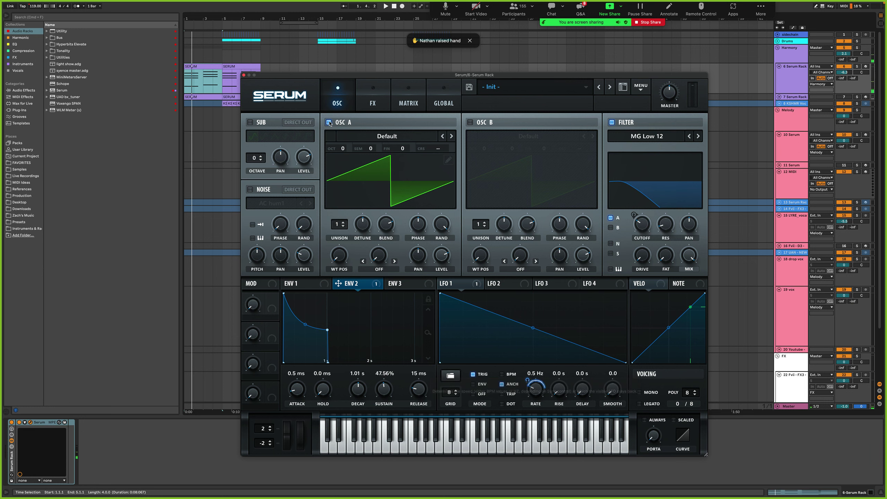
Close the Serum window and activate the 7 Serum Rack track in place of track 6, unfolding track 7 and folding track 6
left_click(243, 75)
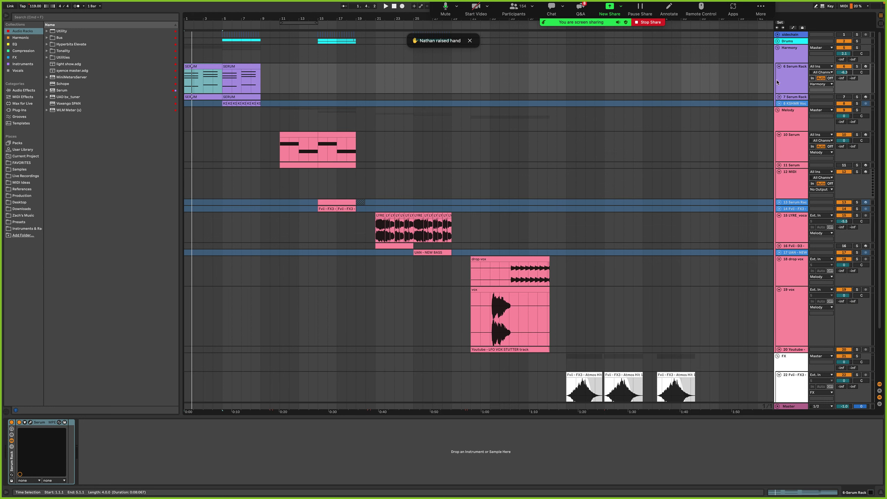
left_click(844, 97)
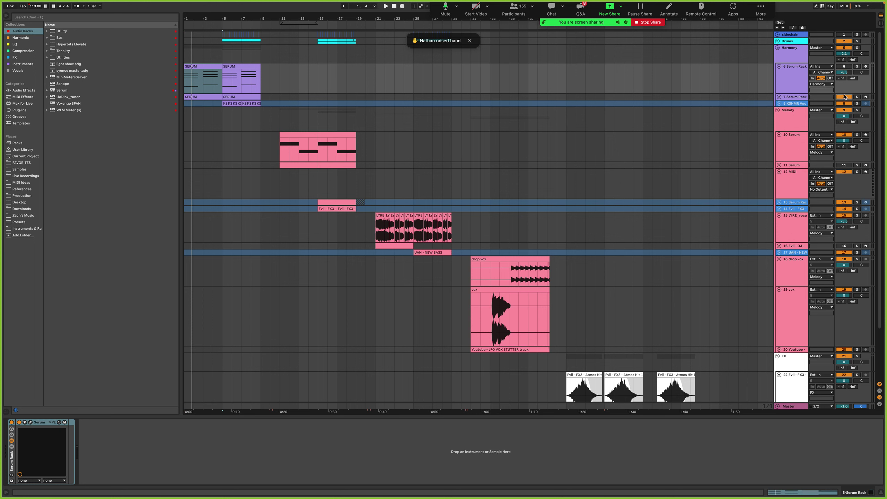
left_click(780, 97)
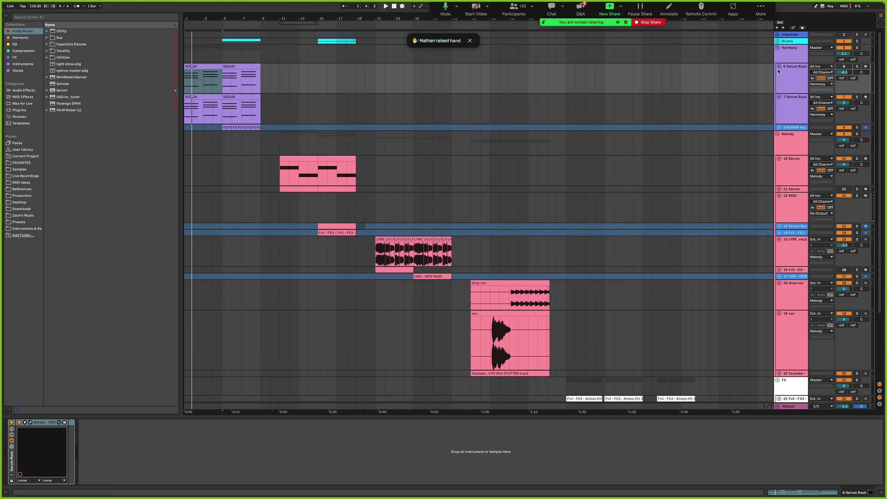
left_click(780, 66)
left_click(791, 77)
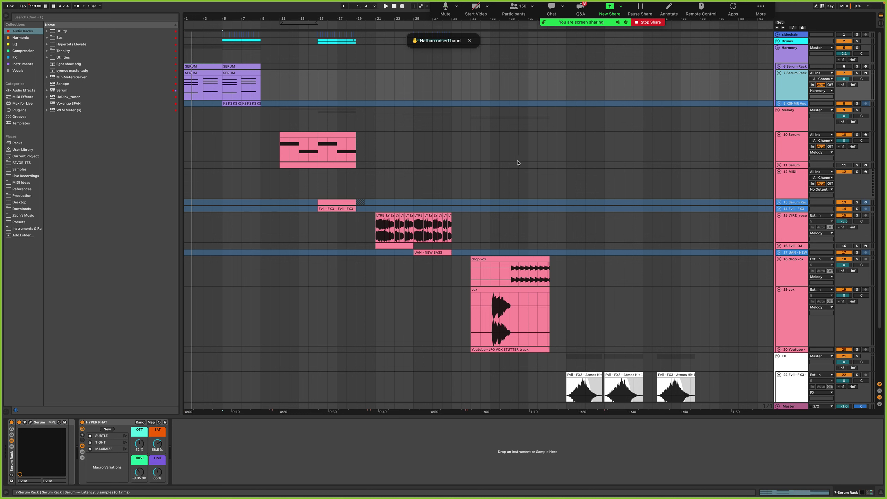
Open Serum on the 7 Serum Rack track and examine the Wobble Wobble Chords preset's effects and oscillator settings
key("super+alt+p")
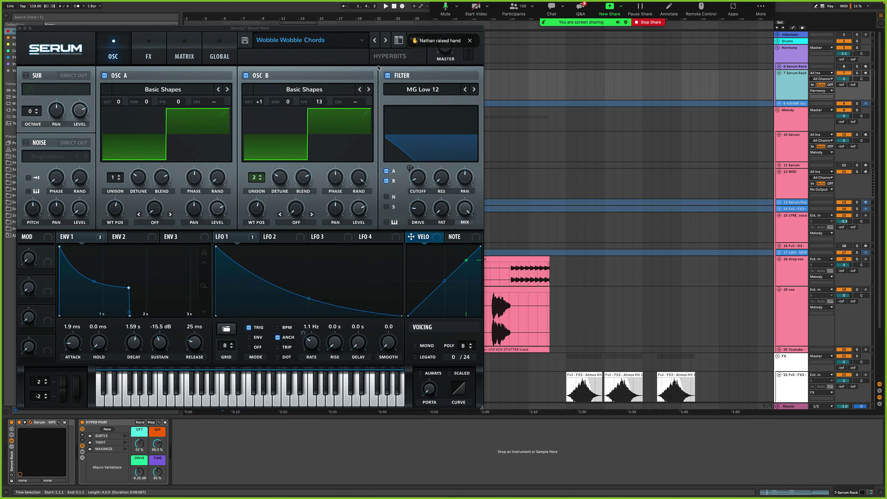
left_click_drag(360, 29, 516, 62)
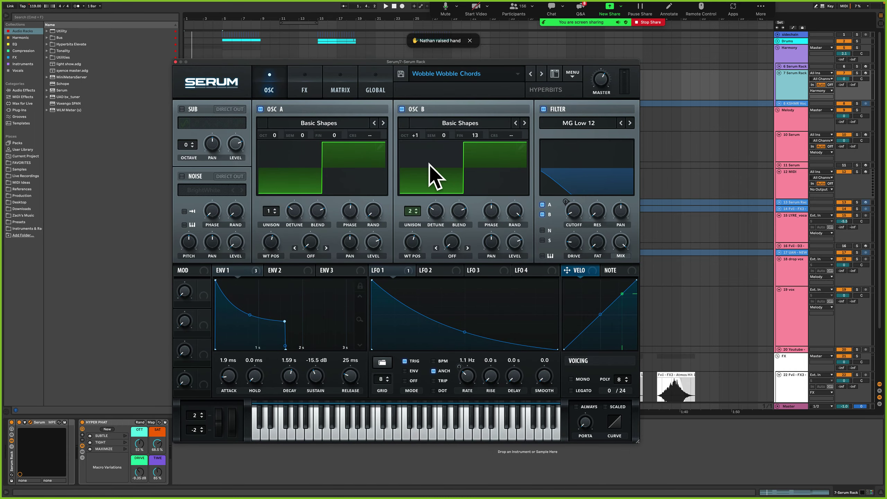
left_click(311, 79)
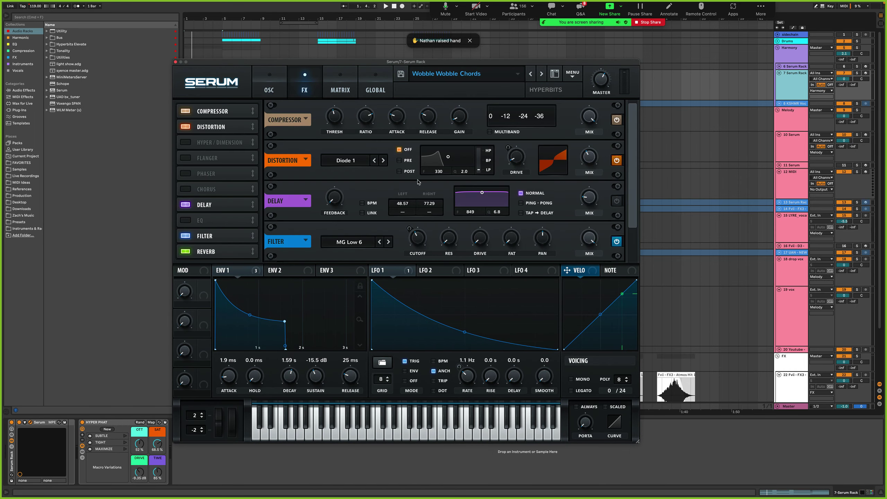
left_click(272, 80)
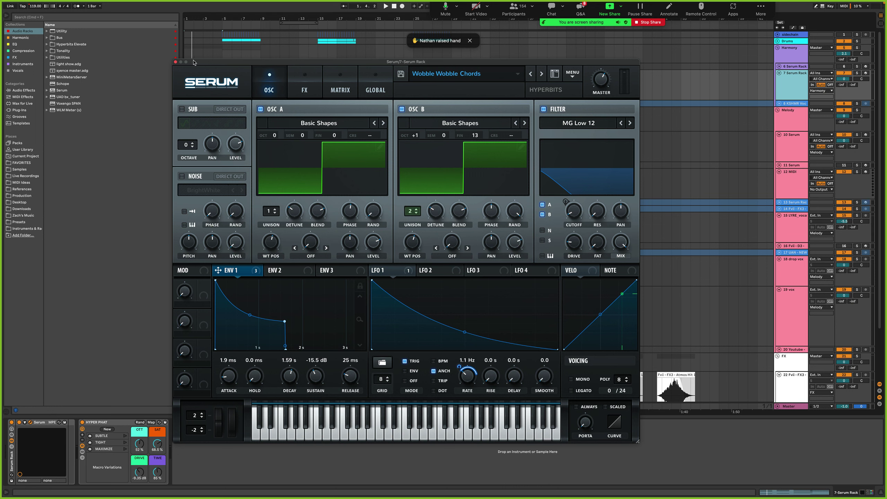
Move the Serum window clear of the SERUM clips on the 7 Serum Rack track and play them back
left_click_drag(194, 62, 293, 84)
left_click(199, 72)
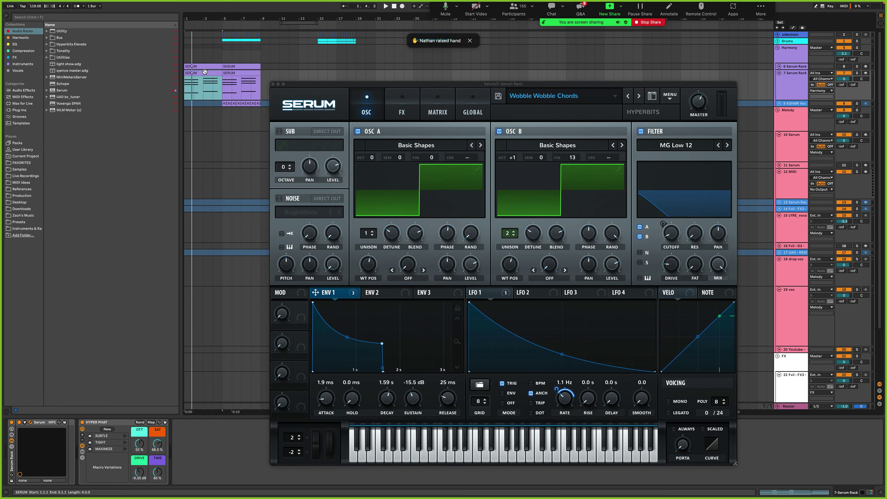
left_click(239, 73)
key("space")
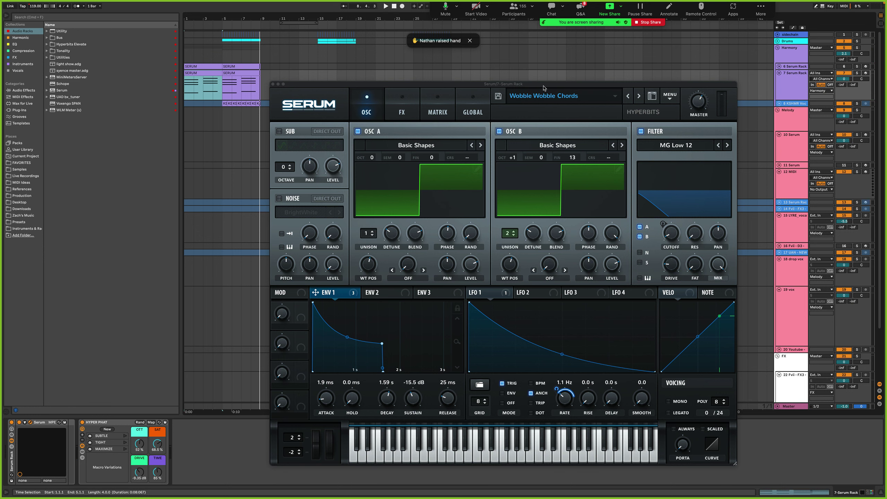
left_click_drag(543, 84, 543, 82)
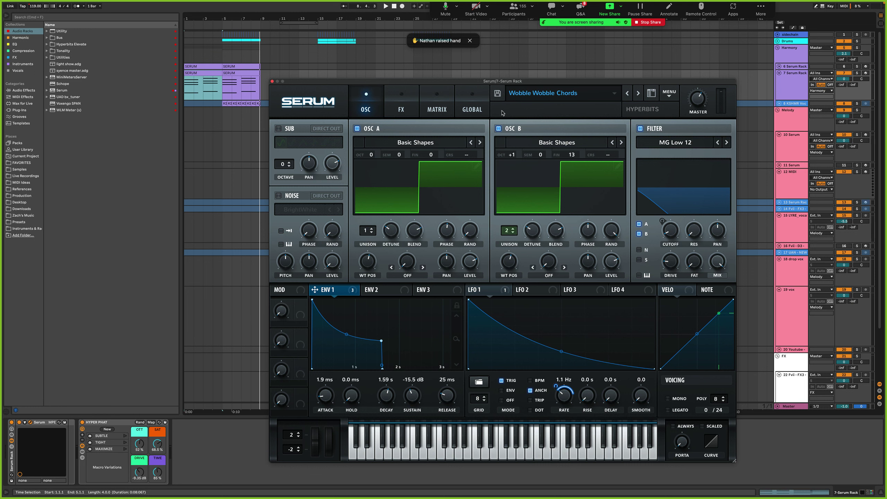
Close the Serum window and turn on the Arpeggiator on the 10 Serum track with the Chord Trigger style
left_click(272, 81)
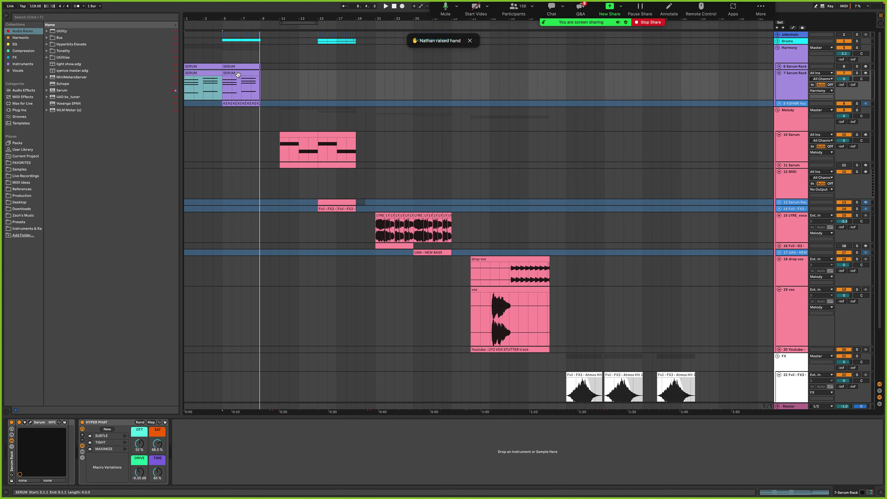
left_click(303, 134)
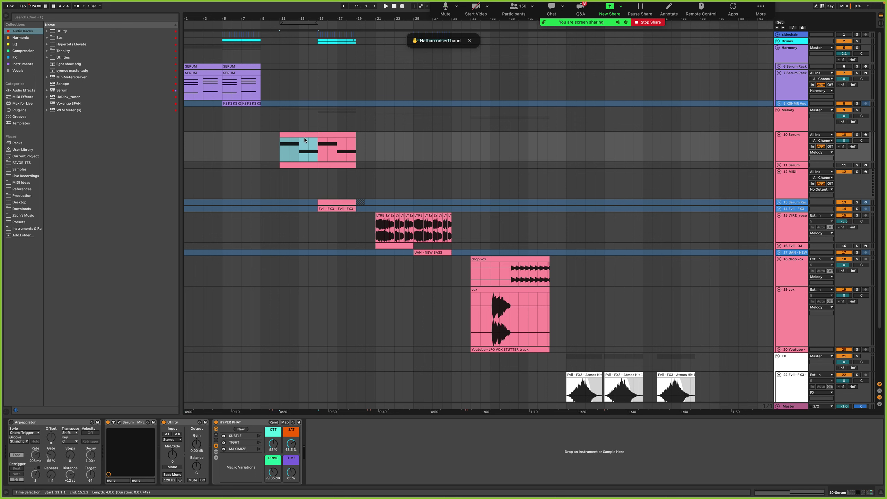
left_click(12, 423)
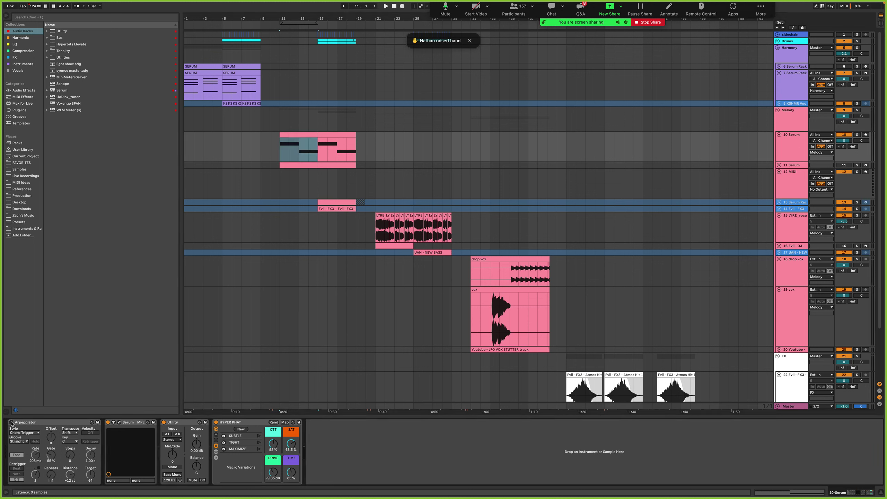
left_click(32, 433)
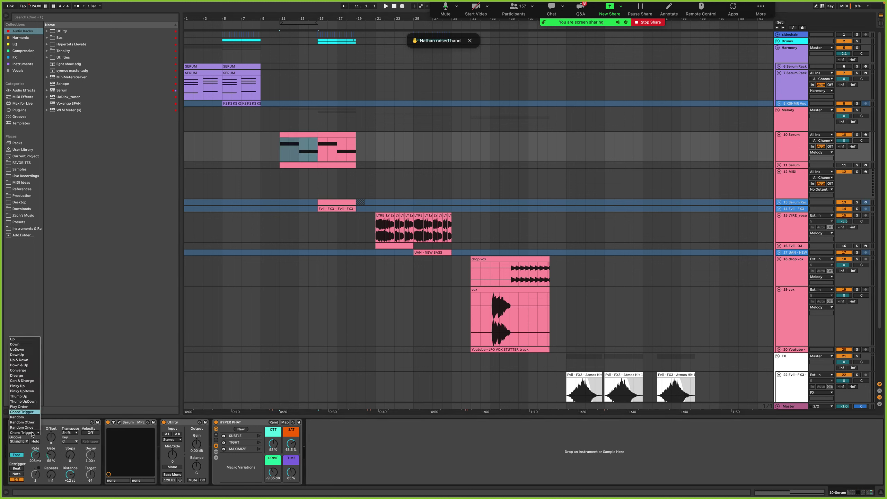
left_click(32, 413)
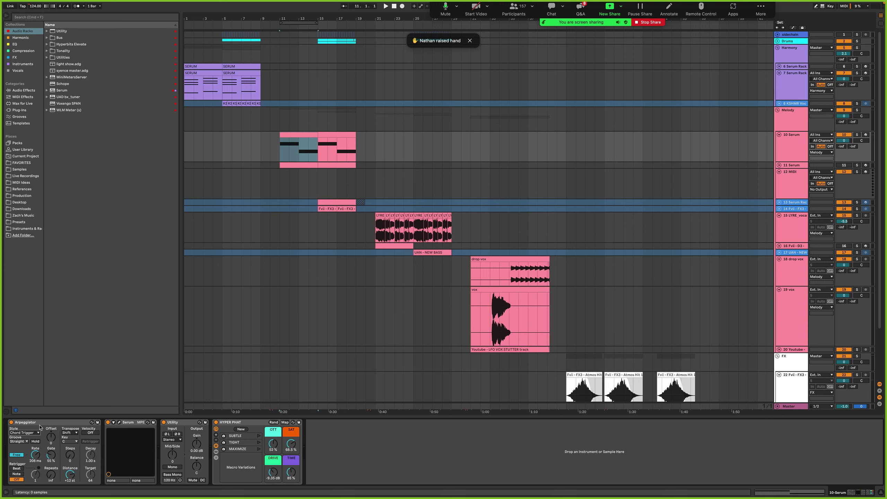
Arm the 10 Serum track and view the LD - Phat patch in its Serum window, closing the window again
left_click(866, 135)
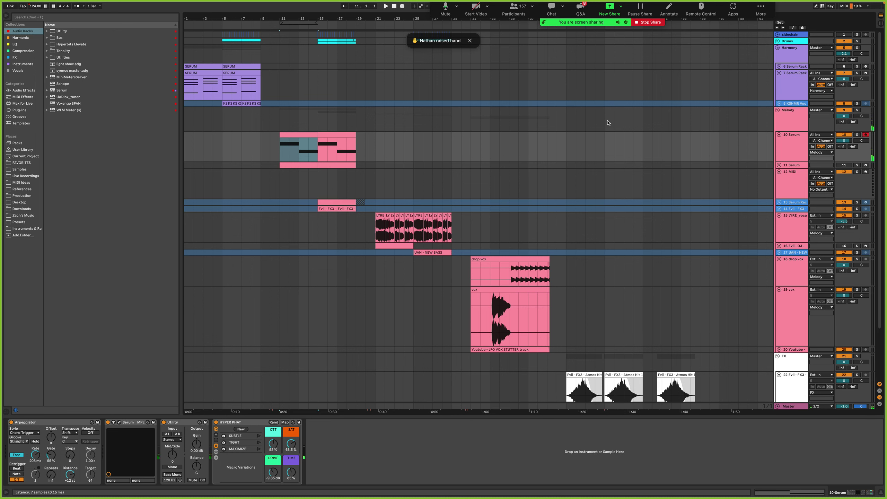
key("super+alt+p")
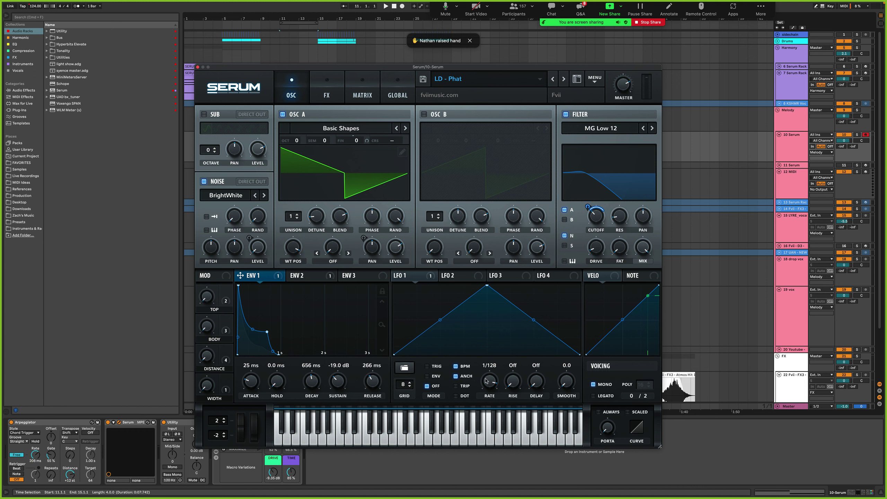
left_click(198, 67)
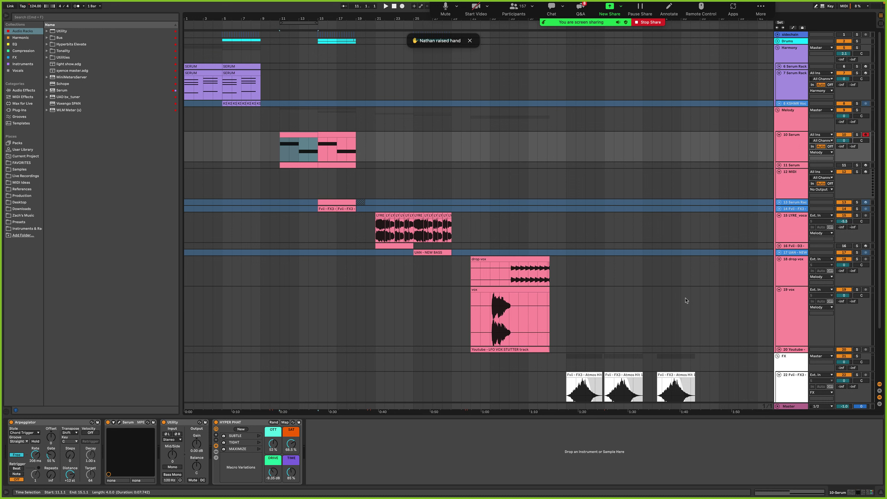
Lower the Master track volume while auditioning the arpeggiated clip on the 10 Serum track
left_click_drag(843, 406, 843, 410)
key("space")
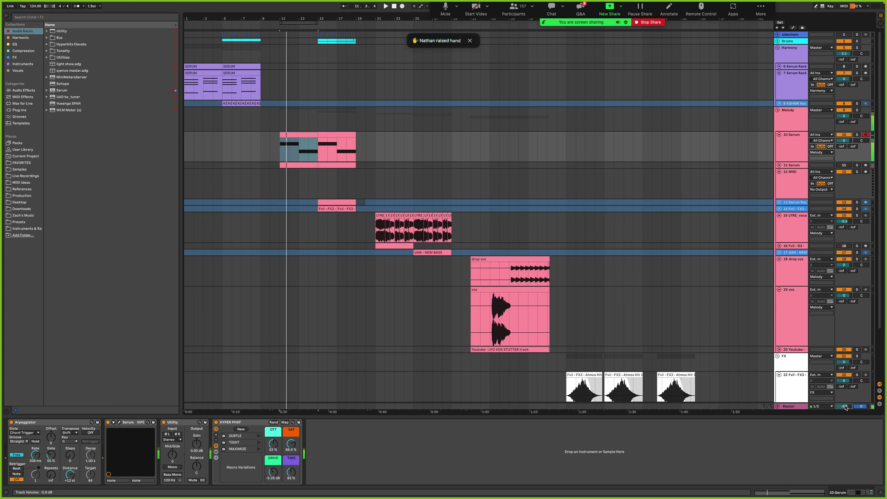
left_click(846, 407)
key("space")
key("space")
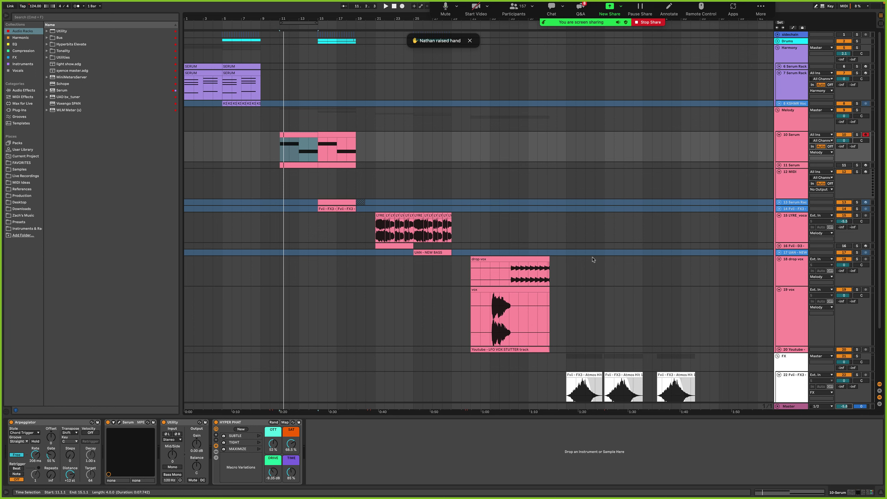
left_click_drag(844, 406, 844, 412)
Inspect the notes in the first 10 Serum clip and return to the track's device chain
double_click(302, 134)
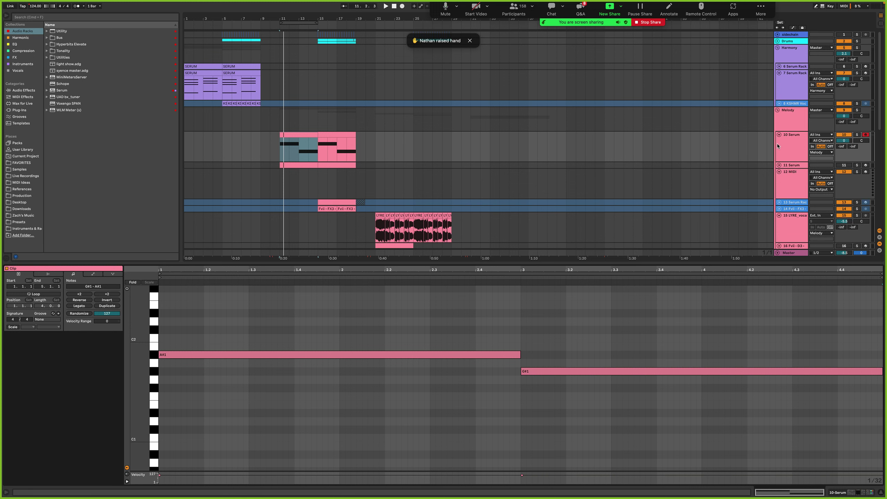
left_click(786, 143)
double_click(786, 143)
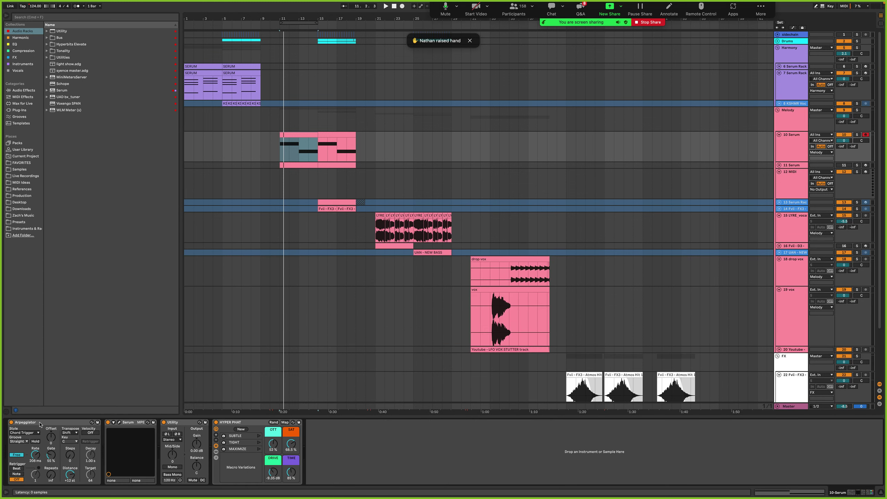
Try the Arpeggiator in tempo-synced mode, playing the clip and adjusting the synced rate to 1/4
left_click(16, 455)
left_click_drag(37, 456, 38, 458)
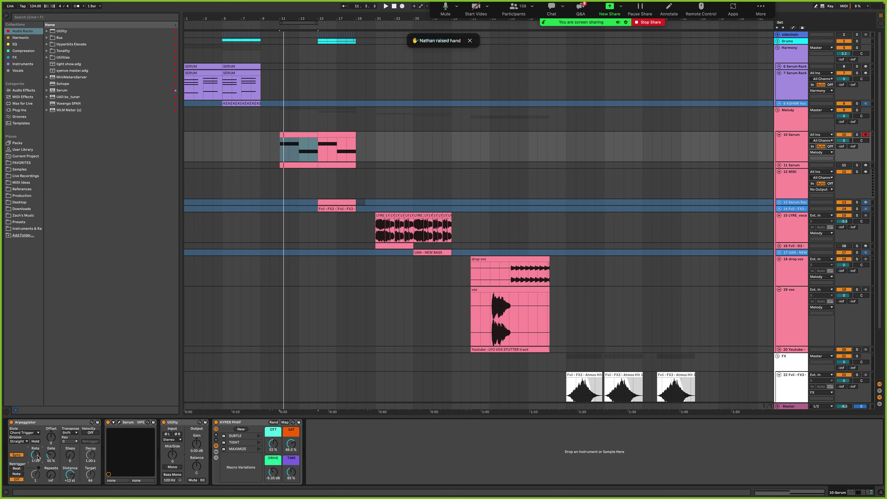
left_click(295, 135)
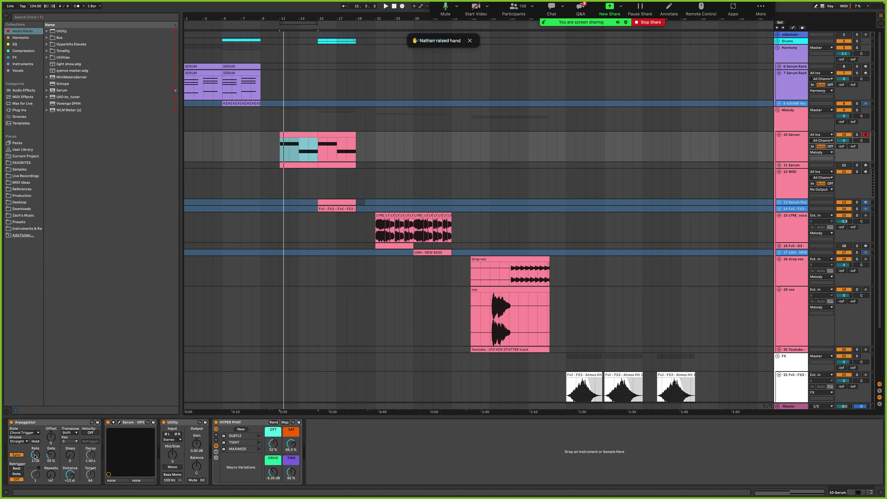
key("space")
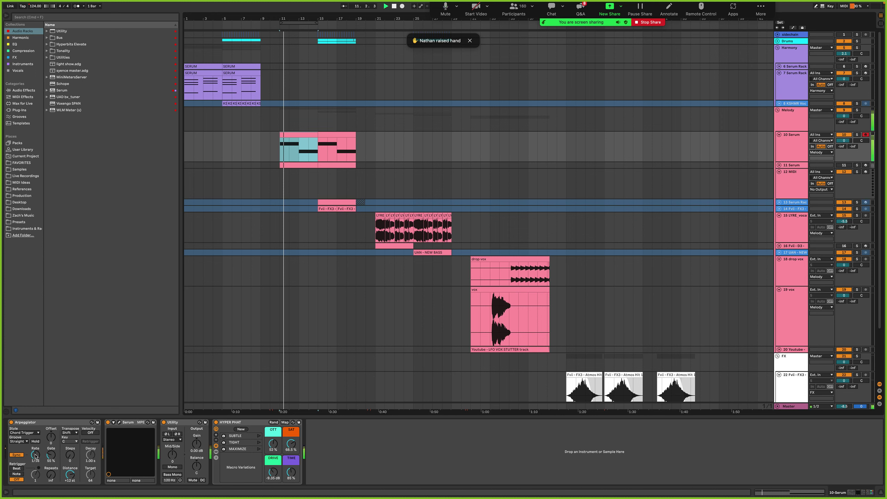
left_click_drag(37, 456, 37, 455)
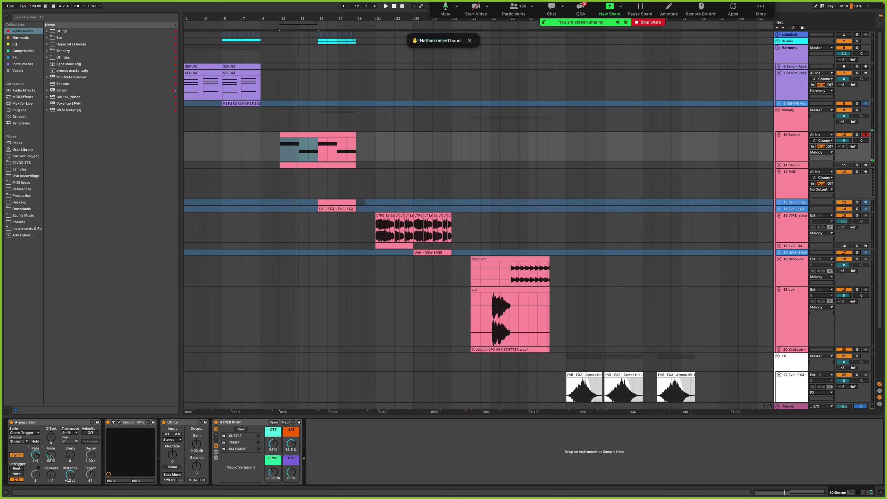
Return the Arpeggiator to Free mode and sweep its rate during playback, ending at about 278 ms
left_click(16, 455)
left_click_drag(36, 458, 37, 454)
key("space")
left_click_drag(37, 457, 37, 469)
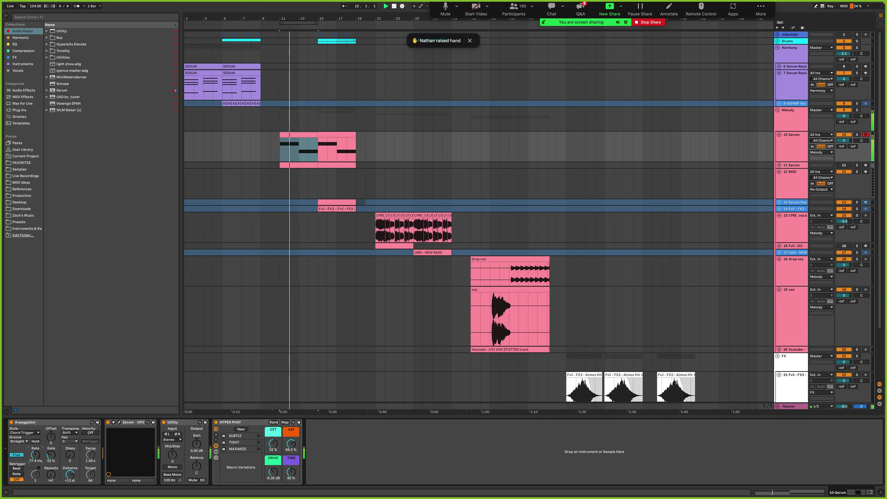
left_click_drag(37, 468, 38, 458)
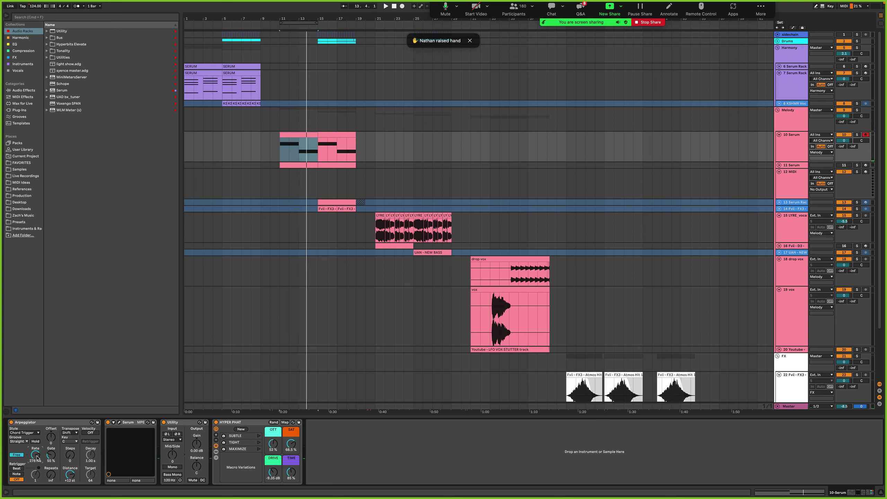
Fold the 10 Serum track, unfold 11 Serum, and activate track 11 in place of track 10
left_click(781, 135)
left_click(781, 141)
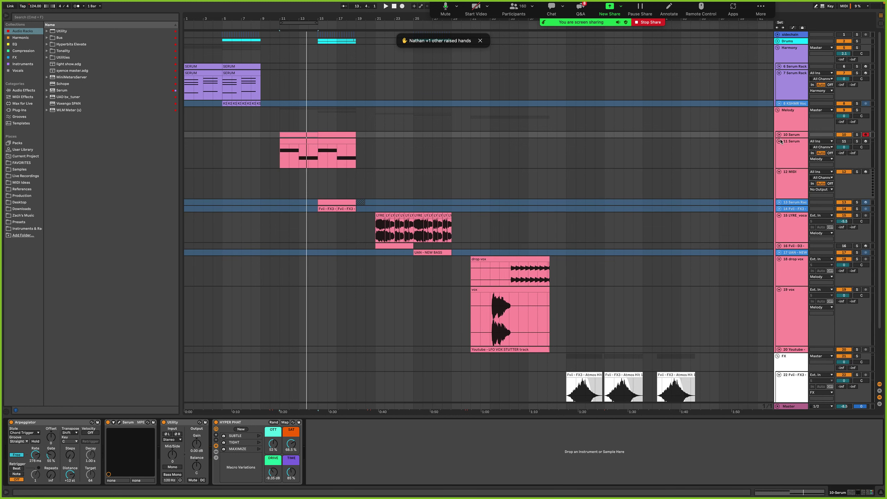
left_click(797, 148)
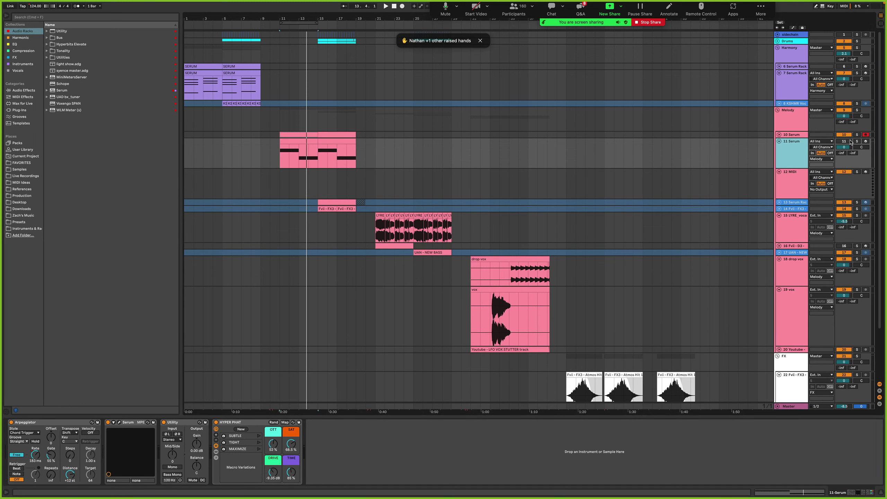
left_click(844, 135)
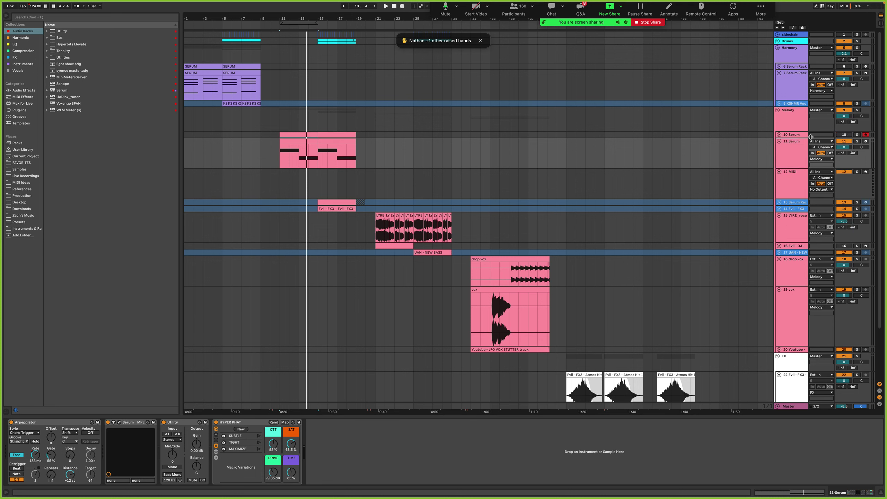
Show the Arpeggiator's Free Rate automation on the 11 Serum track and enlarge the lane around its first clip
left_click(791, 144)
key("a")
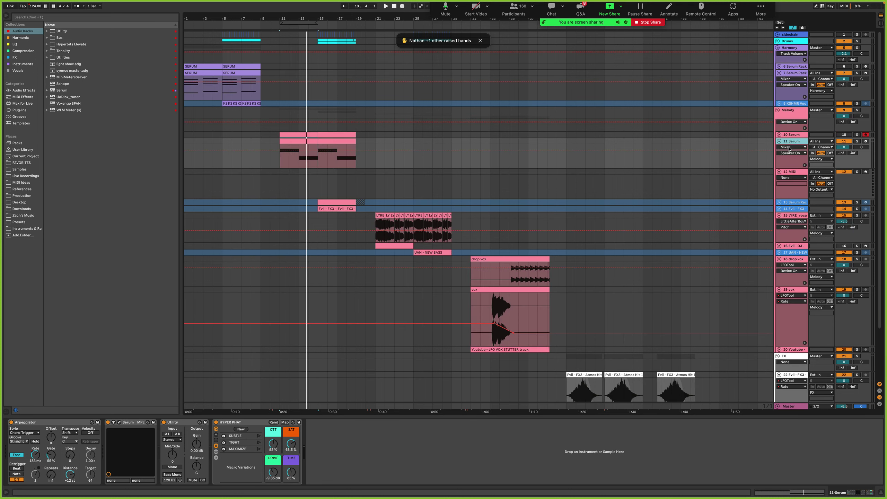
left_click(792, 147)
left_click(792, 157)
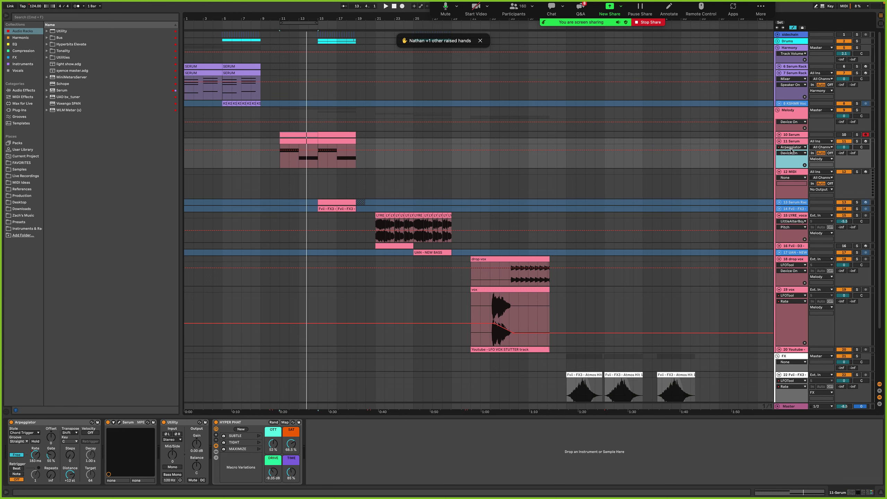
left_click(35, 462)
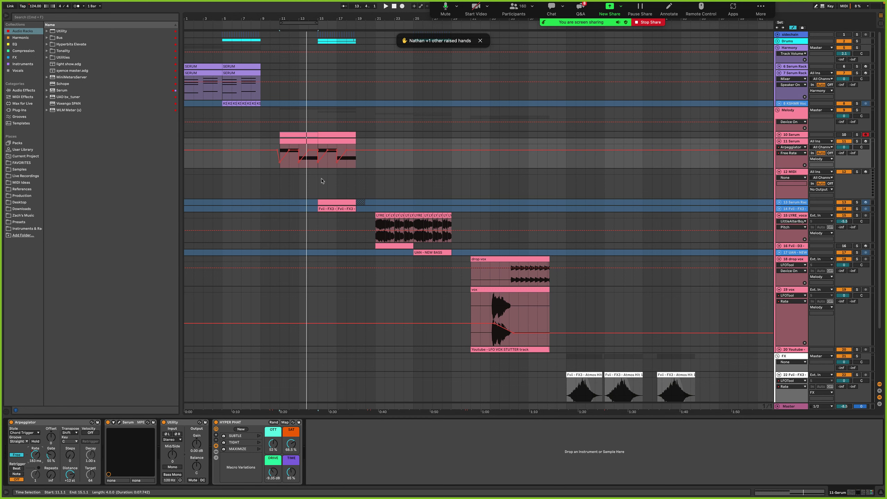
left_click_drag(785, 167, 785, 244)
left_click_drag(278, 17, 298, 178)
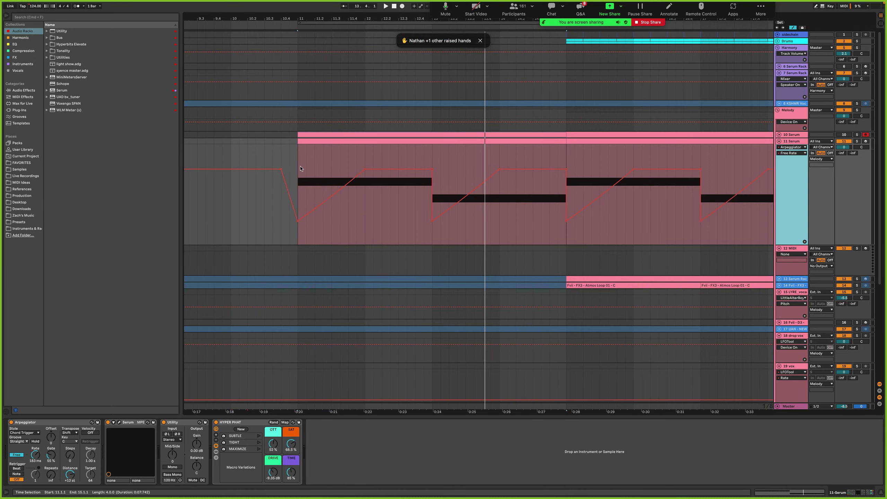
Examine the Free Rate curve at the clip start and across bar 12, and play the 11 Serum clip with it
left_click(298, 178)
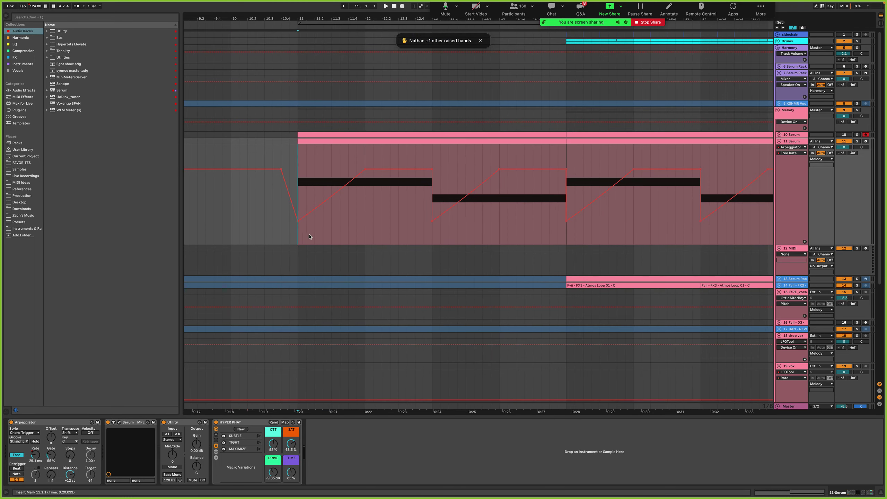
left_click(374, 206)
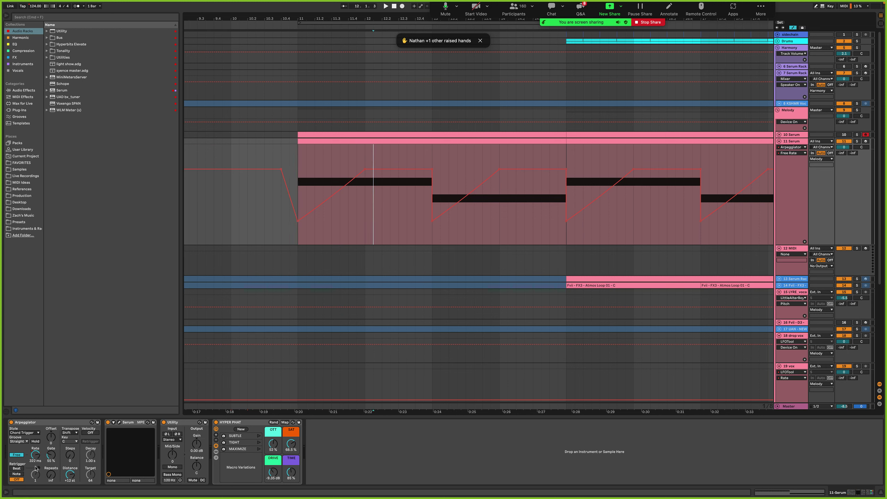
left_click(298, 240)
left_click(457, 139)
key("space")
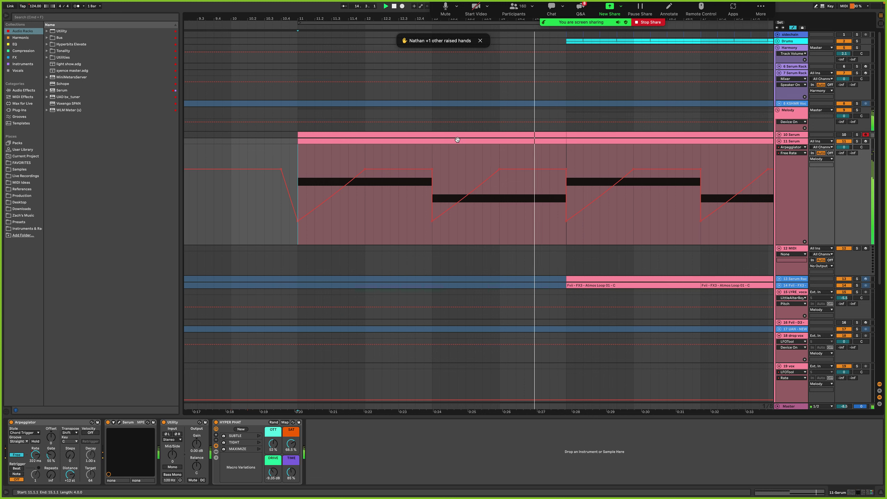
key("space")
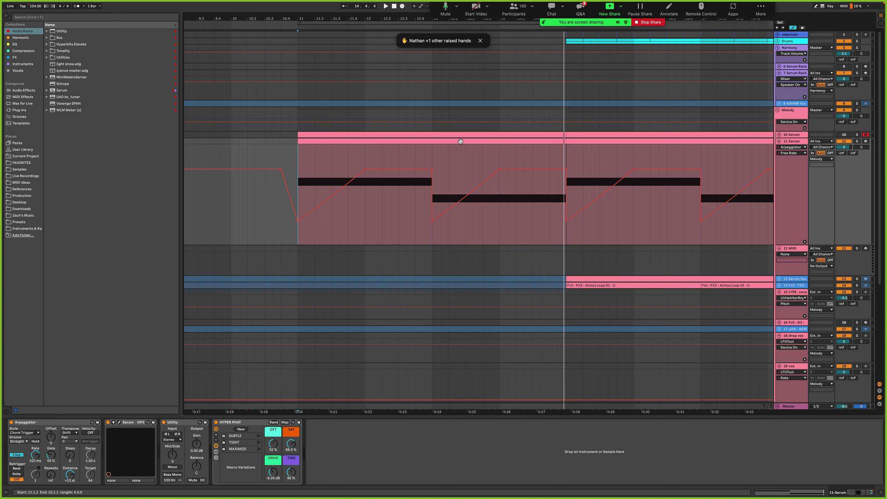
scroll(374, 22, "down", 5)
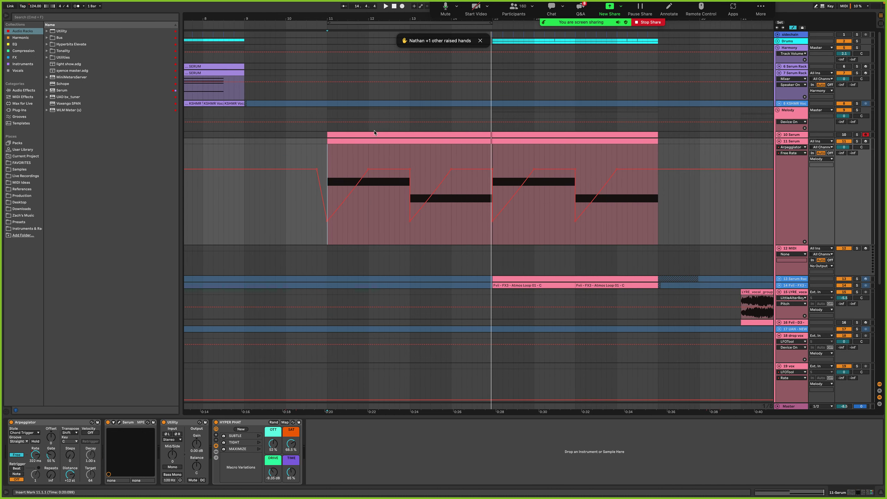
left_click_drag(370, 160, 409, 163)
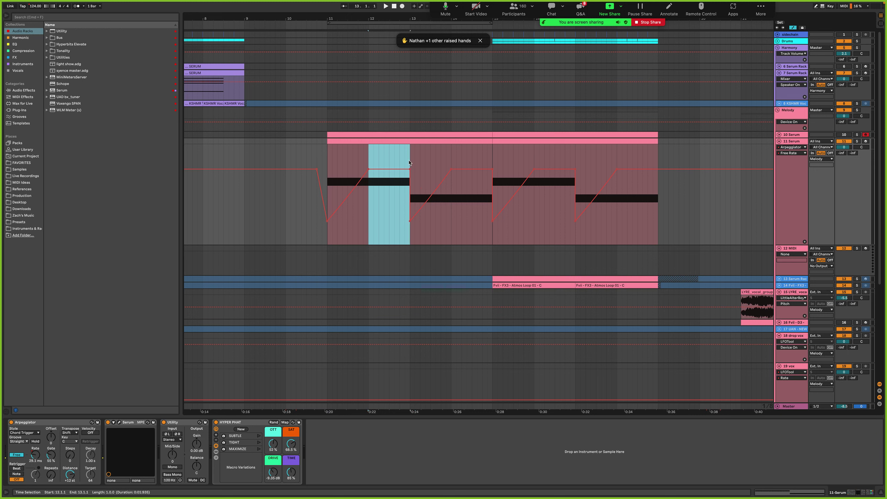
left_click(388, 141)
Hide the automation lanes and reduce the height of the 11 Serum track
key("a")
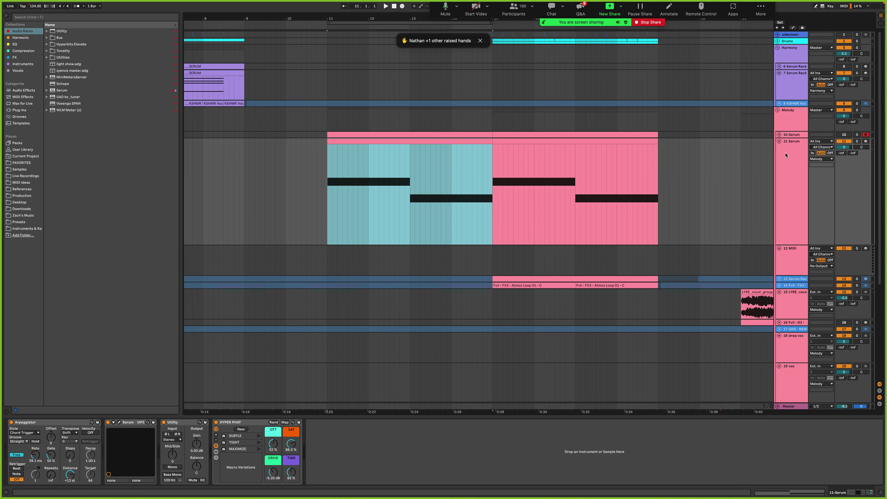
left_click(788, 156)
left_click_drag(792, 244, 788, 174)
Set the 12 MIDI track's input to 11-Serum and arm the track for recording
left_click(794, 189)
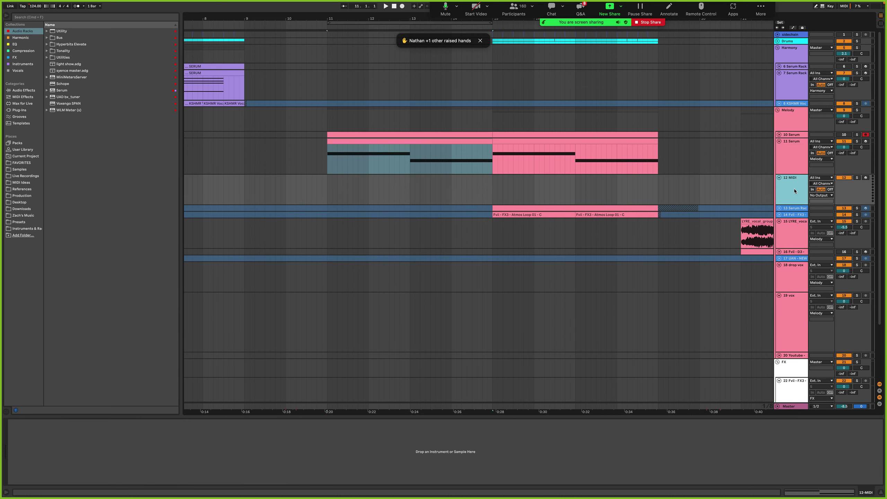
left_click(820, 179)
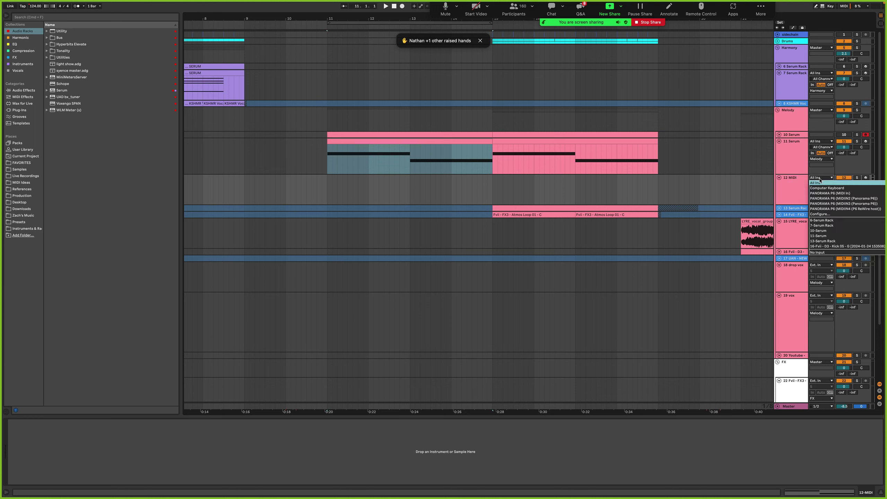
left_click(829, 235)
left_click(866, 178)
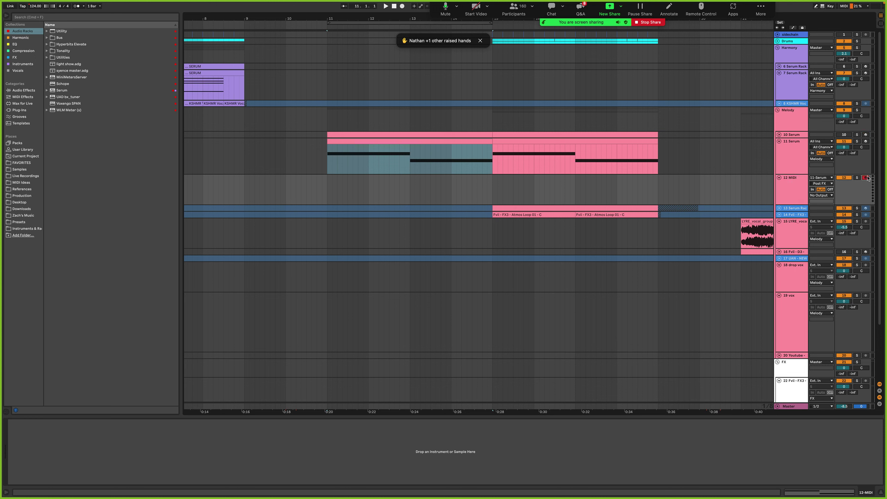
Record the Arpeggiator's output from the 11 Serum track into a clip on the 12 MIDI track, from bar 11 through bar 14
left_click(324, 190)
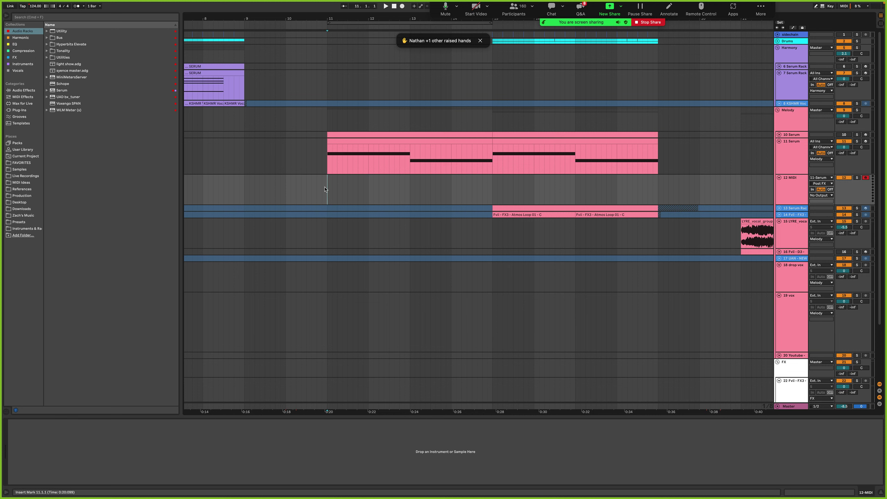
key("F9")
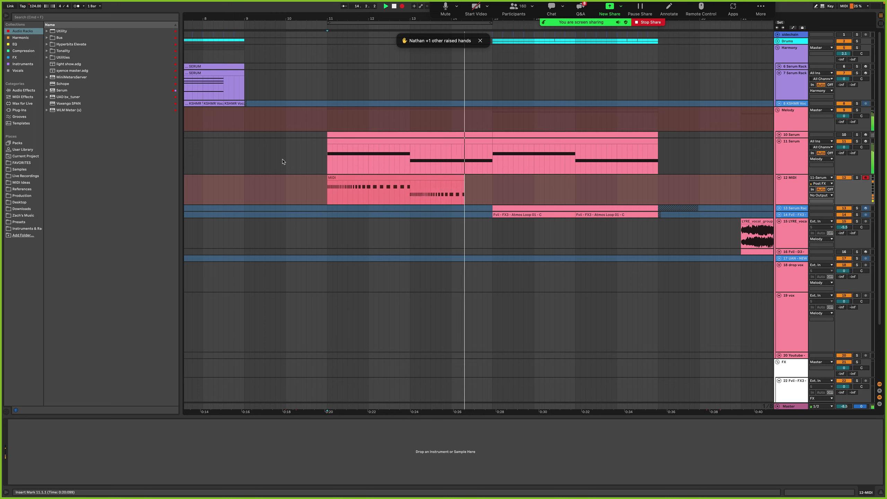
key("F9")
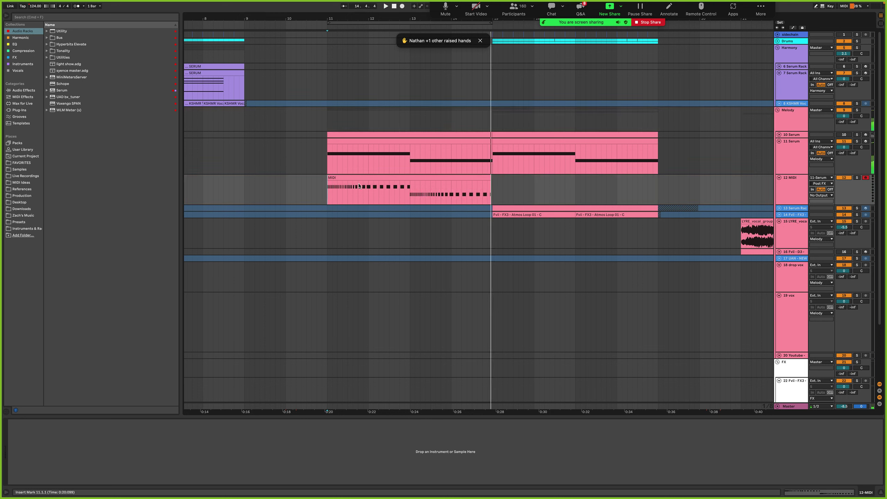
Open the recorded 12 MIDI clip in the note editor to examine the captured A#1 and G#1 notes
left_click(375, 179)
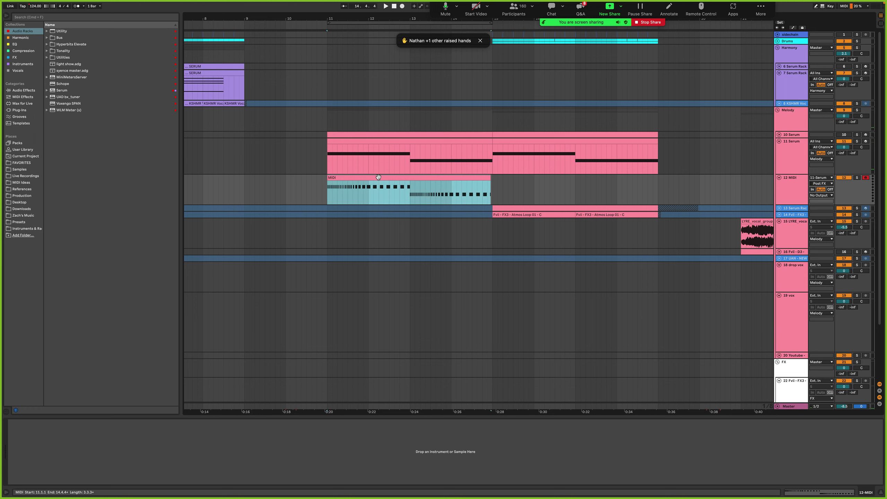
double_click(376, 178)
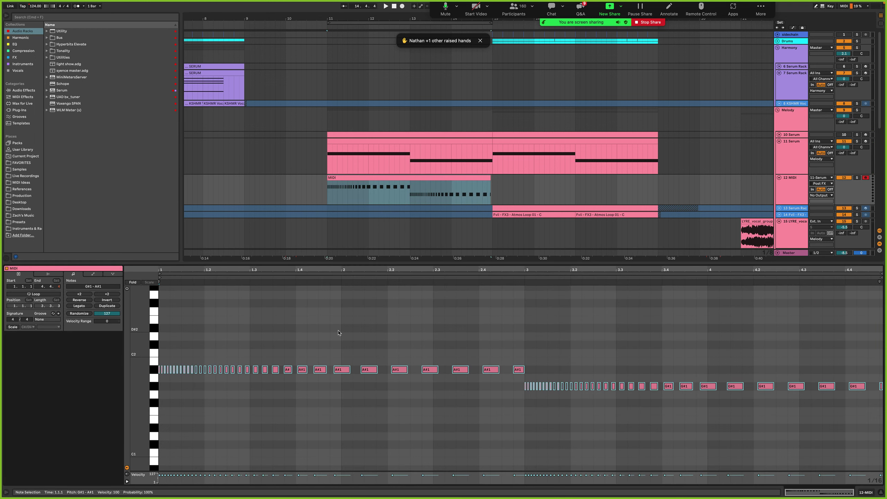
left_click(800, 189)
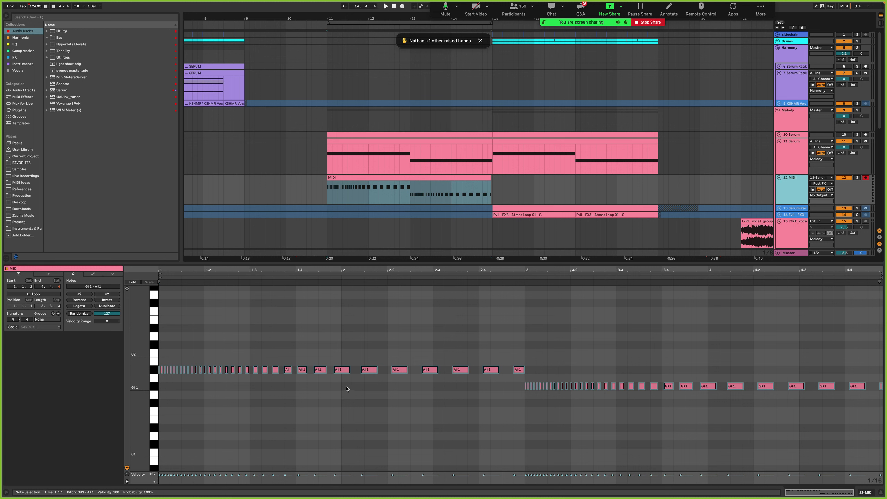
Replace the clip's A#1 notes from bar 2 onward with evenly spaced duplicates of one A#1 note, half a beat apart, up to bar 3
left_click_drag(370, 371, 525, 348)
key("Delete")
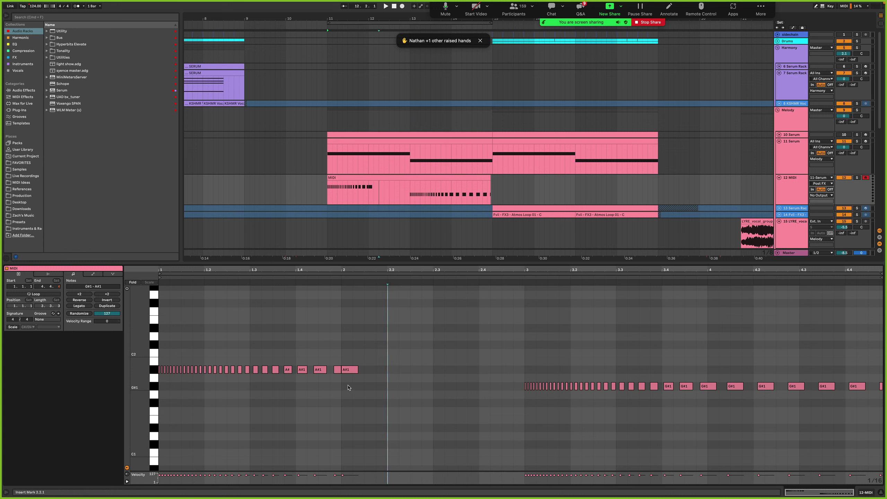
left_click_drag(348, 387, 367, 365)
key("ctrl+d")
key("ctrl+d")
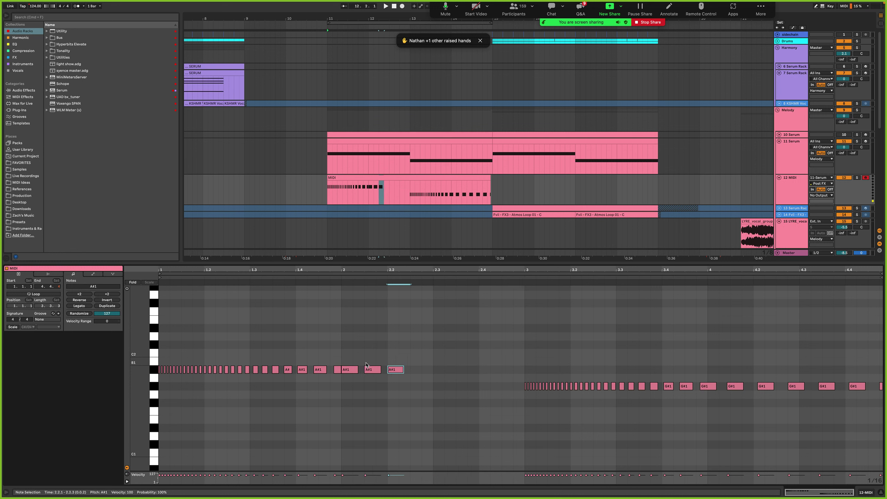
key("ctrl+d")
key("ctrl+d")
key("ctrl+d")
key("ctrl+d")
key("ctrl+d")
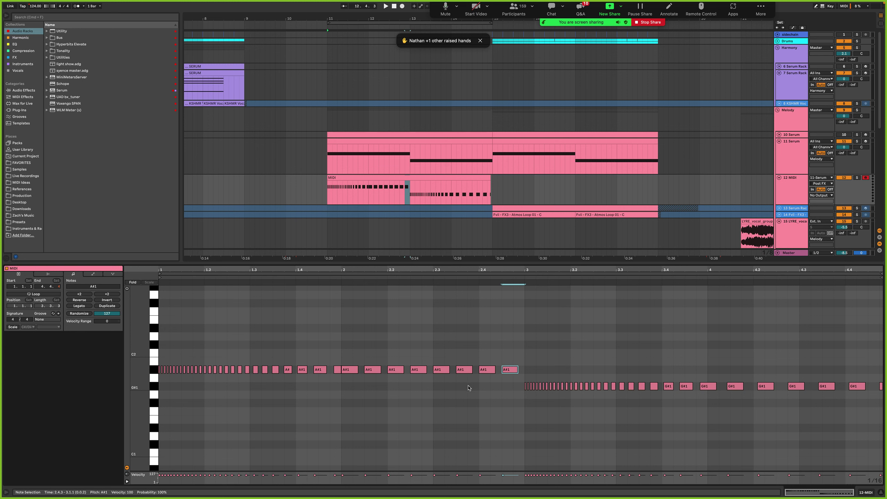
Hide the note editor and collapse the 12 MIDI track
key("super+alt+l")
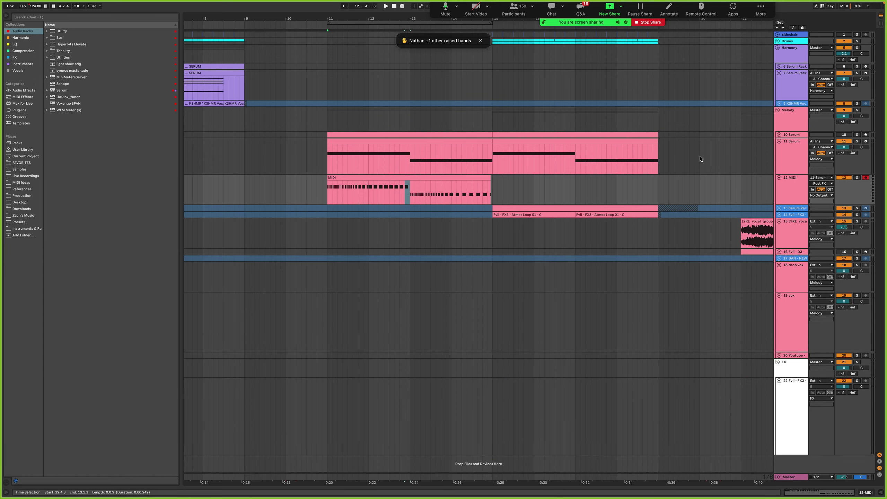
key("u")
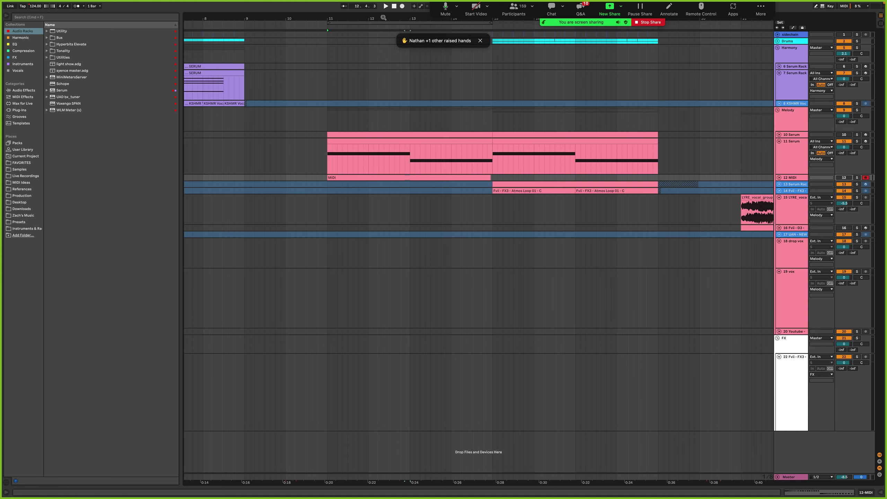
scroll(376, 157, "down", 3)
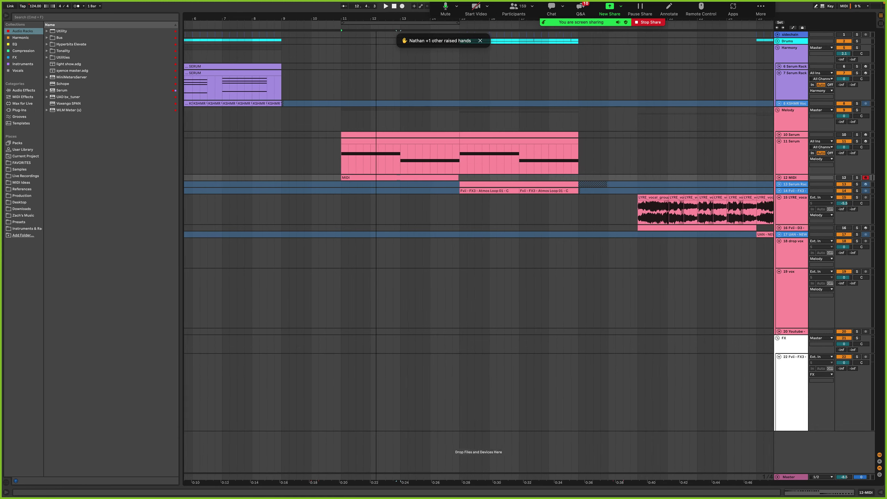
Play the arrangement from bar 11 past the end of the 11 Serum clips and select the recorded MIDI clip
left_click(343, 163)
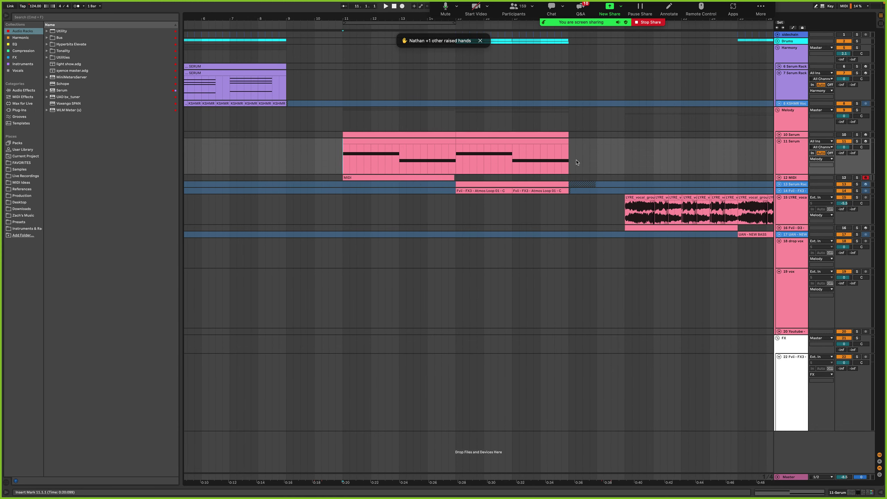
key("space")
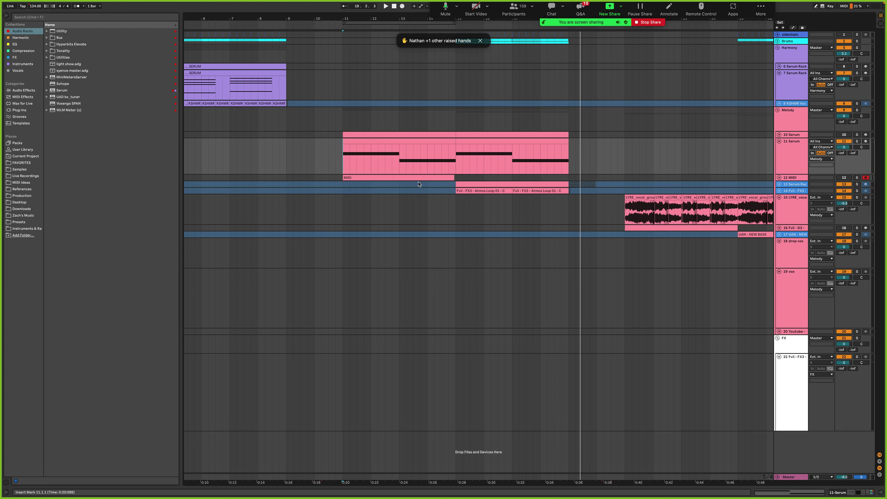
left_click(444, 177)
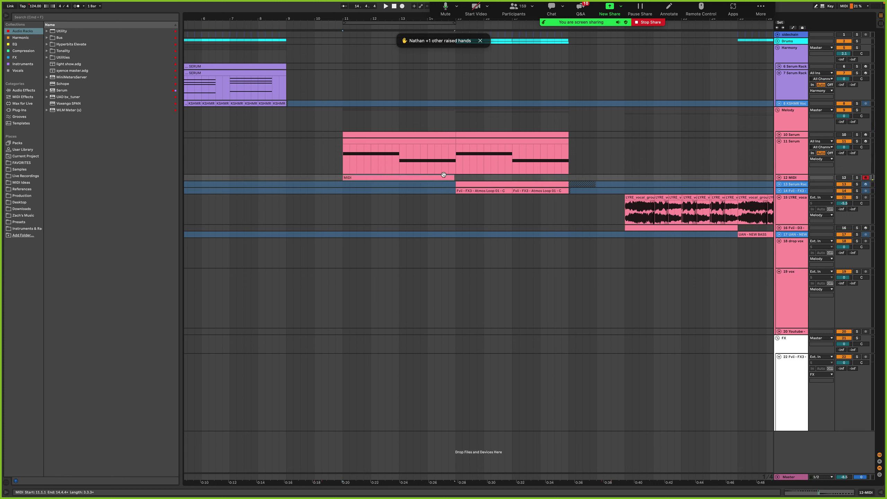
Show the device chain of the 15 LYRE vocal track and set the playback start to its first clip at bar 21
left_click(617, 168)
scroll(559, 165, "right", 5)
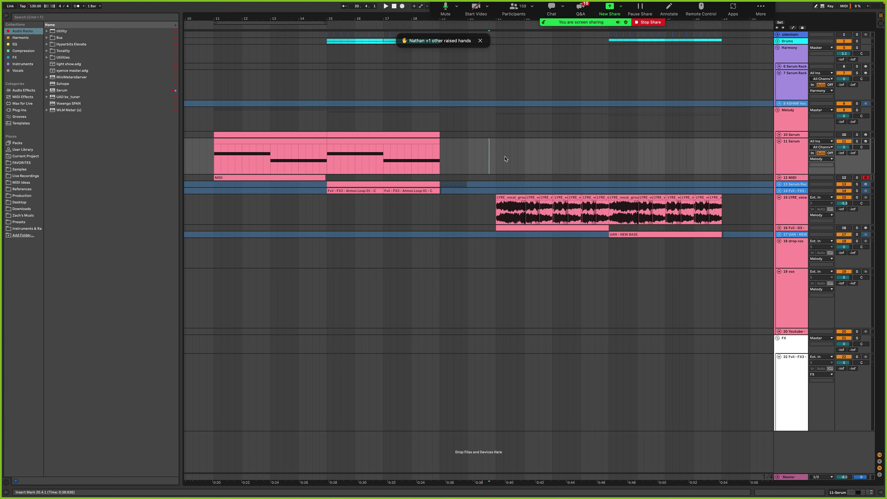
left_click(802, 211)
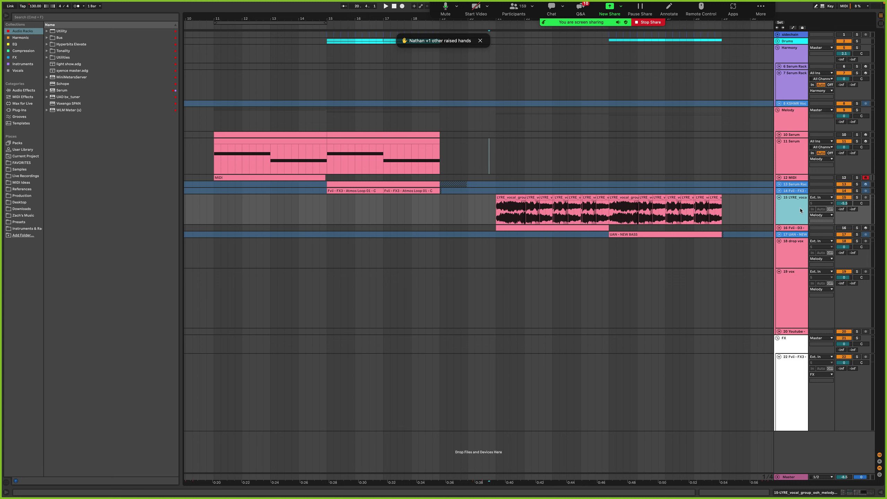
double_click(790, 207)
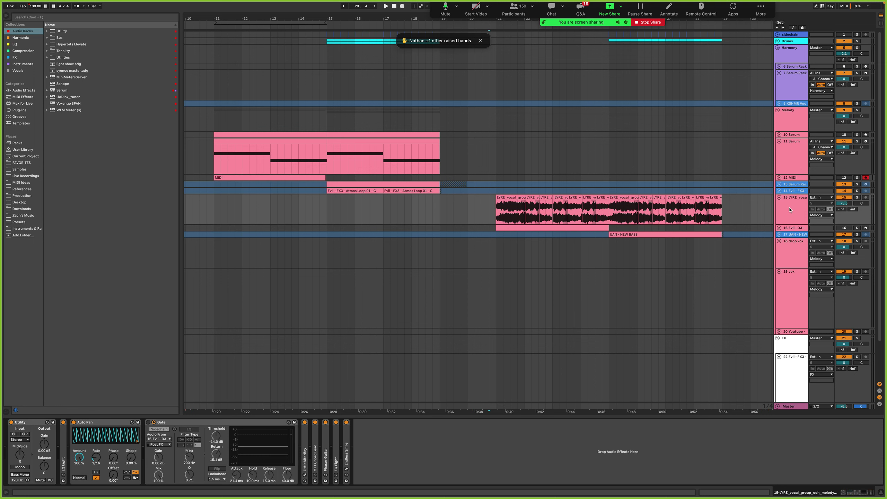
left_click(514, 199)
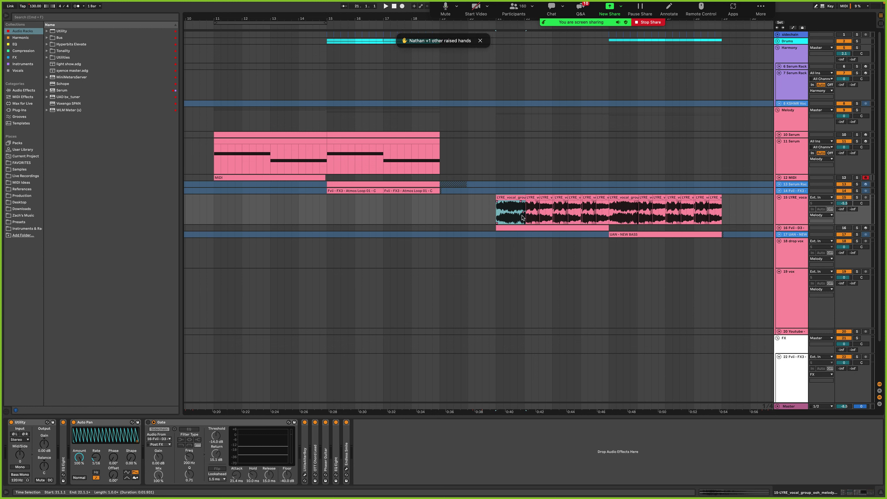
left_click(497, 218)
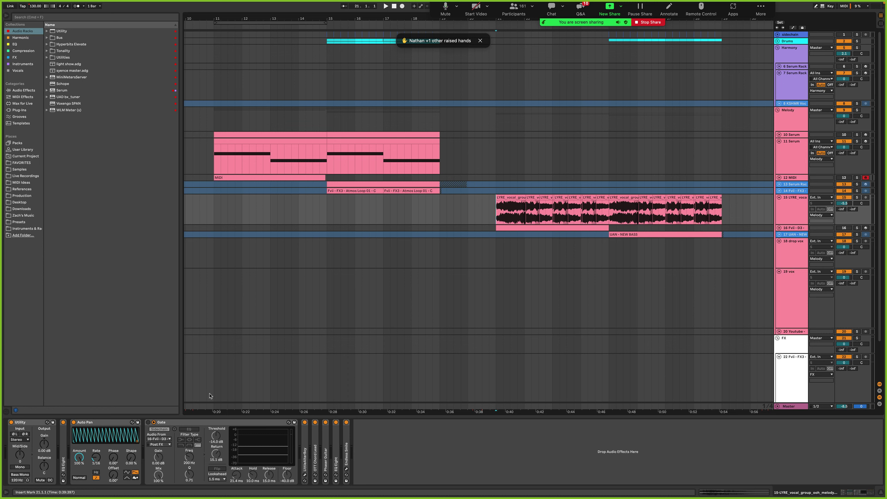
Demonstrate the Auto Pan's Phase on the vocal track by raising it and returning it to 0°
left_click(102, 425)
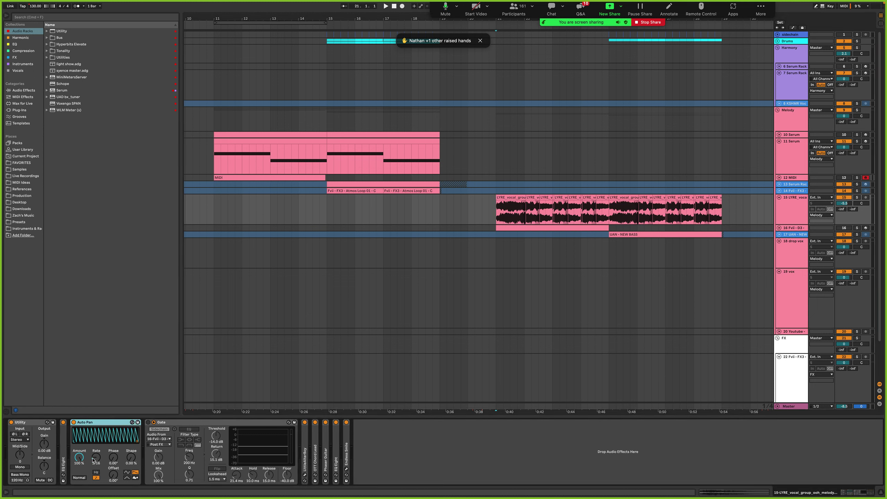
mouse_move(112, 460)
left_mouse_down()
mouse_move(111, 428)
mouse_move(114, 461)
left_mouse_up()
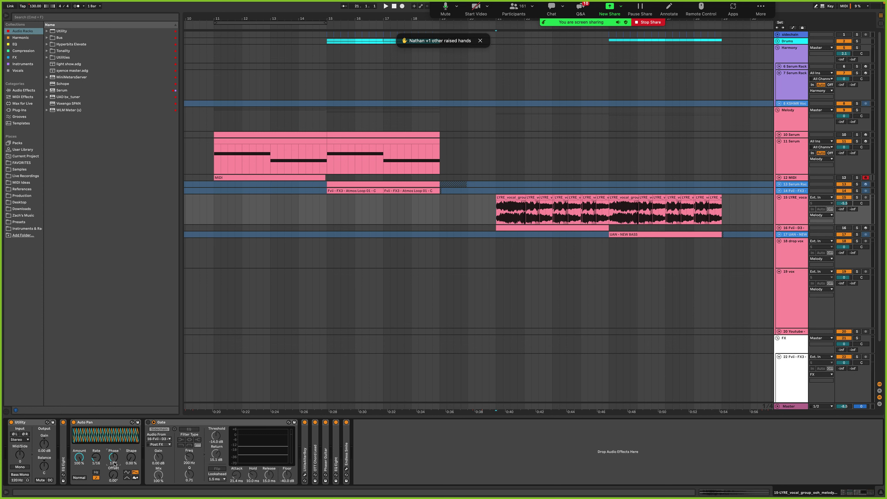
mouse_move(114, 458)
left_mouse_down()
mouse_move(114, 481)
mouse_move(114, 454)
left_mouse_up()
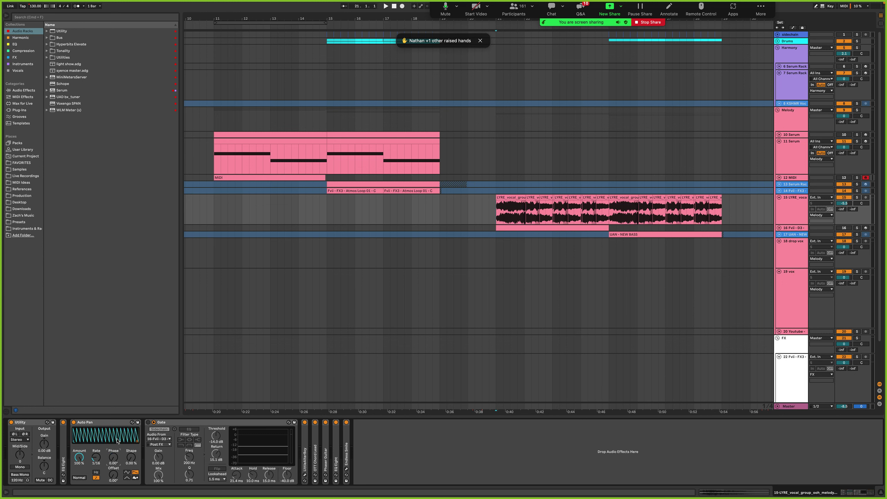
Play the LYRE vocal from bar 21 through the Auto Pan with its 1/16 sawtooth modulation
left_click(486, 211)
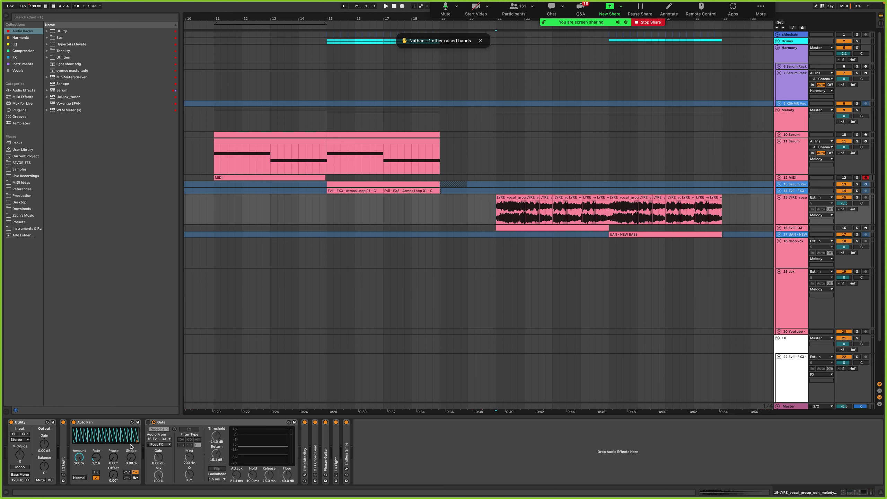
key("space")
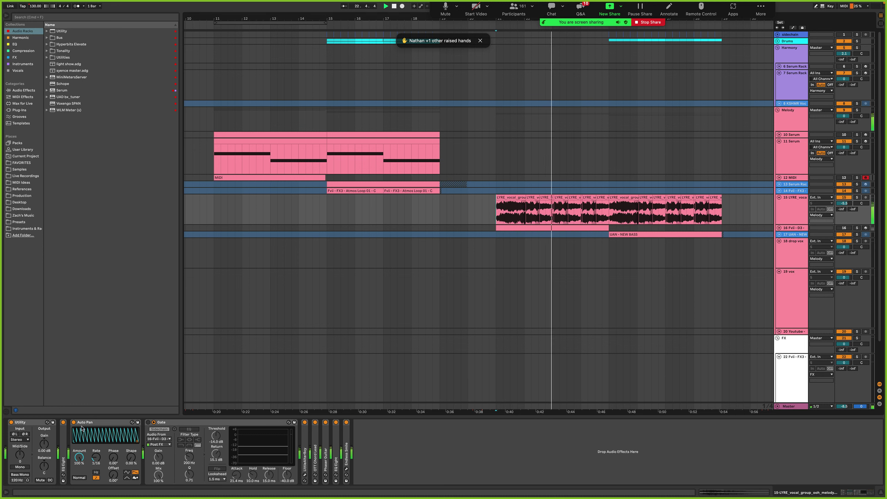
key("space")
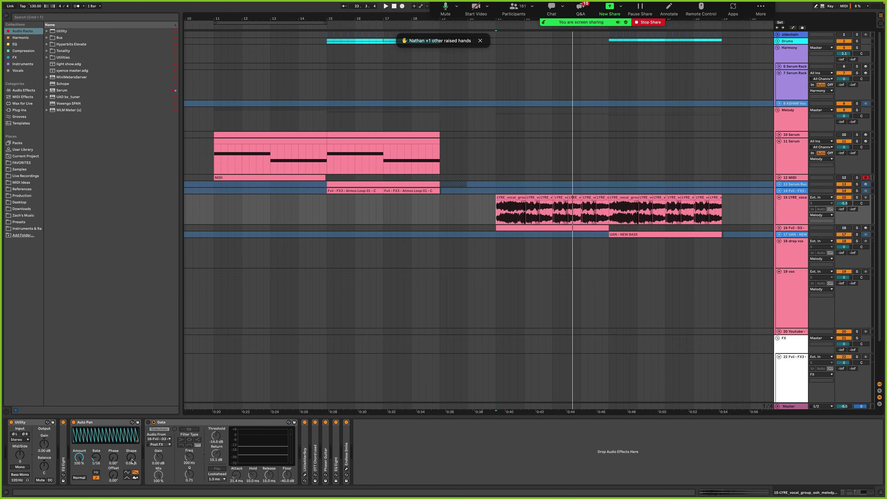
Audition the vocal with the Auto Pan's Shape at 21.4 % and return Shape to 0 %
mouse_move(133, 453)
left_mouse_down()
mouse_move(134, 420)
mouse_move(134, 439)
left_mouse_up()
key("space")
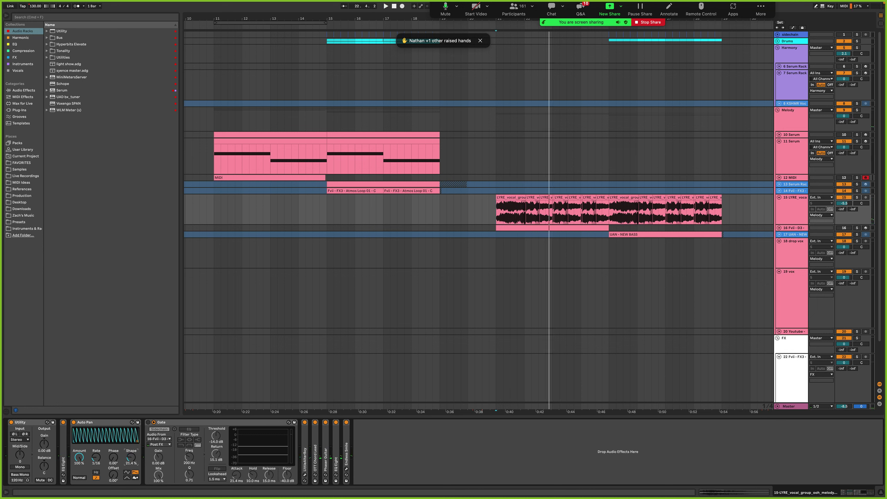
key("space")
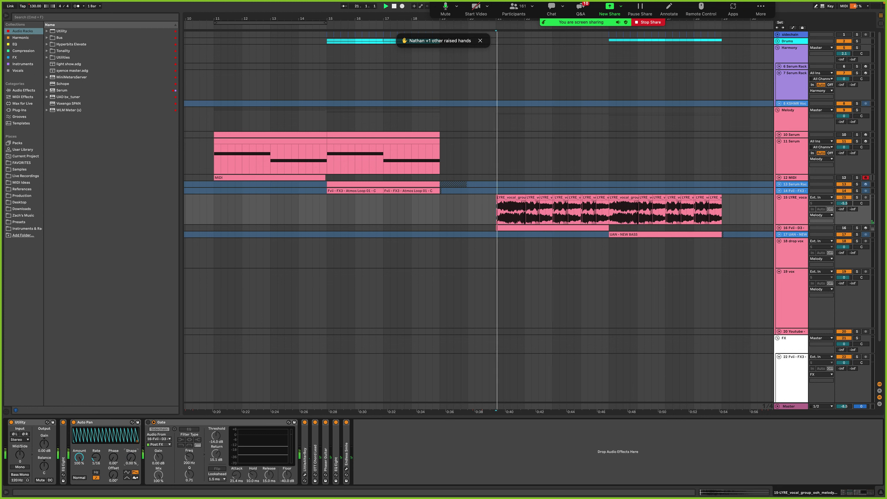
Audition the vocal with the Auto Pan's sine waveform and switch back to the sawtooth waveform
left_click(128, 473)
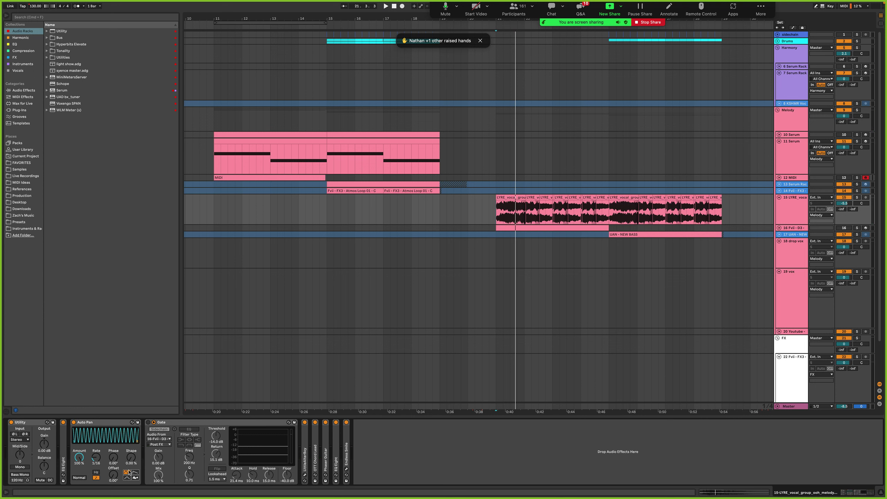
key("space")
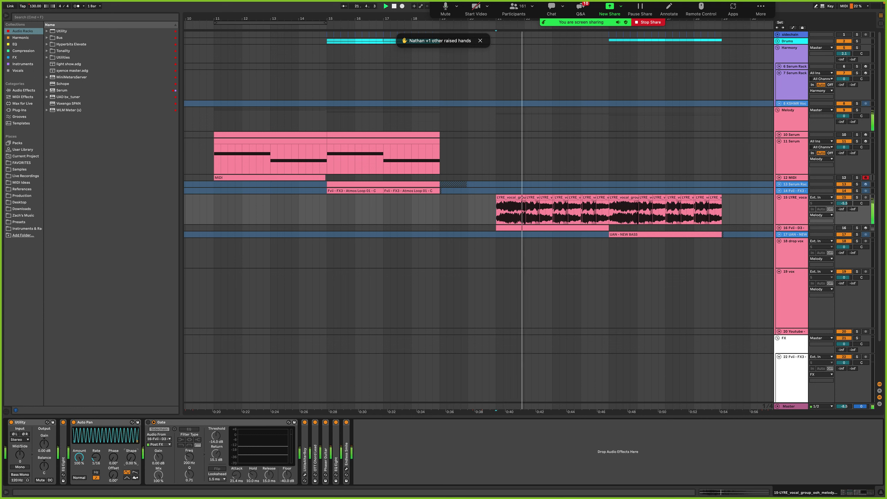
mouse_move(131, 457)
left_mouse_down()
mouse_move(131, 423)
mouse_move(131, 461)
left_mouse_up()
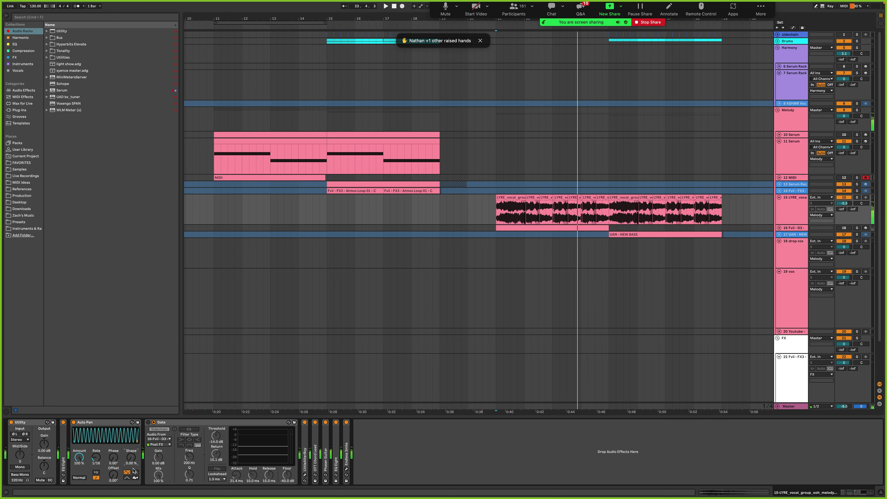
left_click(135, 472)
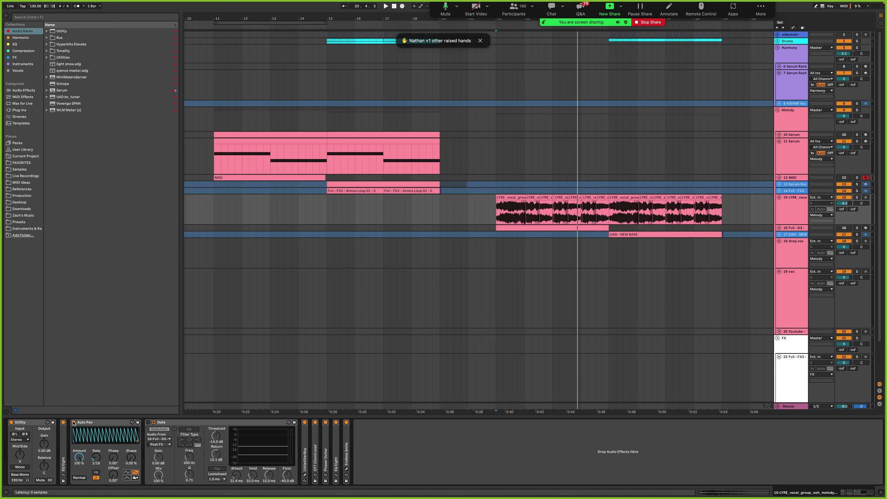
Turn off the Auto Pan and turn on the Gate on the LYRE vocal track
left_click(84, 424)
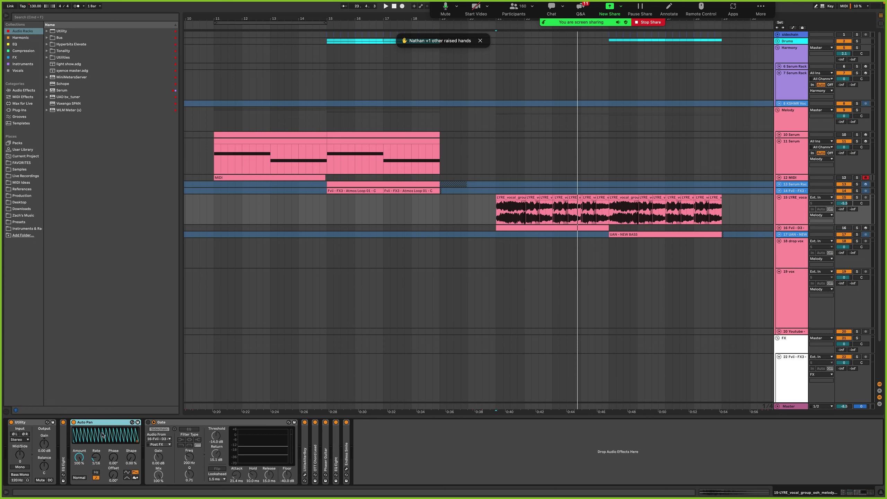
left_click(74, 422)
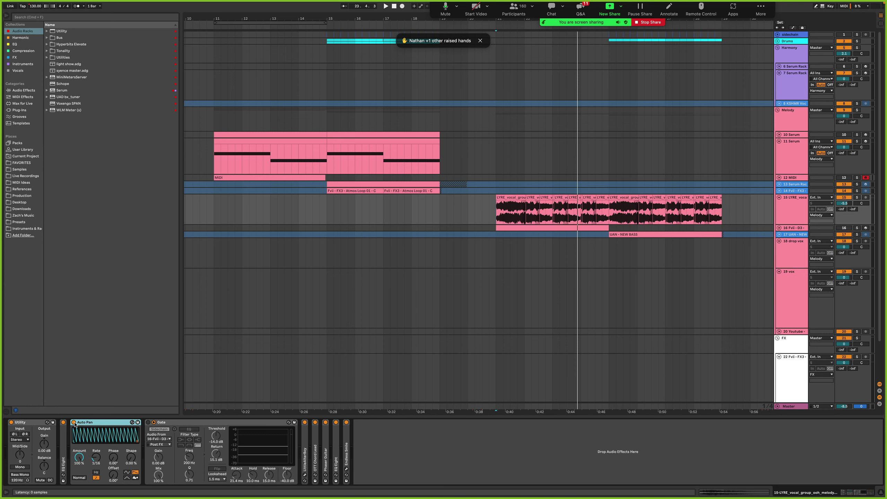
left_click(148, 423)
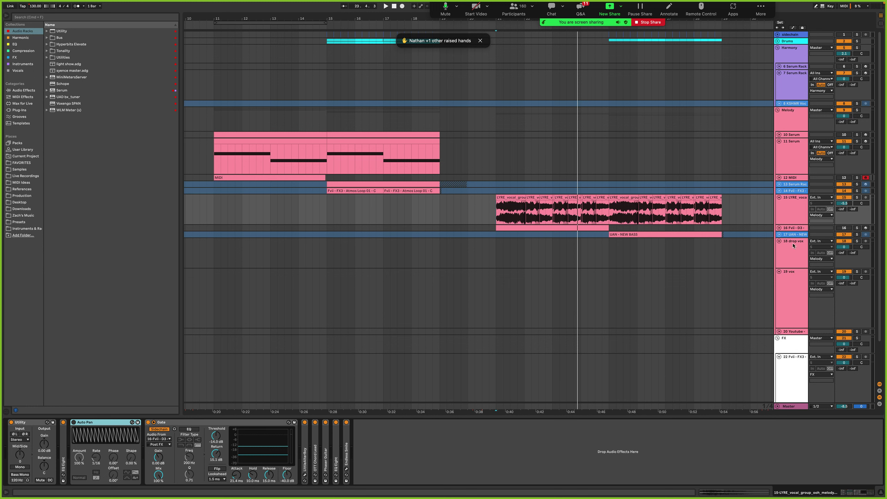
Unfold the Kick 05 track below the LYRE vocal, solo it and open its MIDI clip
left_click(779, 228)
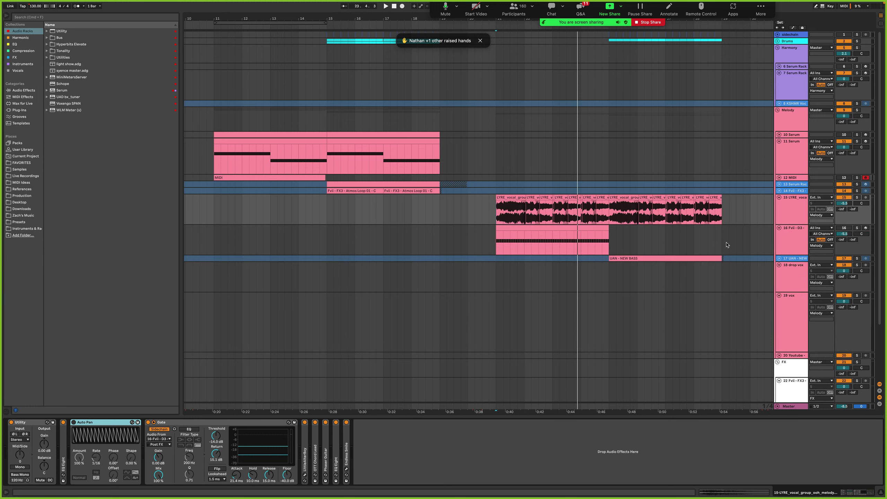
left_click(601, 228)
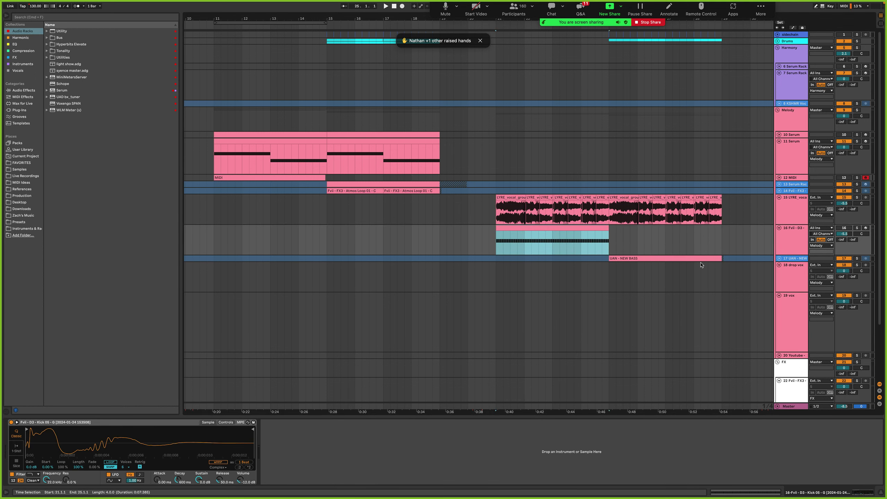
left_click(856, 227)
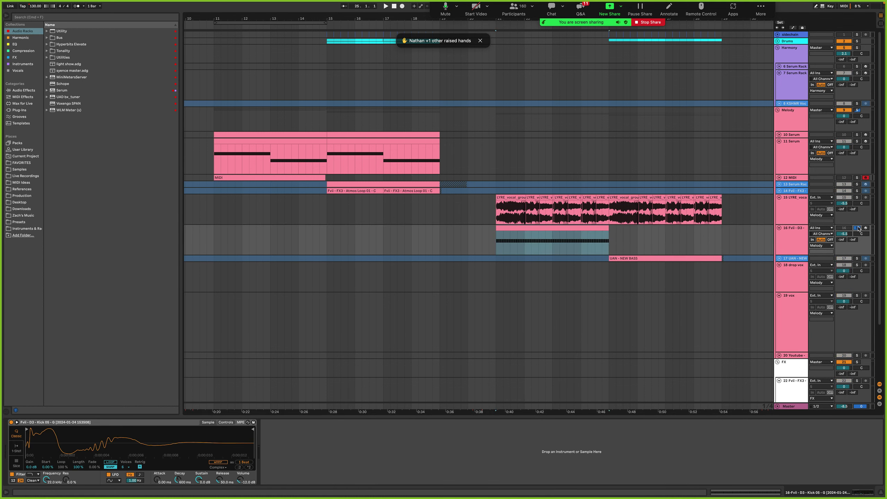
left_click(582, 228)
double_click(582, 228)
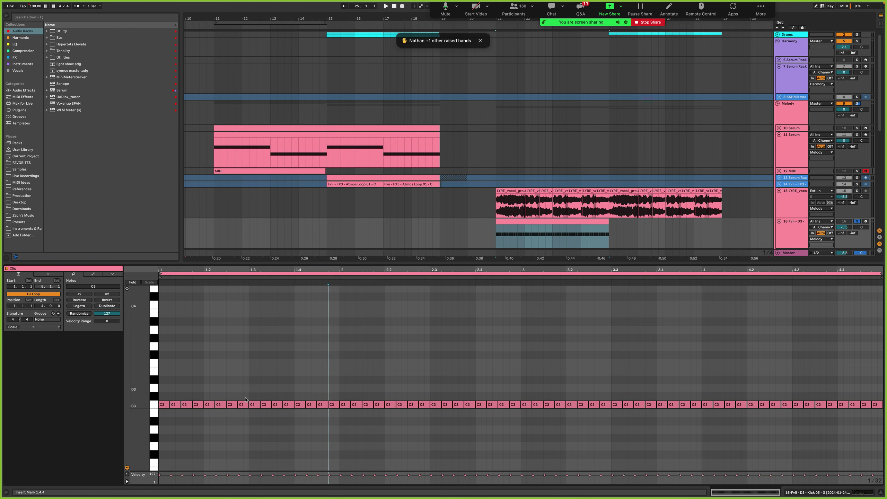
Audition the soloed Kick 05 sample from bar 21, and turn the track's solo off
left_click(793, 226)
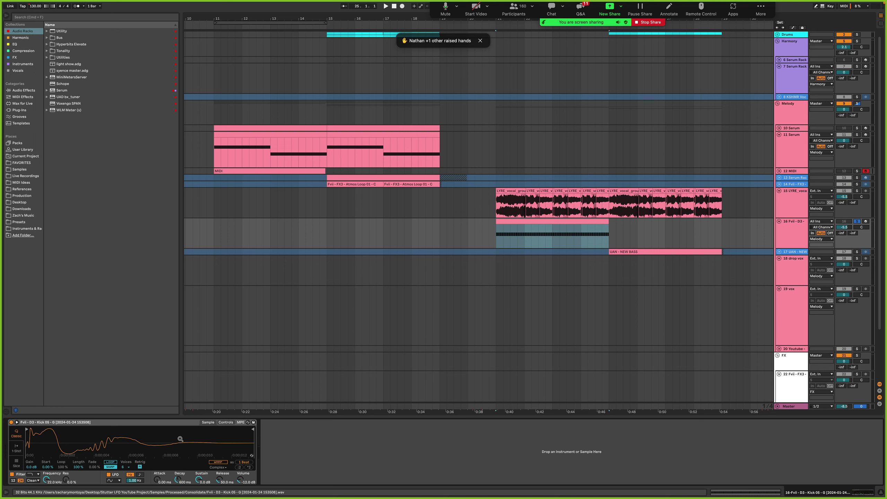
key("space")
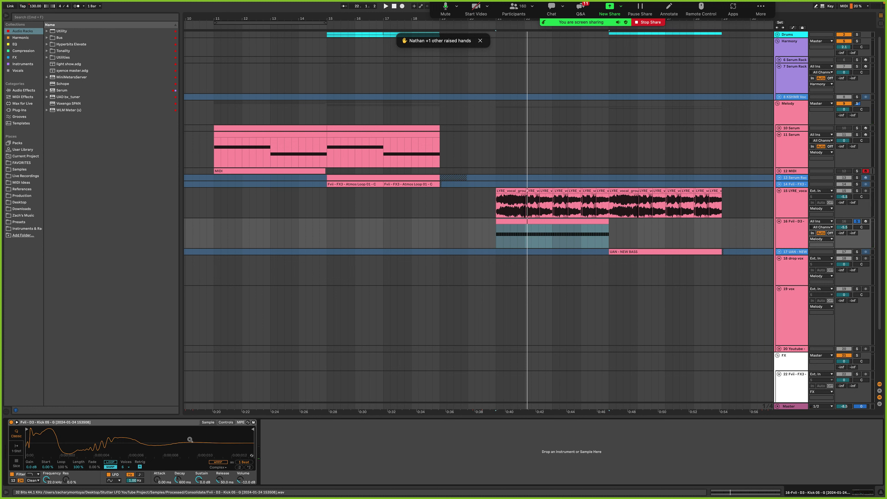
left_click(857, 221)
Choose the Kick 05 track as the sidechain input of the Gate on the LYRE vocal track
left_click(793, 203)
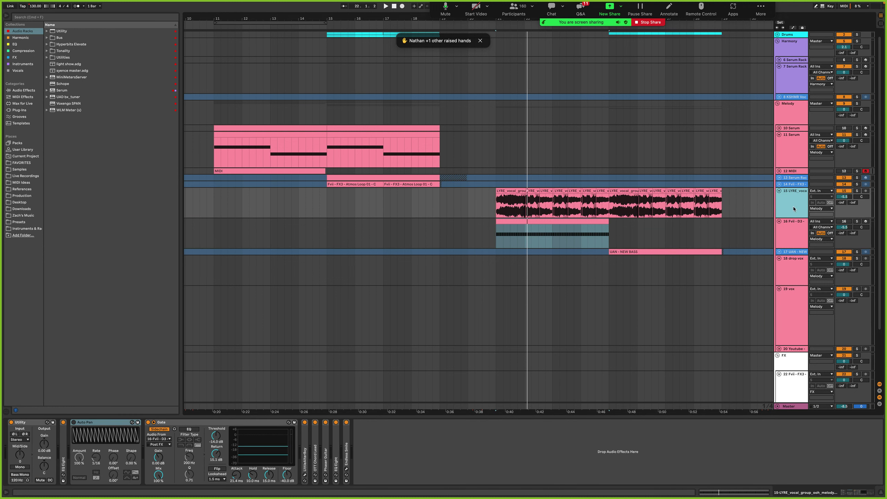
left_click(163, 439)
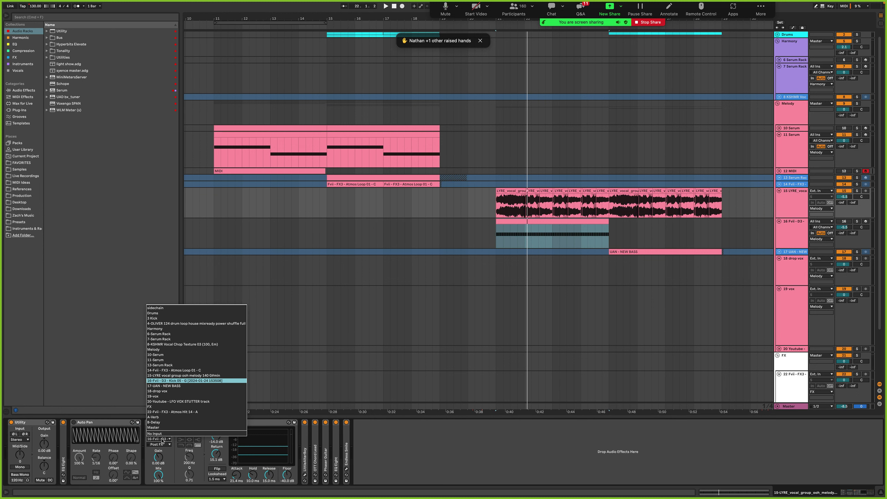
left_click(162, 440)
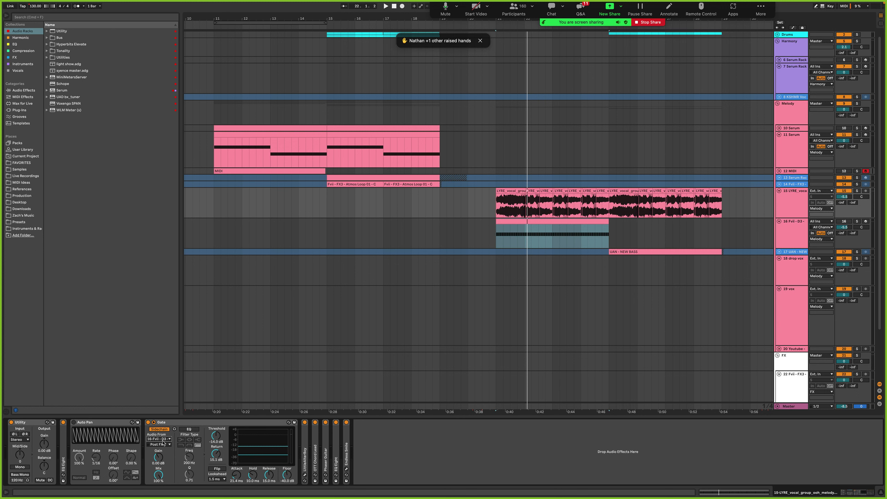
left_click(167, 441)
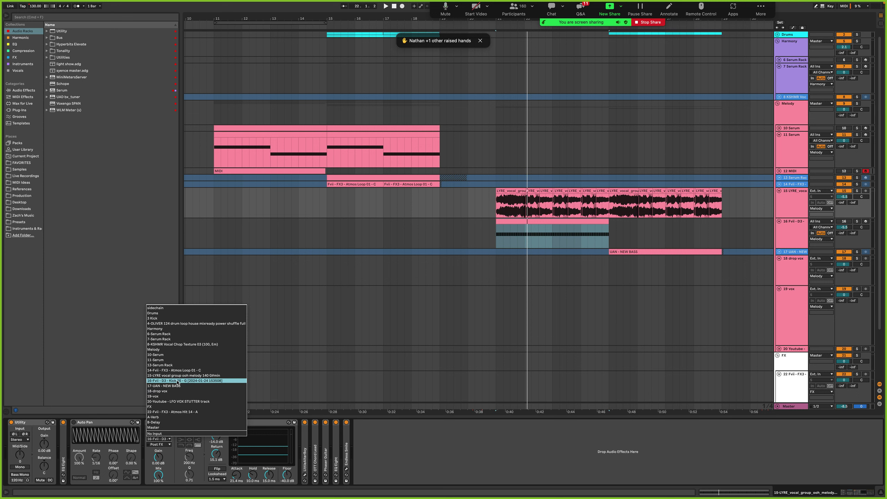
left_click(178, 382)
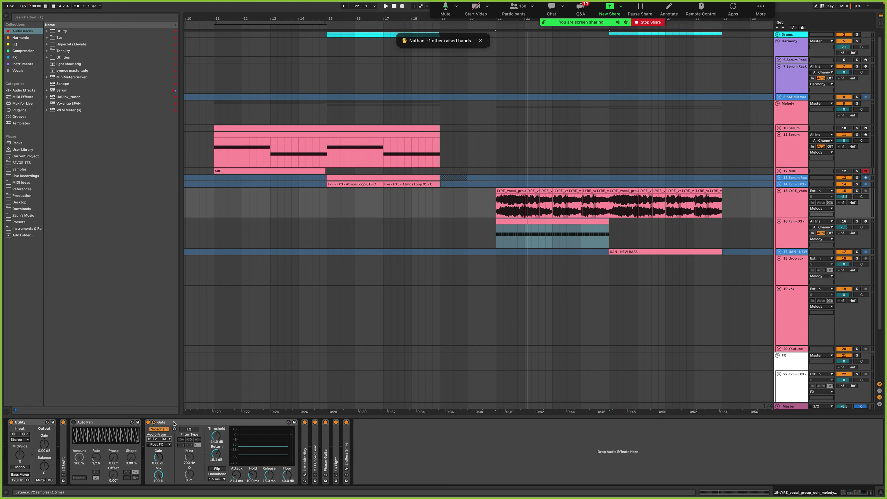
Play the vocal through the Gate with the kick clip's four bars looped, and set the Gate's threshold to -16.2 dB
left_click(259, 424)
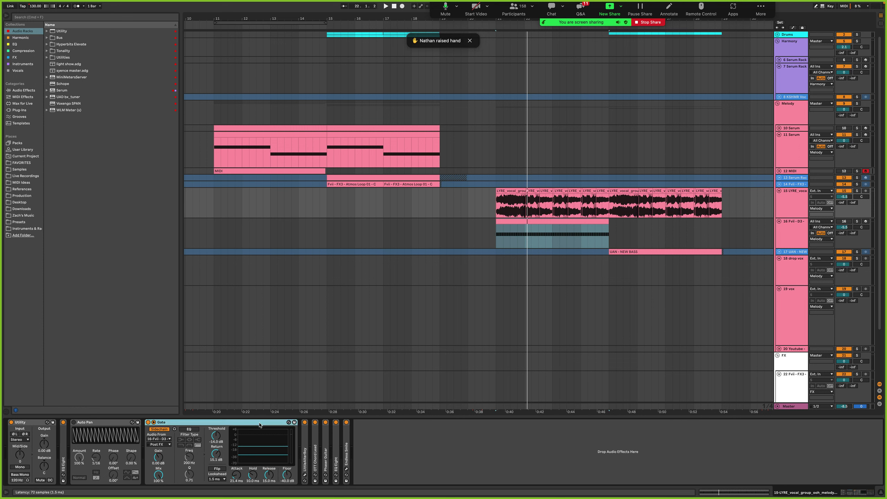
key("space")
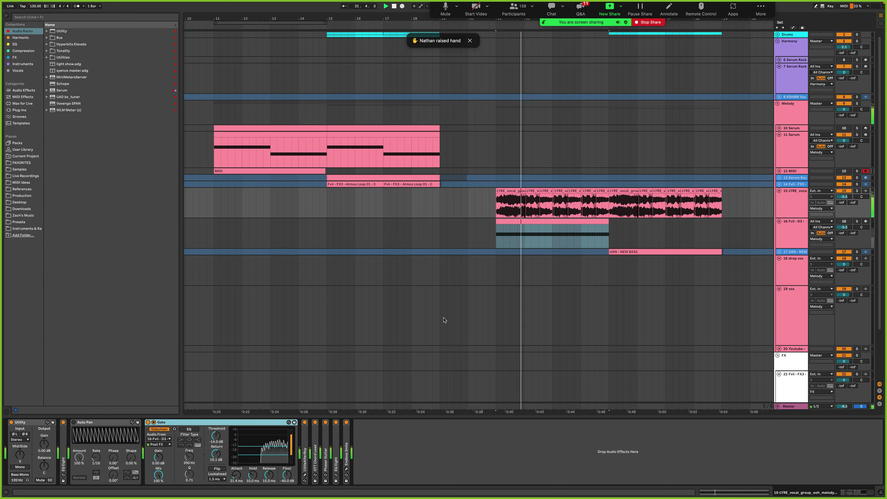
left_click(571, 227)
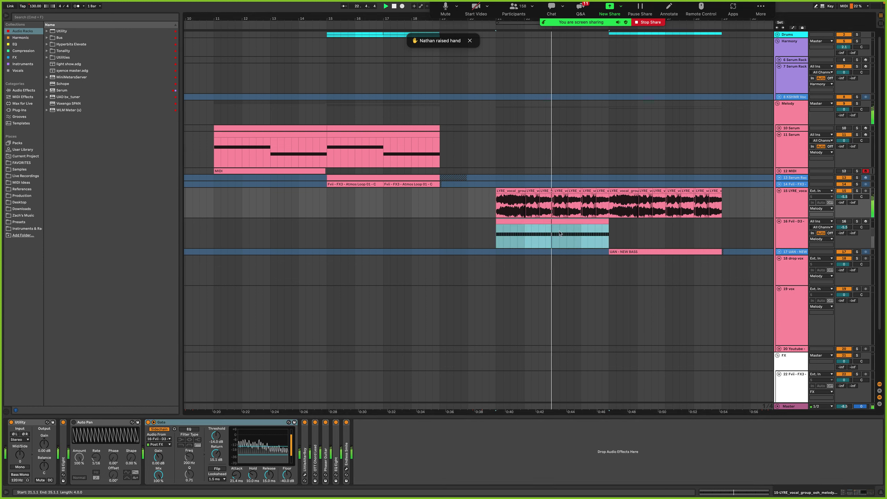
key("super+l")
mouse_move(218, 438)
left_mouse_down()
mouse_move(218, 456)
mouse_move(218, 434)
left_mouse_up()
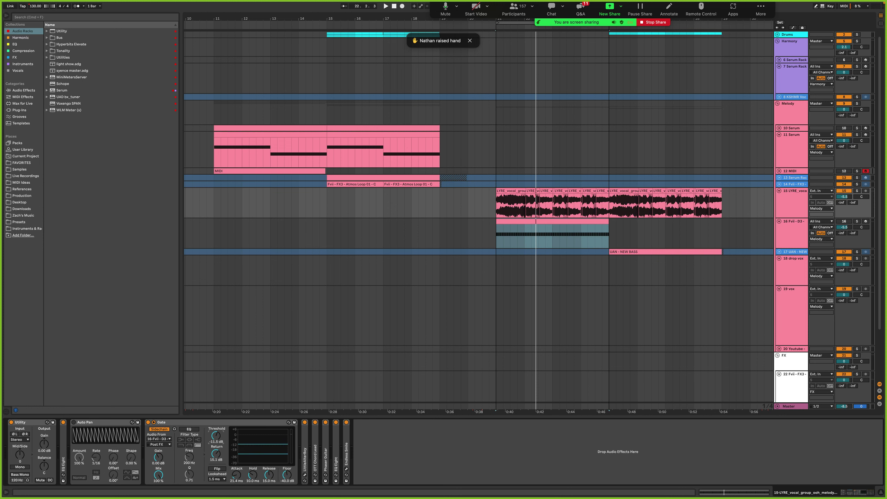
left_click_drag(218, 437, 218, 439)
Inspect the kick clip's MIDI notes and return to the Auto Pan on the LYRE vocal track
double_click(560, 222)
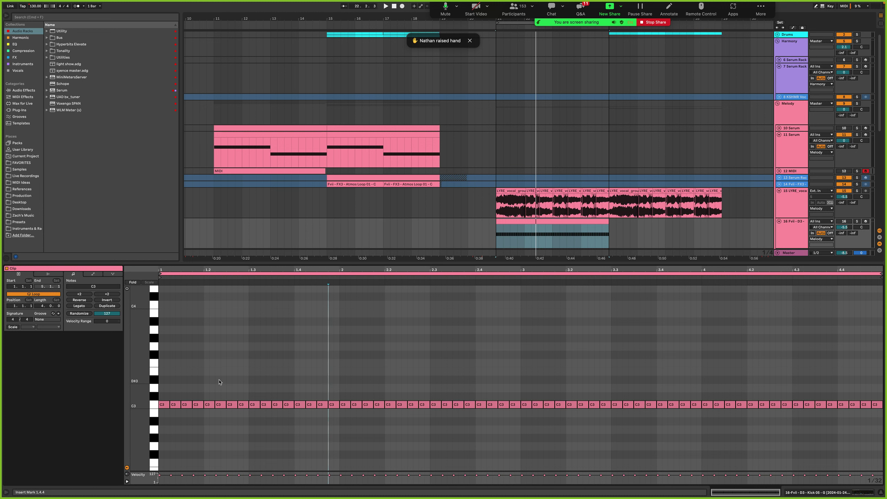
left_click(794, 203)
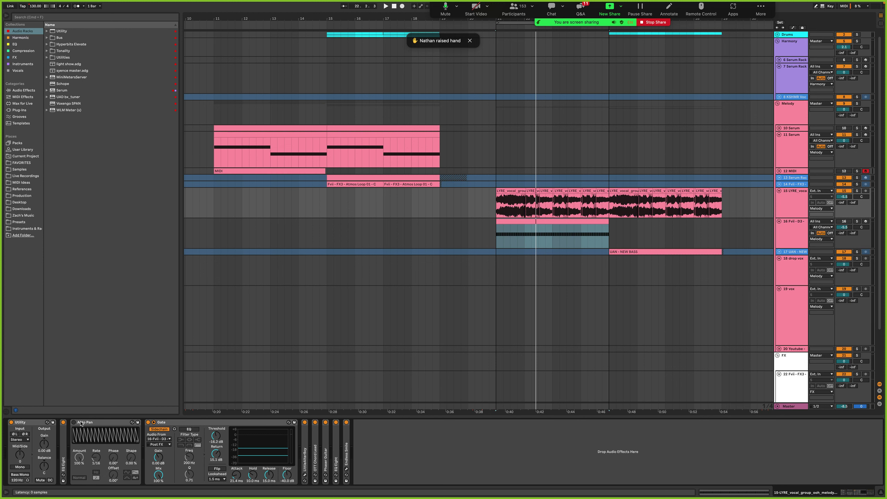
left_click(80, 423)
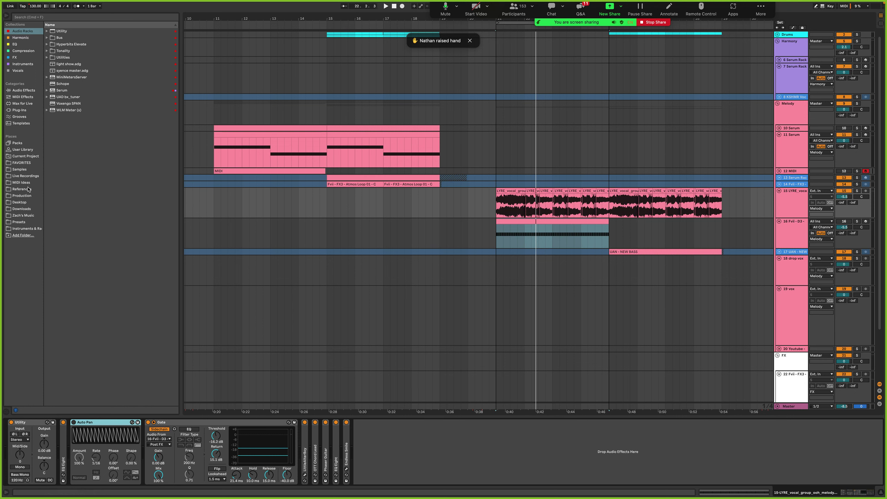
Search the grooves for "16th swi", apply the Swing 16ths 59 groove to the kick clip and open the clip
left_click(19, 117)
left_click(66, 16)
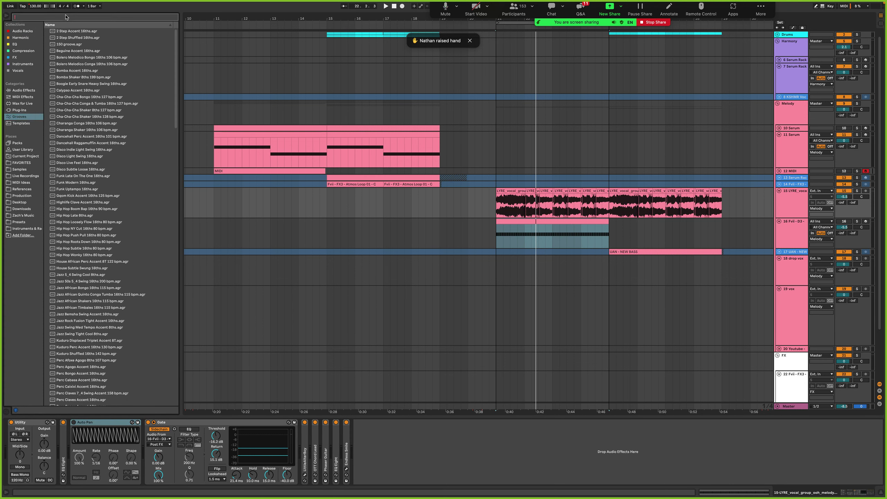
type("16th")
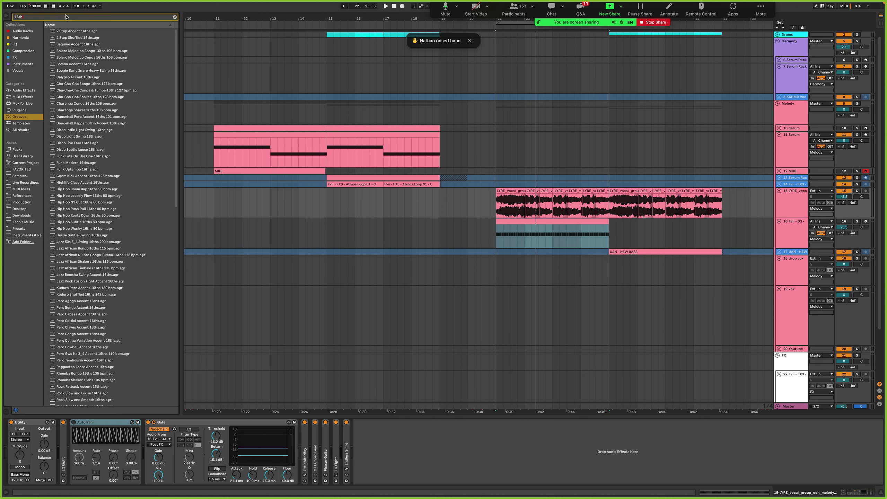
type(" swi")
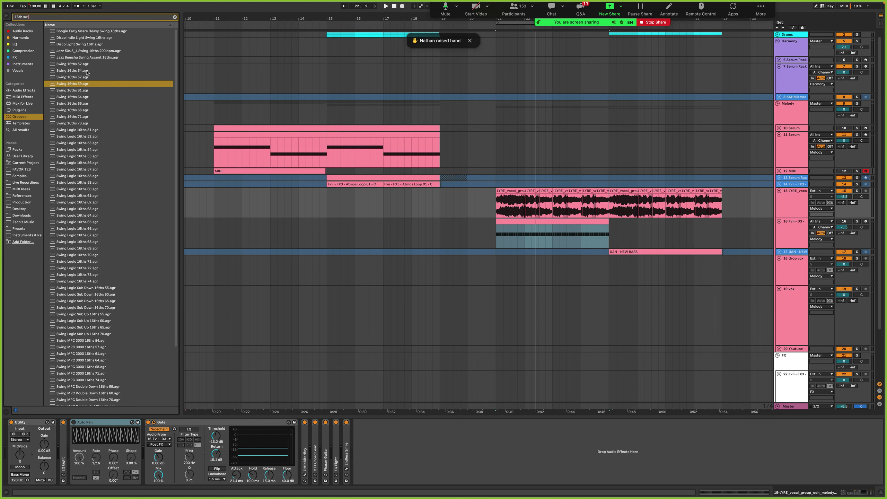
left_click_drag(81, 84, 509, 224)
double_click(509, 224)
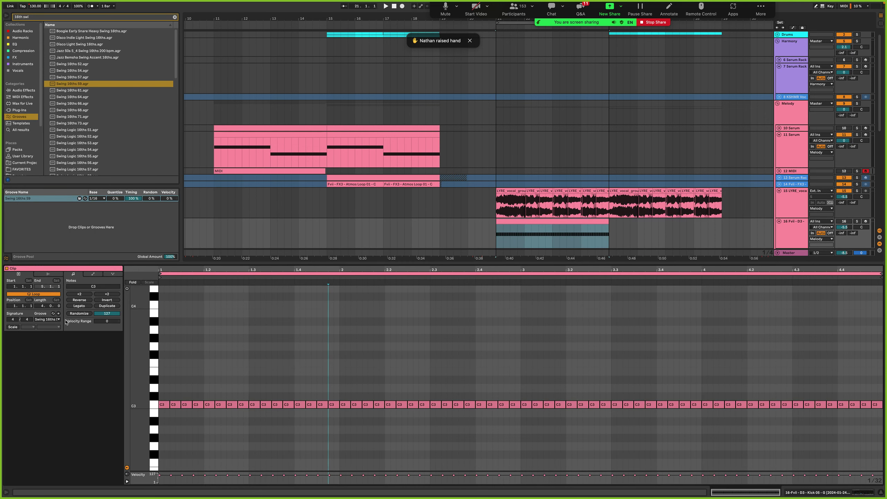
Set the kick clip's groove to None and play the gated vocal without swing
left_click(55, 319)
left_click(54, 325)
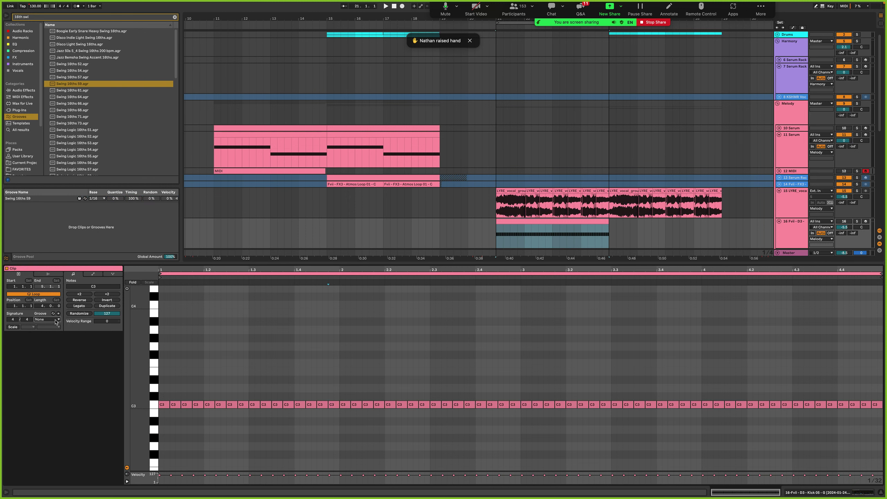
left_click(791, 203)
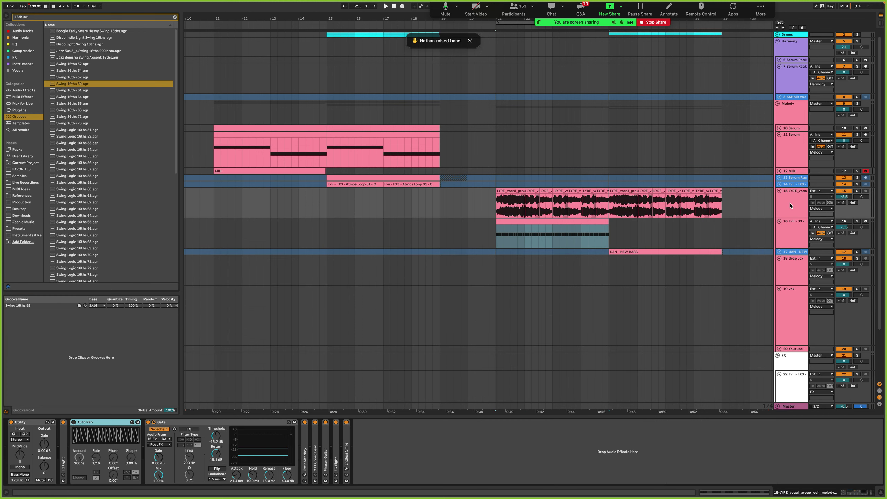
key("space")
left_click(788, 227)
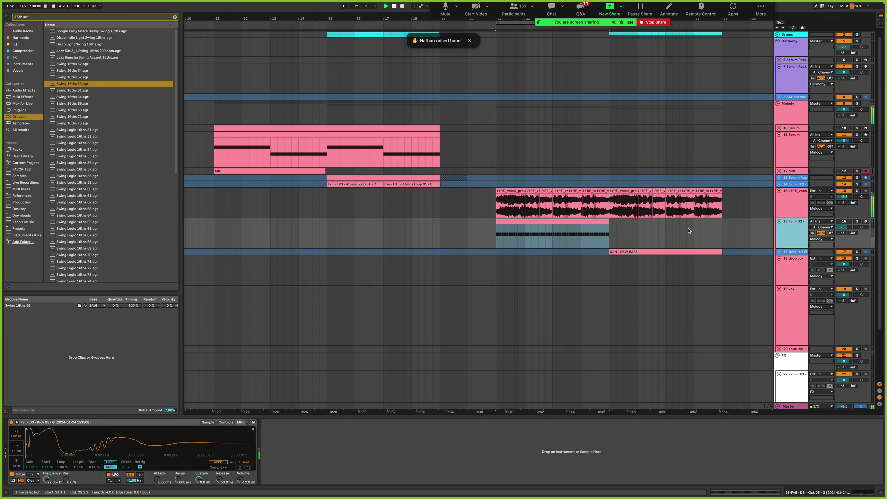
Reopen the kick clip and set its groove to Swing 16ths 59
left_click(516, 220)
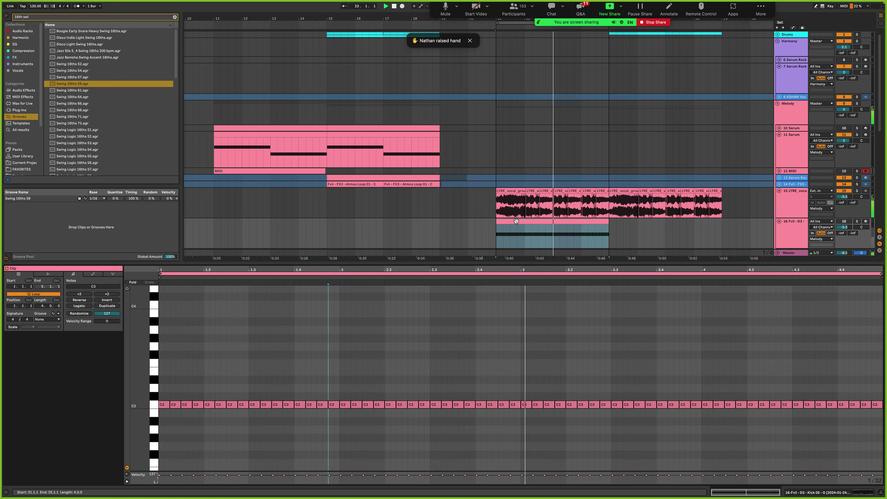
left_click(57, 320)
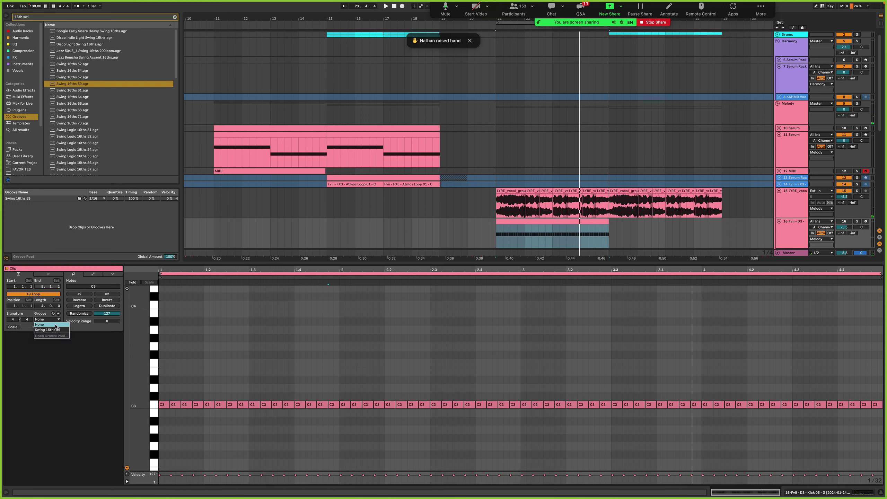
left_click(56, 330)
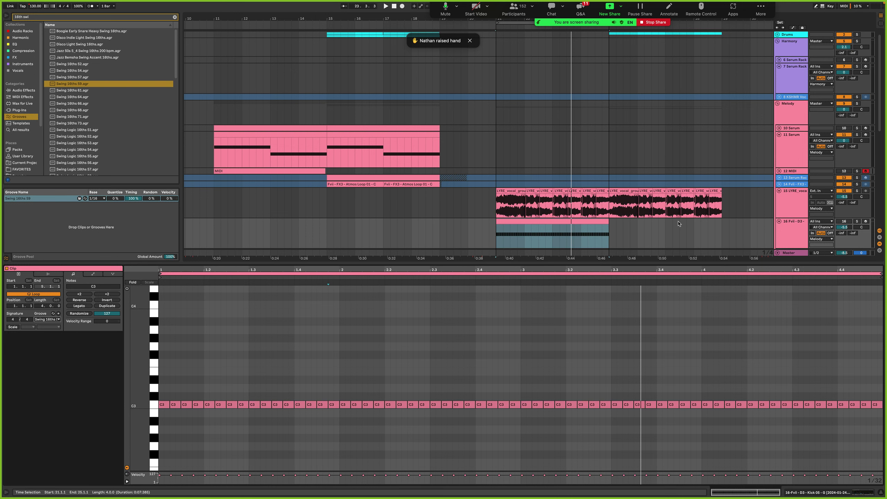
Review the LYRE vocal's Gate alongside the kick clip's notes, and bring the drop vox and vox clips into view
left_click(789, 207)
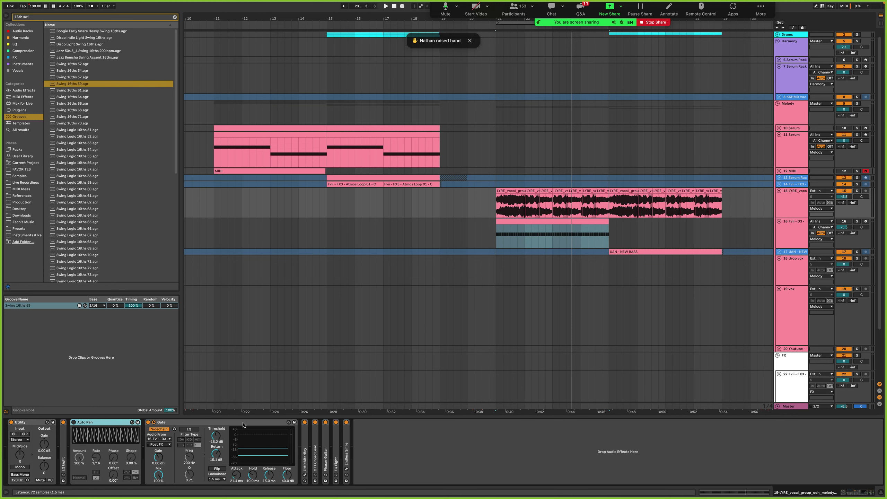
double_click(556, 232)
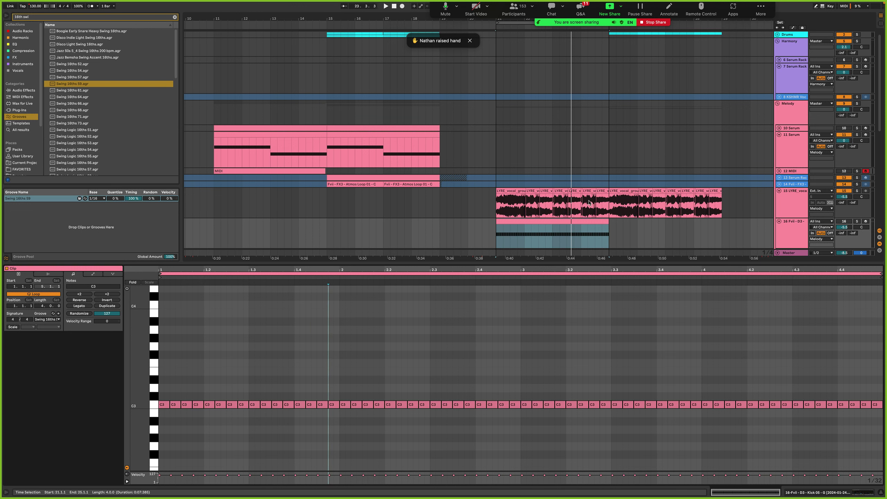
key("super+alt+l")
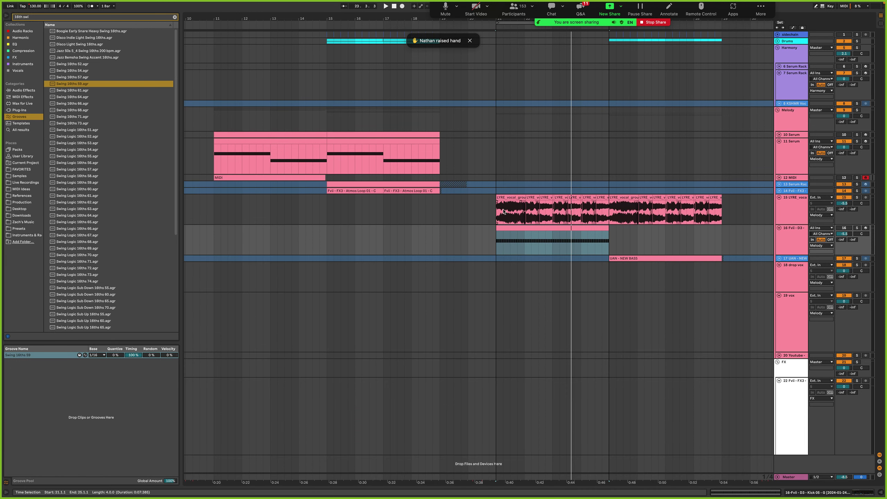
left_click(799, 212)
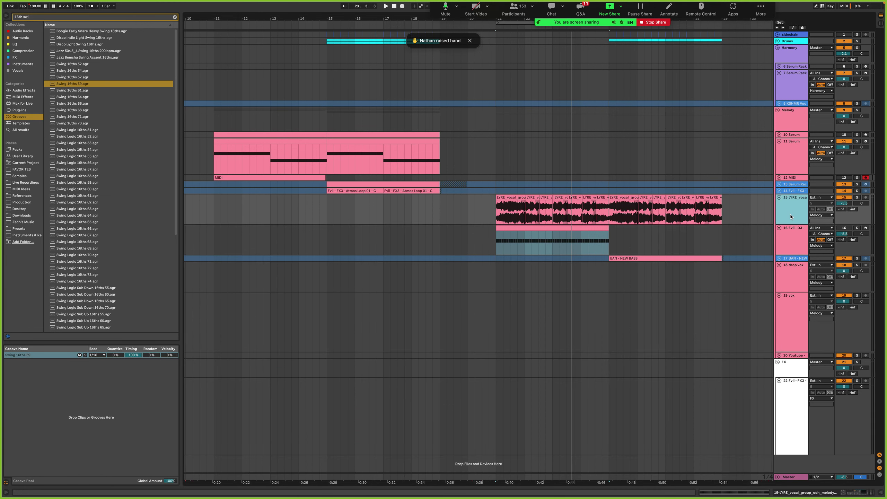
scroll(528, 164, "right", 5)
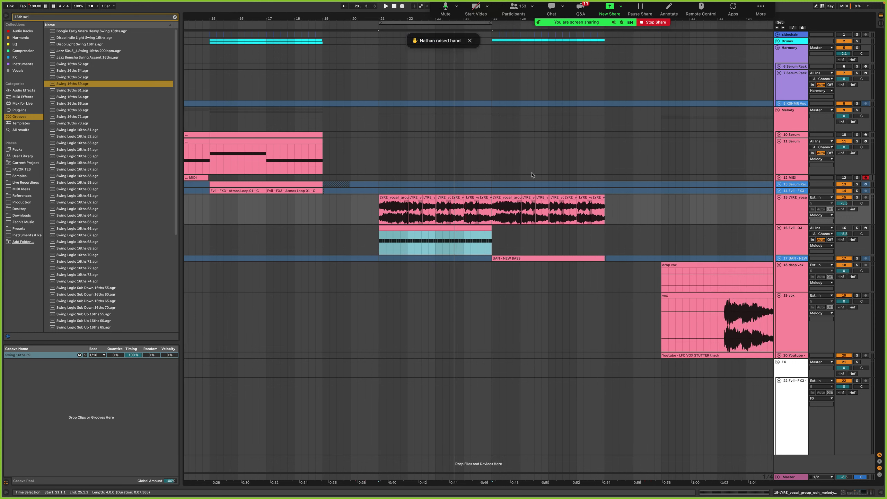
double_click(791, 203)
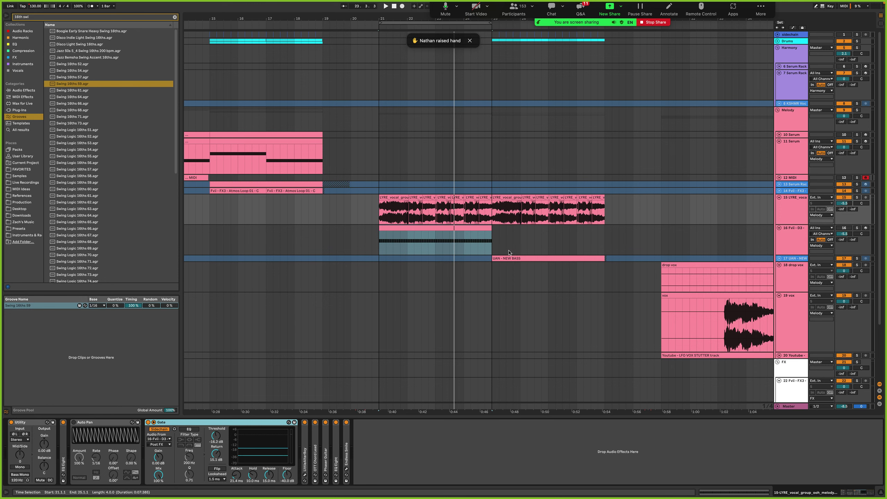
scroll(572, 257, "right", 3)
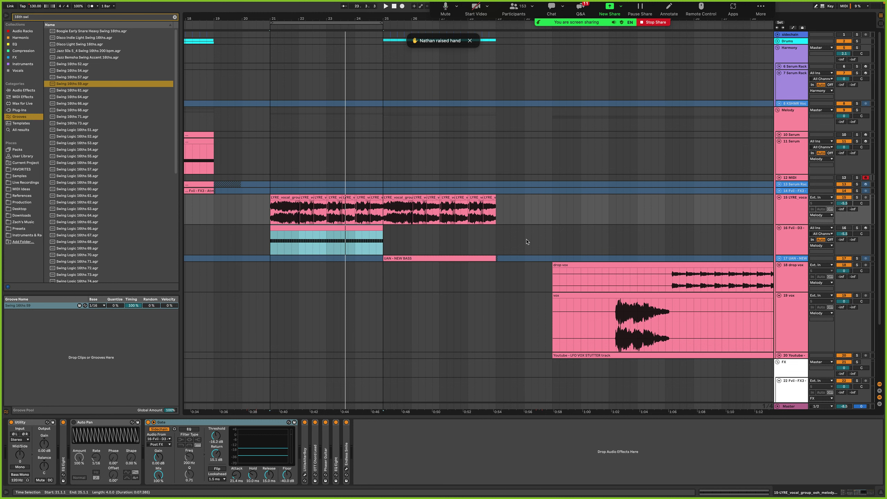
Unfold the Youtube - LFO VOX STUTTER track below the vox track and open the vox track's LFOTool
left_click(550, 234)
scroll(549, 235, "right", 4)
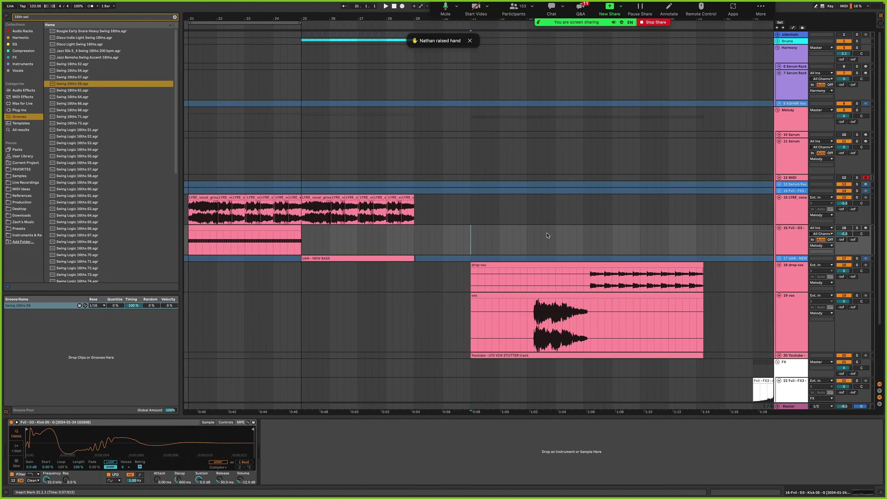
scroll(548, 235, "down", 1)
scroll(546, 234, "down", 3)
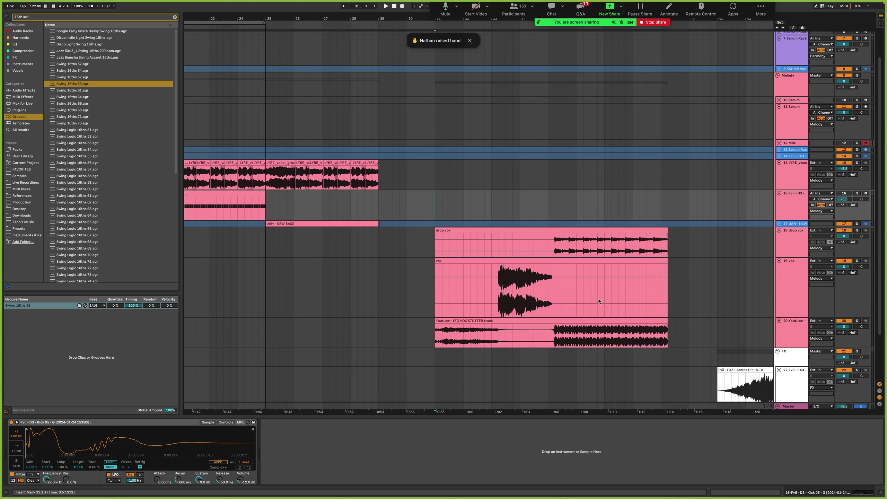
left_click(779, 322)
scroll(584, 301, "down", 5)
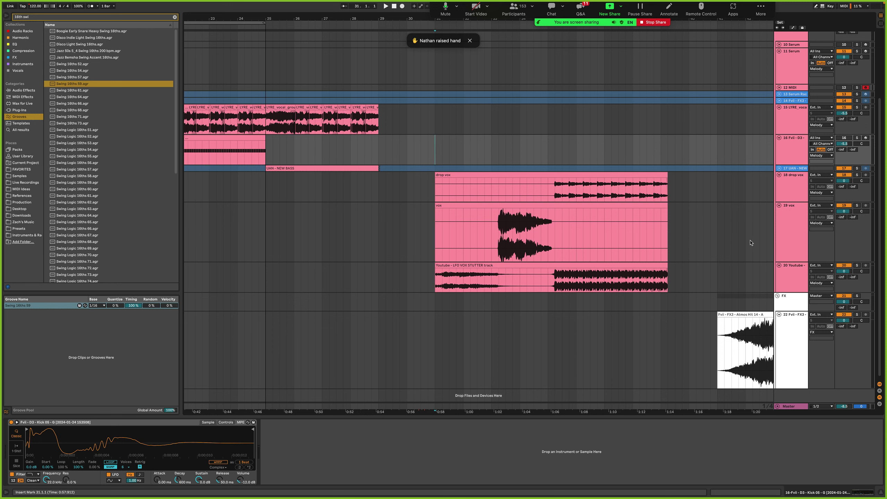
left_click(798, 229)
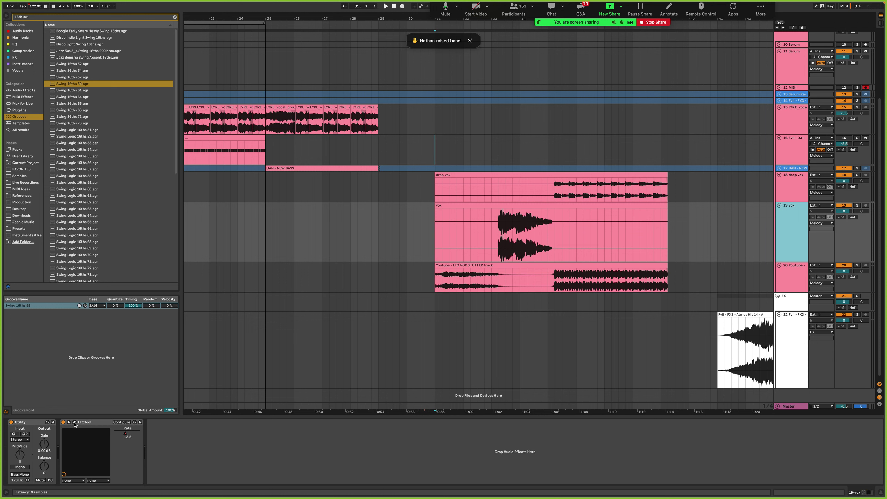
left_click_drag(418, 74, 400, 114)
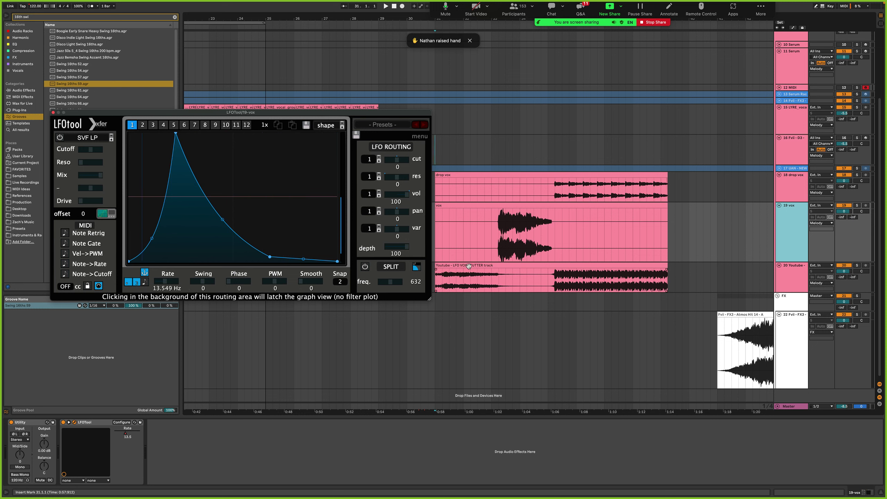
Play the Youtube - LFO VOX STUTTER clip from its start and show the automation on the vox track
left_click(468, 265)
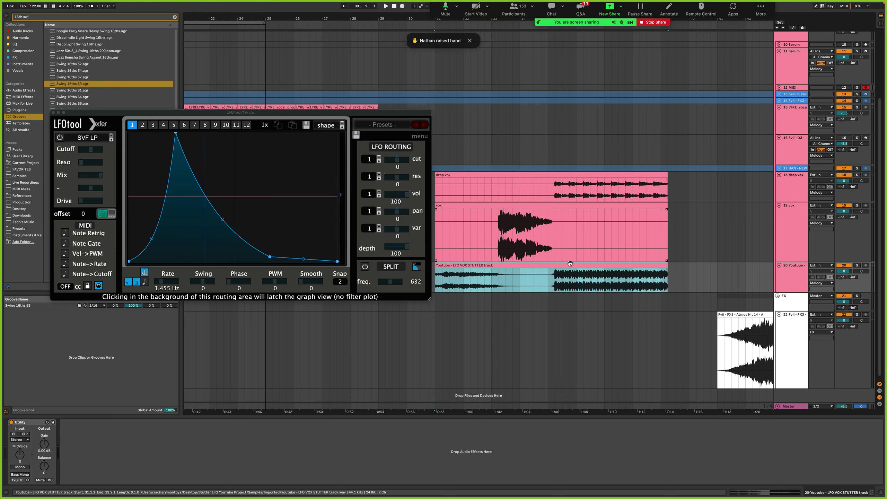
key("space")
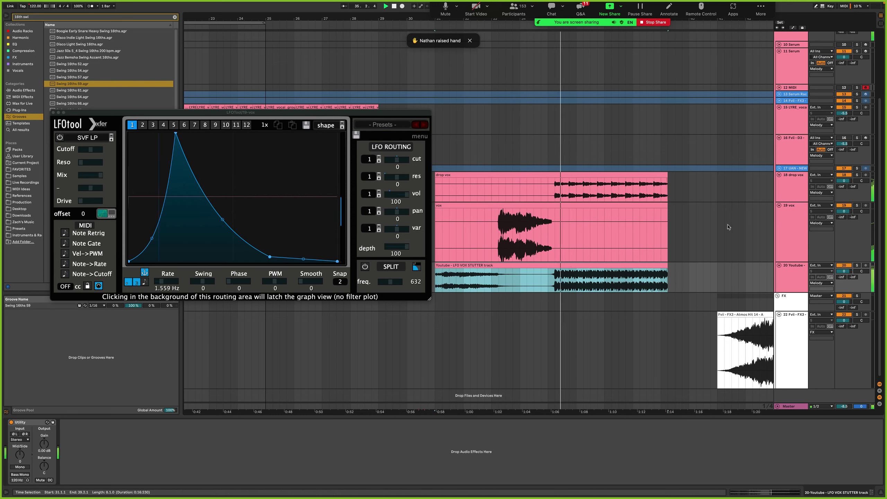
left_click(784, 219)
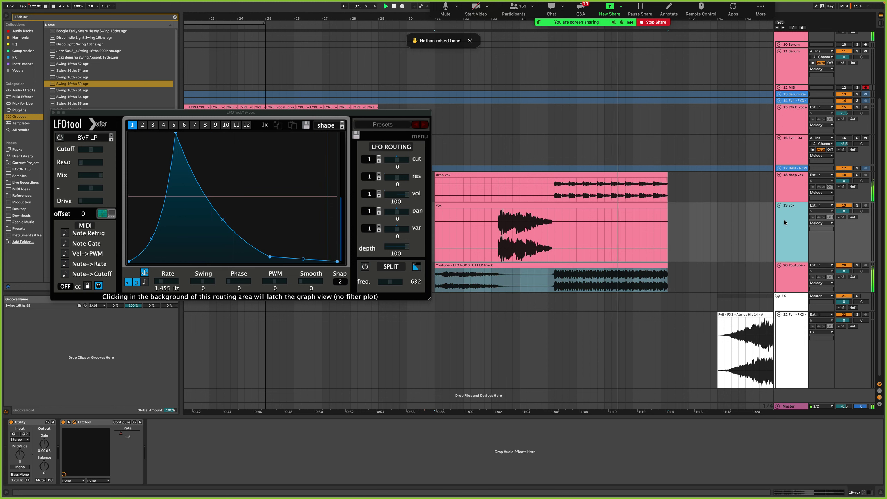
key("a")
left_click(558, 229)
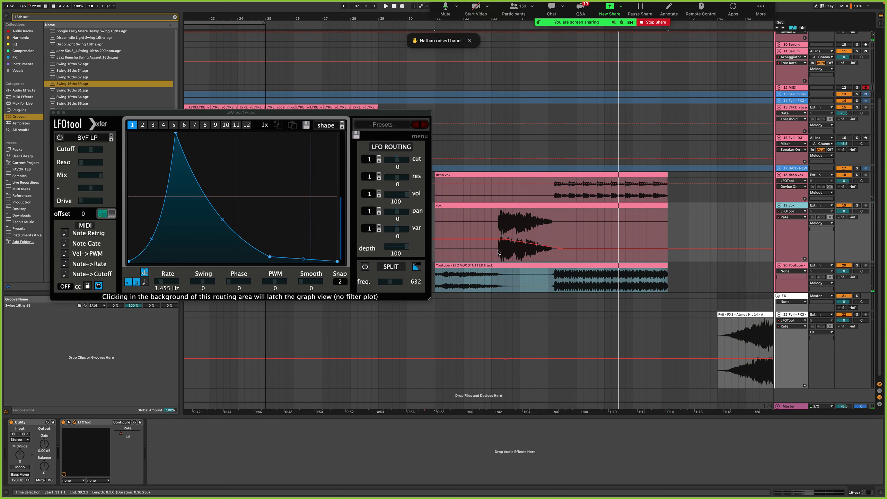
Check the LFOTool rate before, during and after the vox phrase along its Rate automation
left_click(498, 250)
left_click(517, 206)
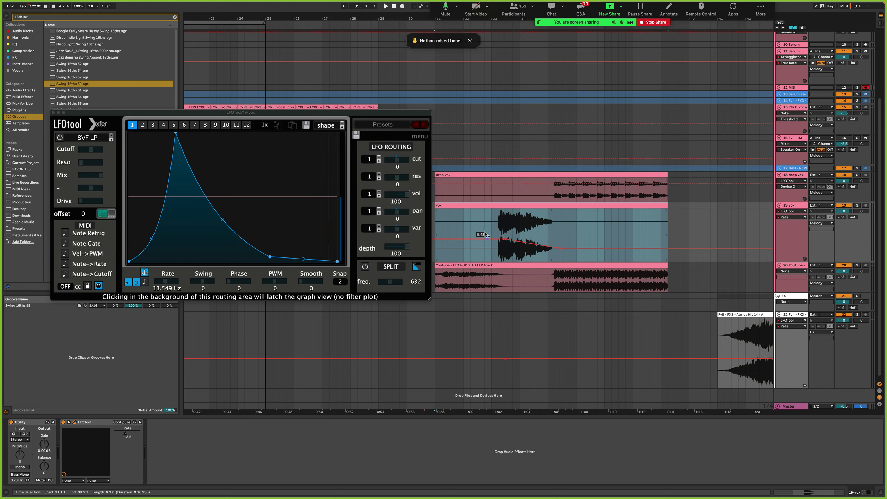
left_click(485, 230)
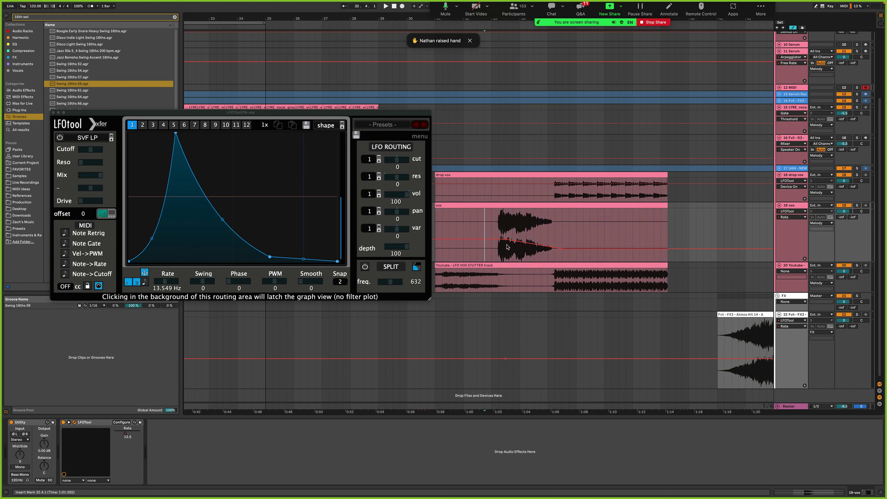
left_click(576, 232)
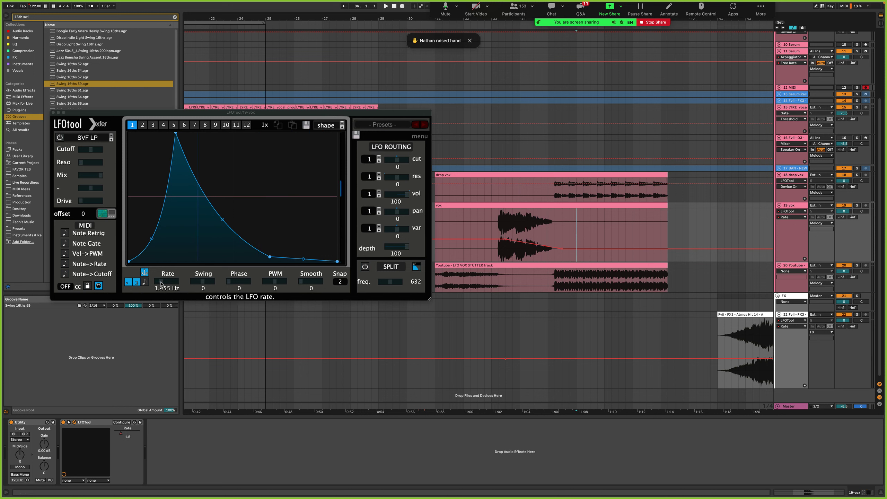
left_click(495, 225)
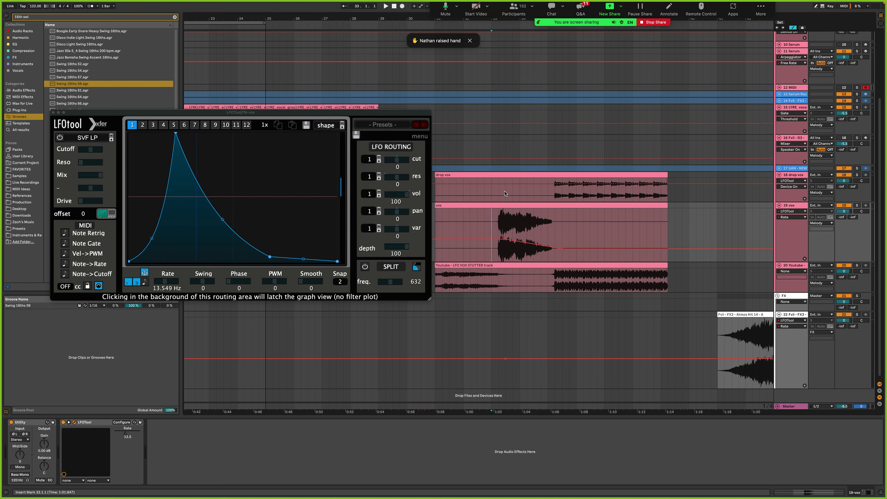
Play the vox while trying a raised first LFO point and a volume amount of 70, restore both and close LFOTool
key("space")
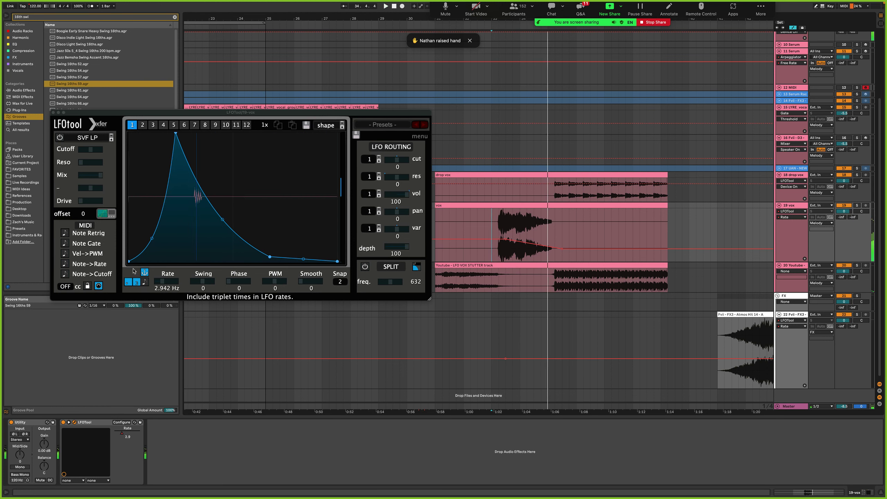
left_click(130, 262)
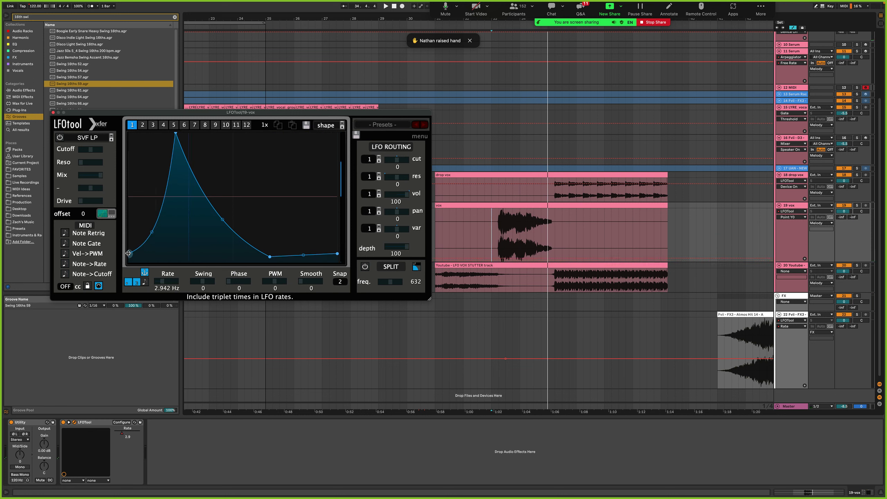
mouse_move(407, 194)
left_mouse_down()
mouse_move(391, 198)
mouse_move(398, 198)
left_mouse_up()
key("space")
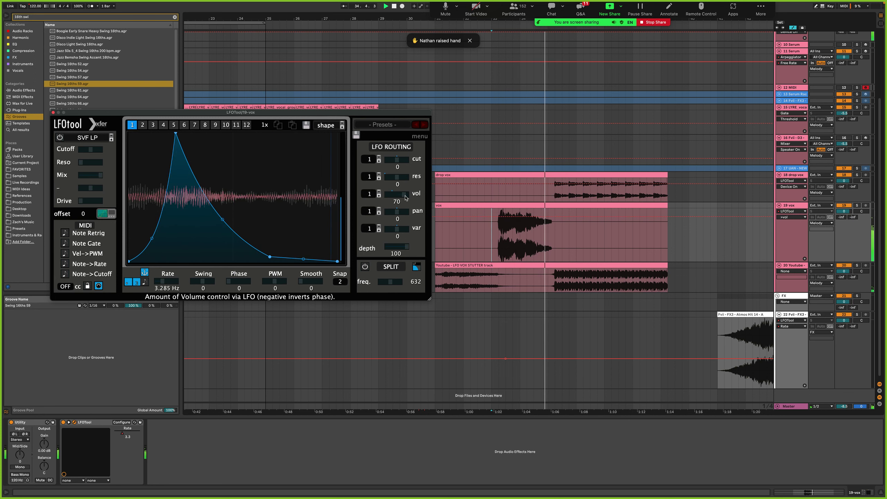
left_click_drag(405, 198, 431, 198)
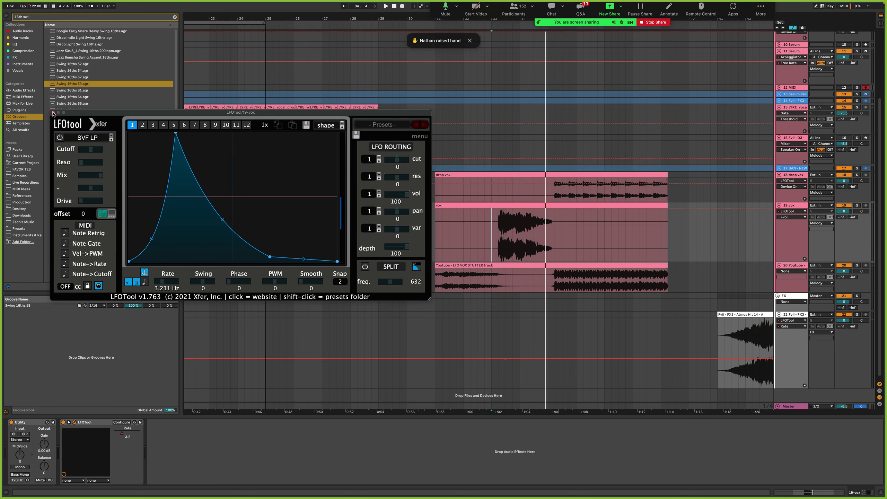
left_click(53, 112)
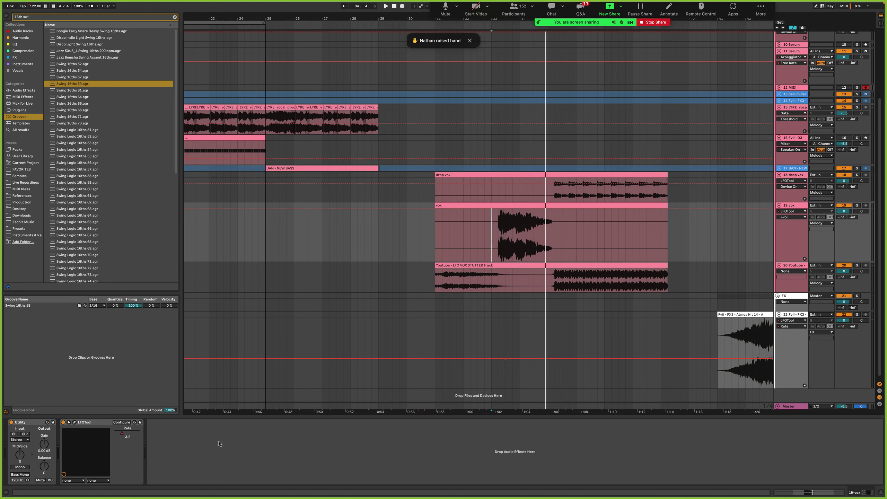
Mark the audible vox phrase starting at 33.2.1 and locate where the drop vox begins at 35.2.1
left_click(499, 232)
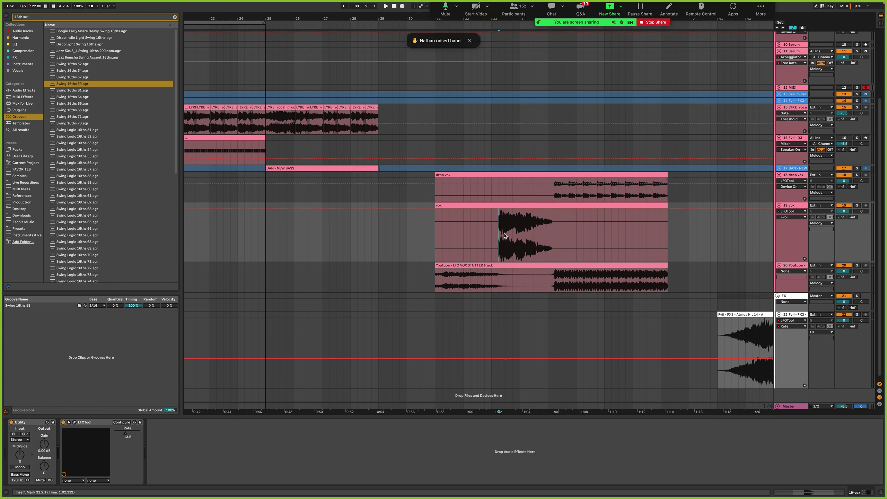
left_click_drag(499, 238, 547, 228)
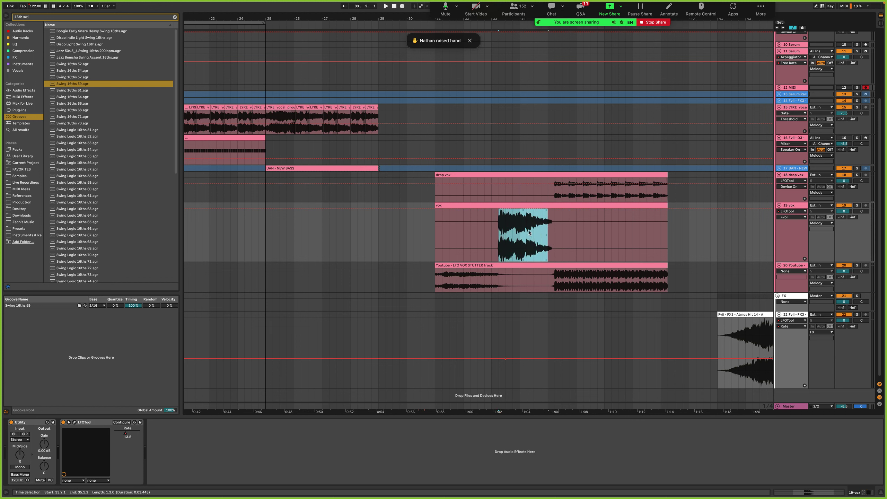
left_click_drag(495, 238, 555, 234)
left_click(555, 195)
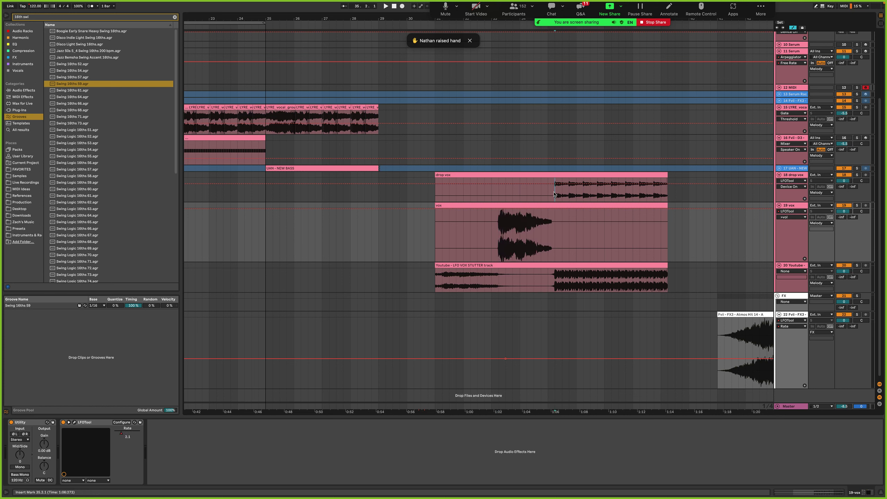
Open the drop vox and vox LFOTools side by side and play both vocals from 33.2.1 to compare their rates
left_click(75, 422)
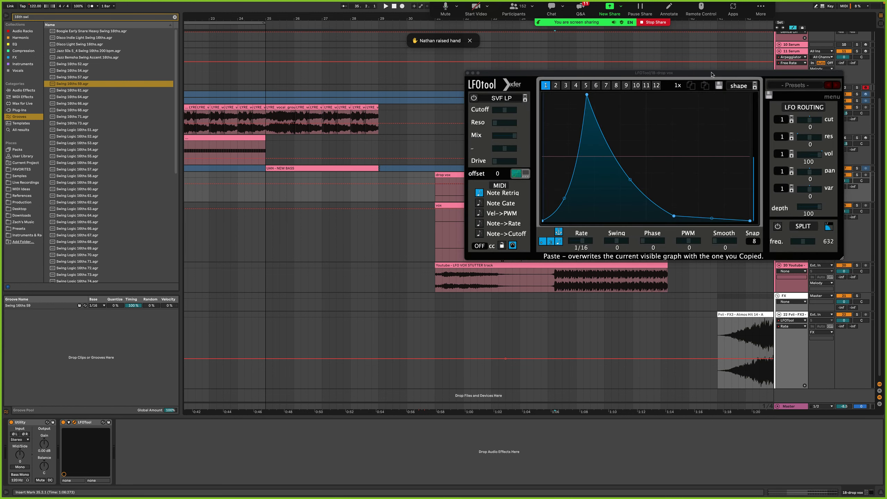
left_click_drag(711, 74, 706, 43)
left_click(399, 231)
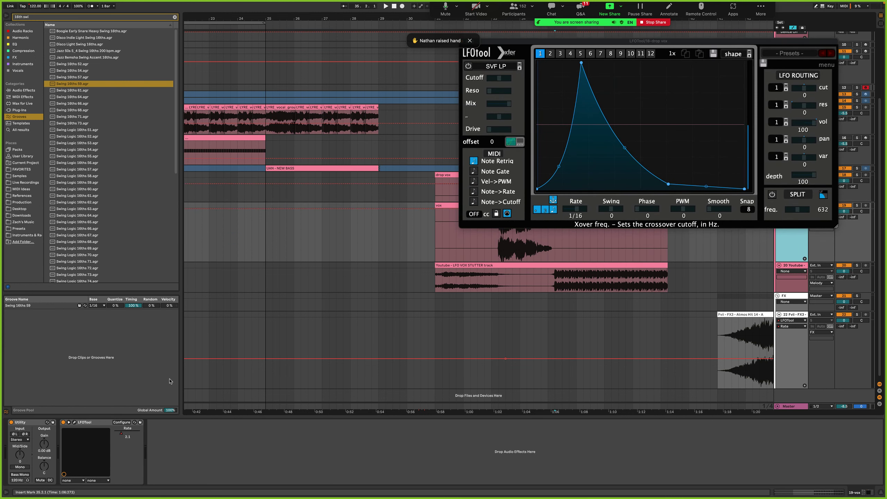
left_click(75, 425)
left_click_drag(237, 111, 232, 50)
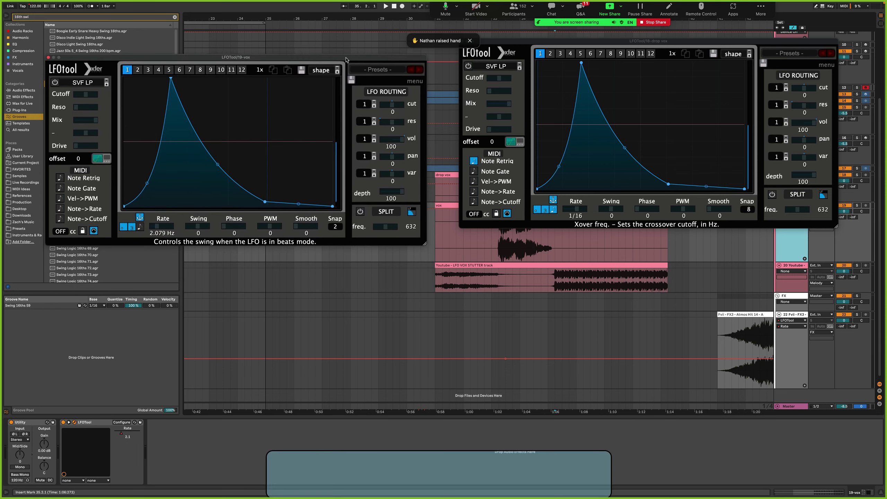
left_click_drag(487, 41, 481, 51)
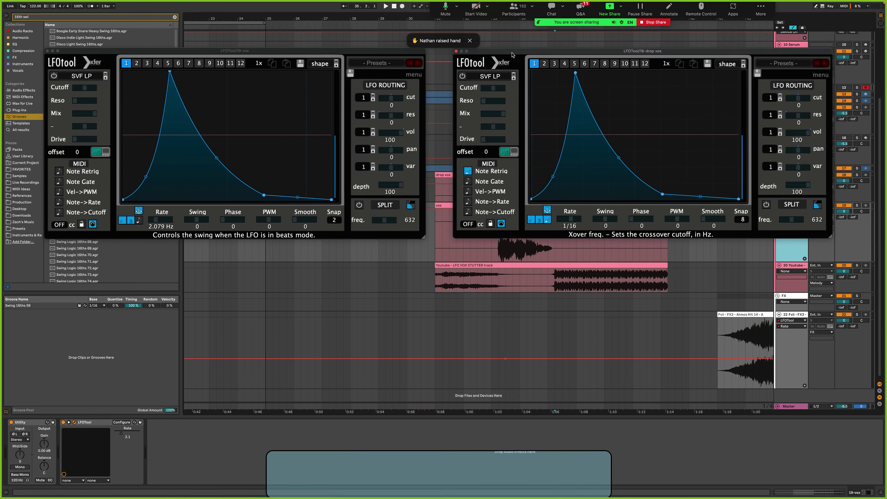
left_click(498, 251)
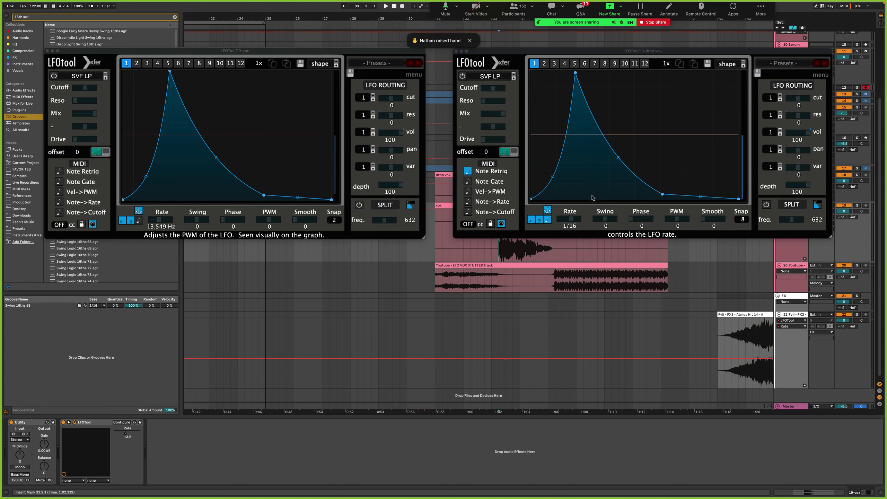
key("space")
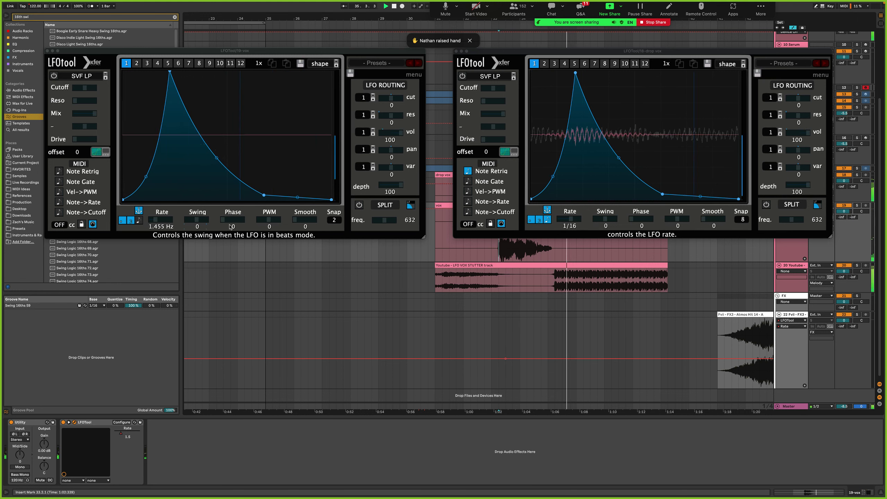
Bend the rising curve of the drop vox LFO upward, and close both LFOTool windows and the automation view
left_click_drag(553, 177, 551, 138)
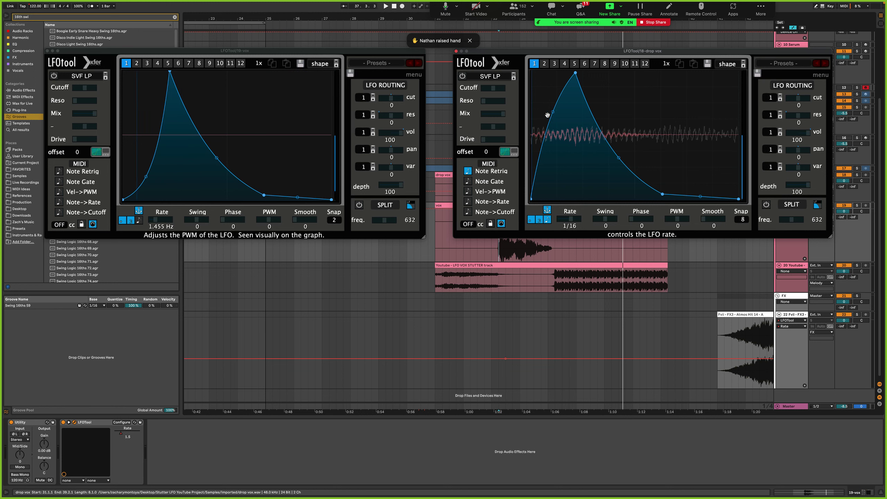
left_click(456, 51)
left_click(47, 51)
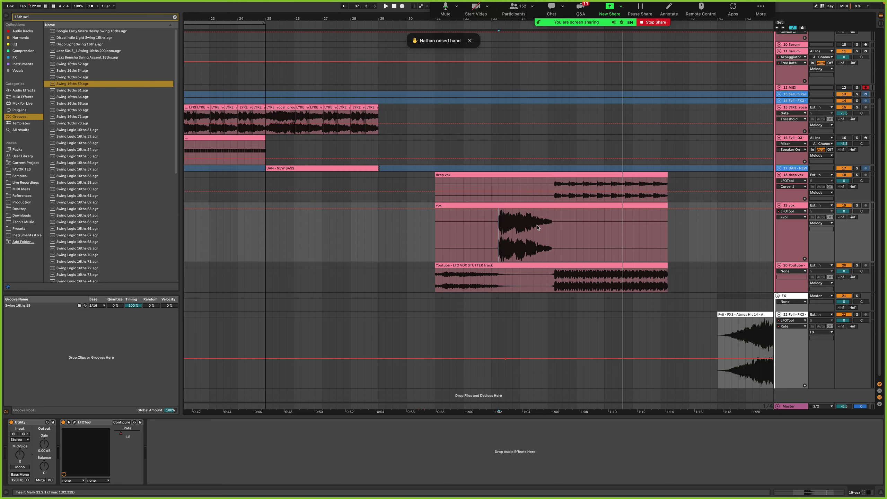
key("a")
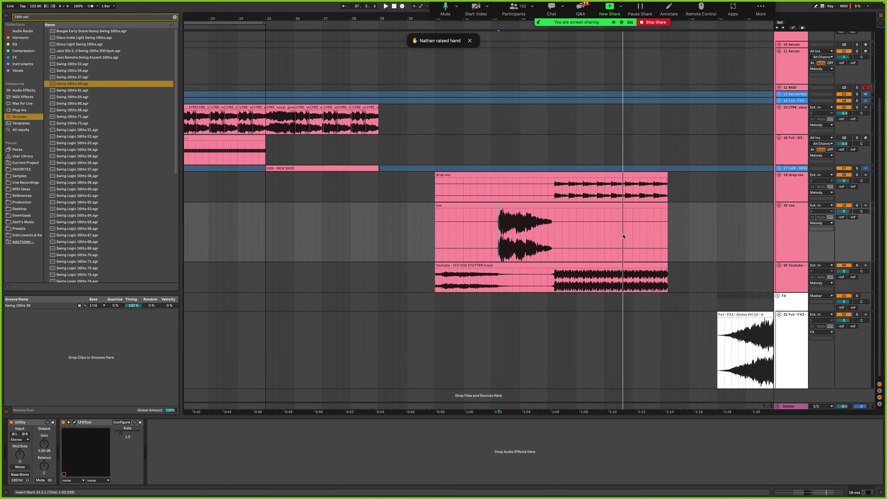
Select the first Atmos Hit 14 clip on the FX track and open that track's LFOTool
scroll(624, 236, "right", 10)
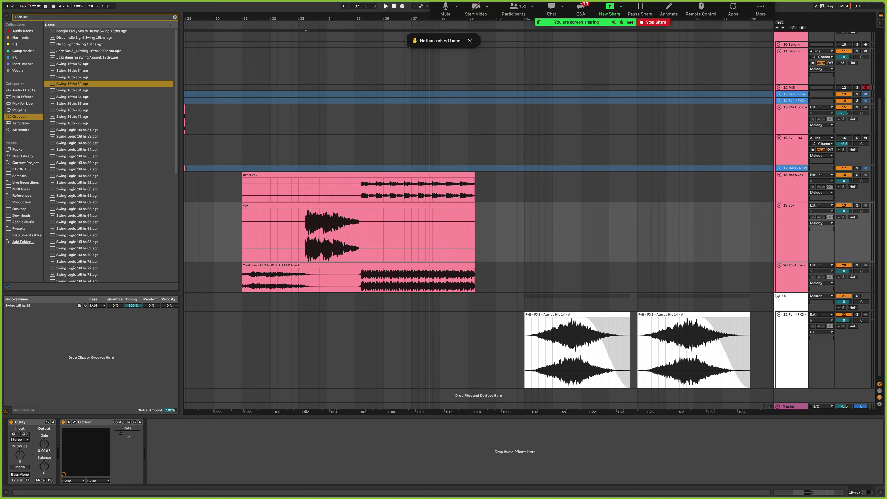
left_click(570, 315)
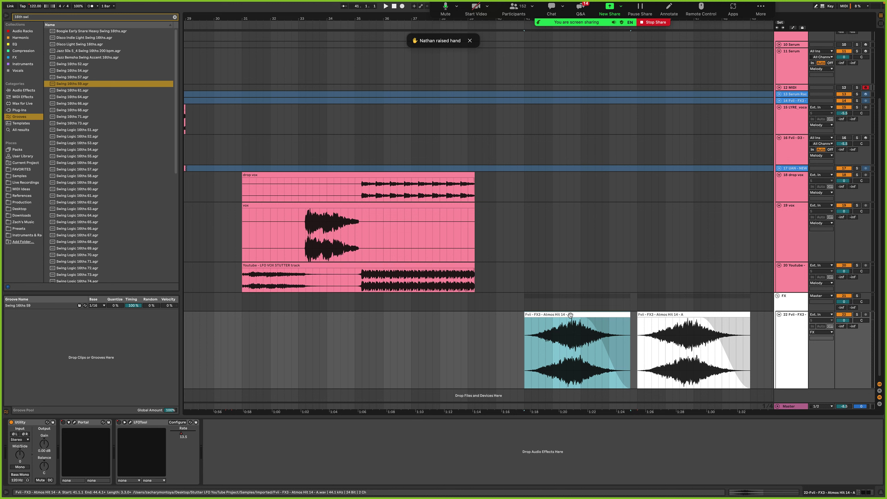
left_click(131, 422)
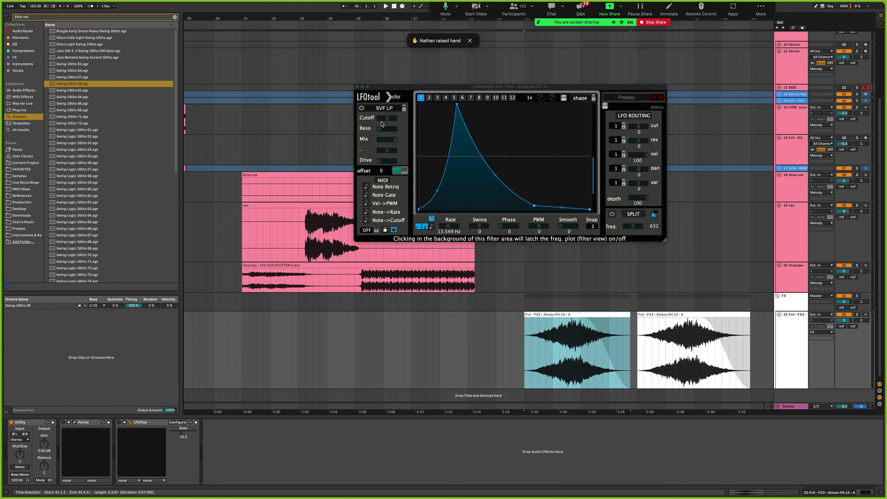
Enable LFOTool's filter, browse its Misc filter types, turn the filter off again, and close the plug-in window
left_click(376, 109)
left_click(377, 109)
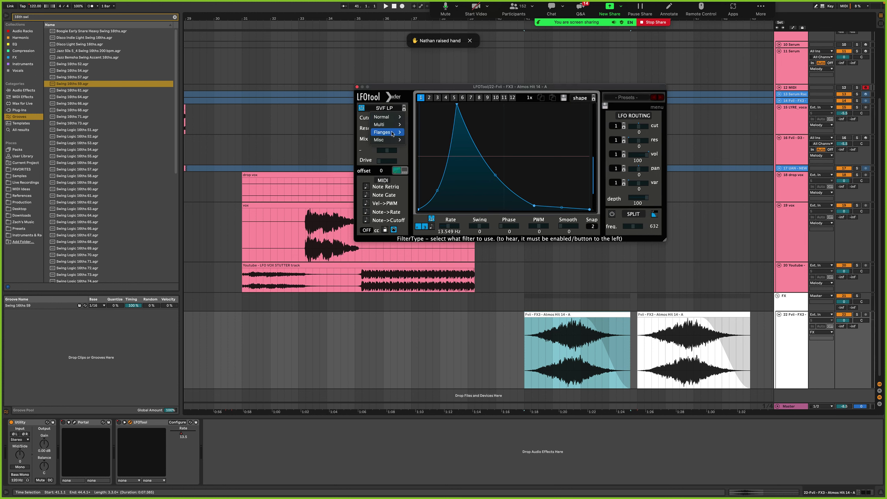
mouse_move(391, 140)
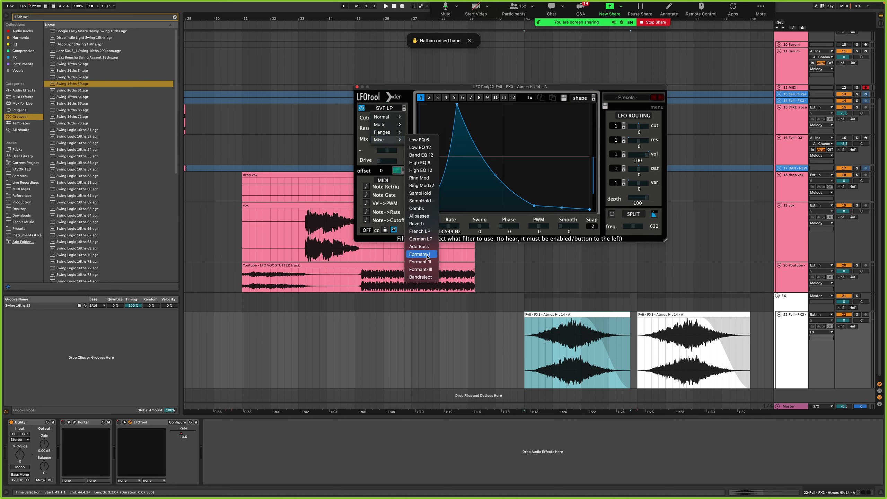
left_click(361, 108)
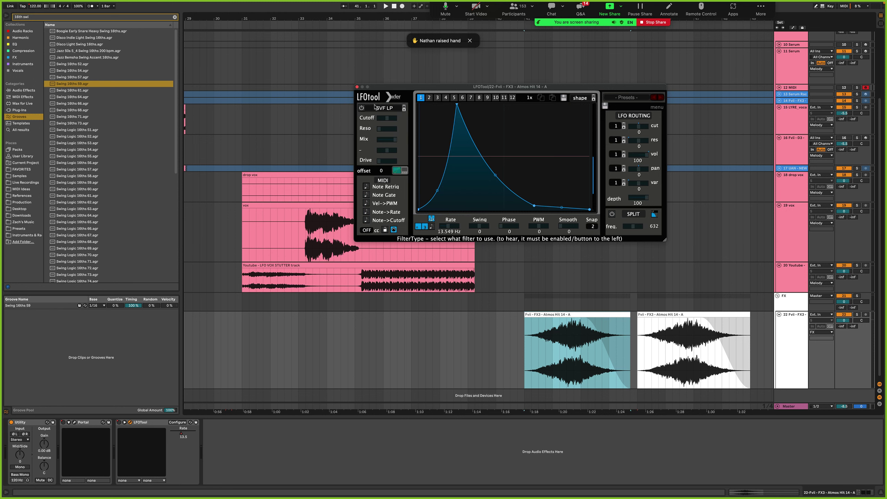
left_click(357, 87)
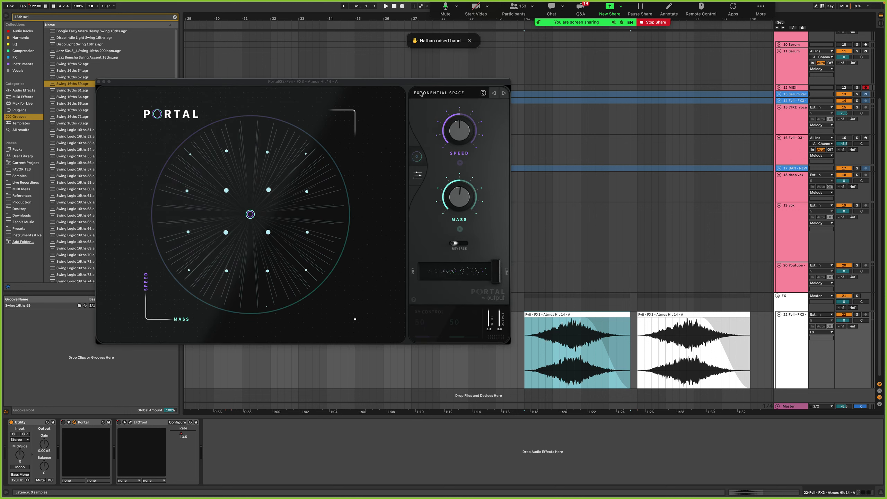
Look through Portal's preset list, keep Exponential Space loaded, and show the plug-in's grain controls
left_click_drag(421, 80, 427, 46)
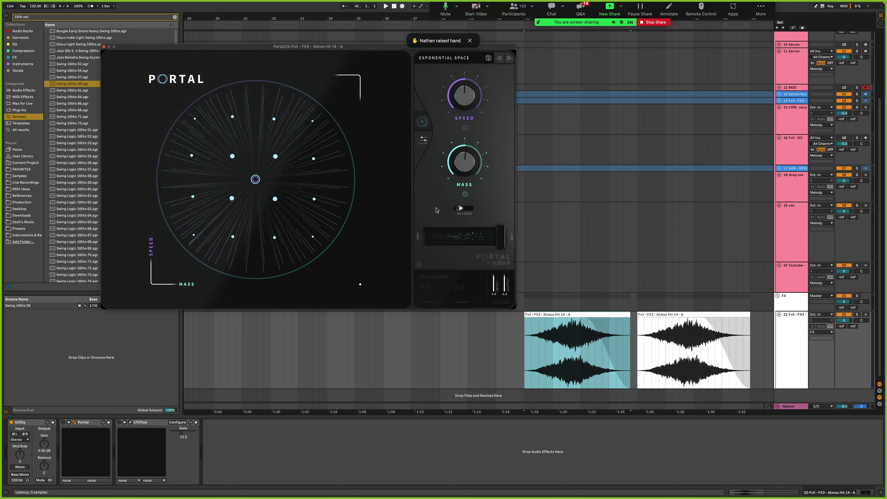
left_click(436, 58)
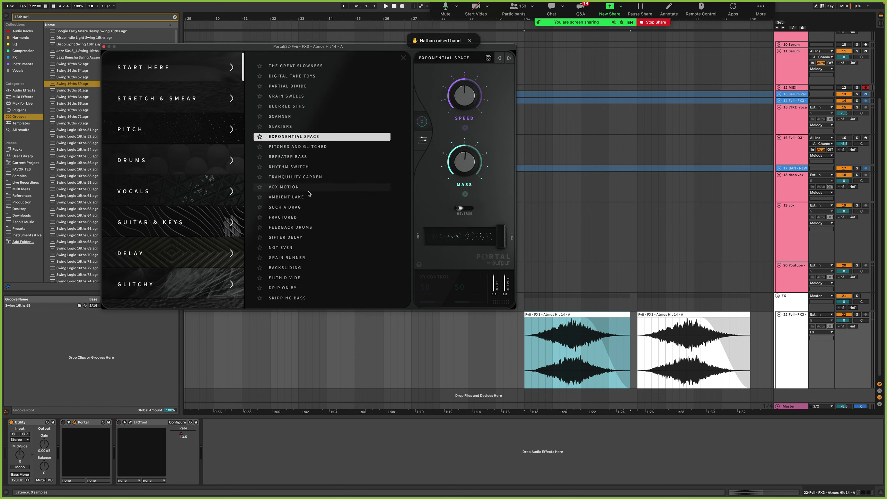
scroll(187, 195, "down", 5)
scroll(188, 195, "up", 5)
left_click(404, 59)
left_click(428, 140)
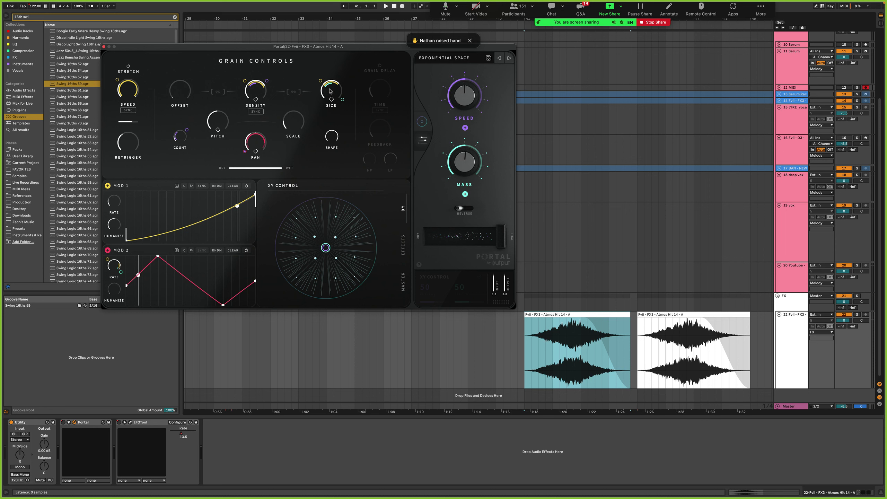
left_click_drag(129, 48, 123, 52)
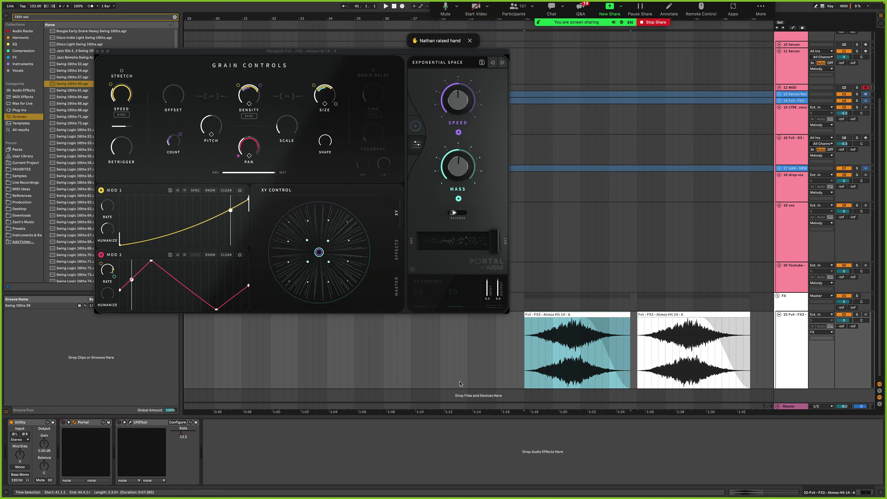
Play the first and the second Atmos Hit 14 clips in turn to compare the dry sound with the Portal version
key("space")
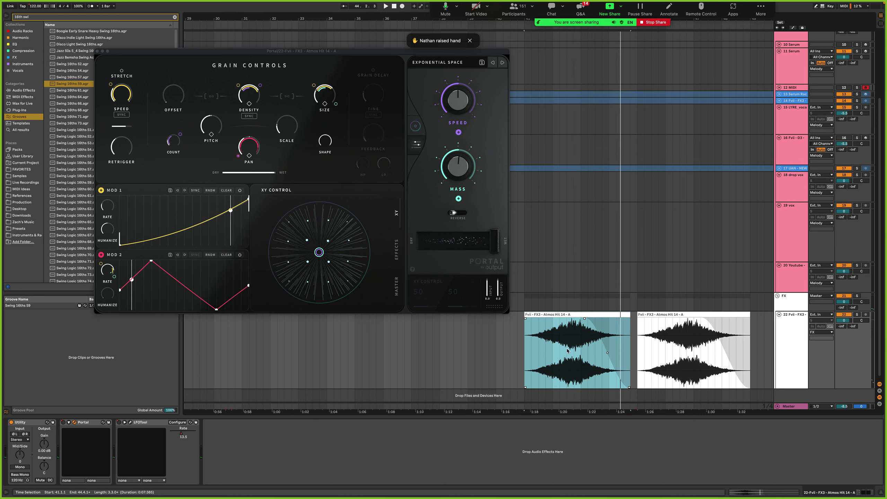
left_click(664, 315)
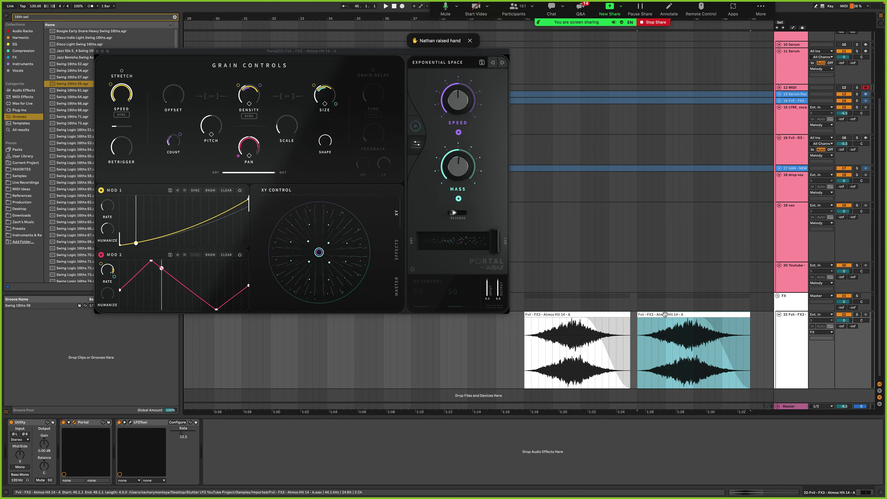
scroll(454, 349, "right", 5)
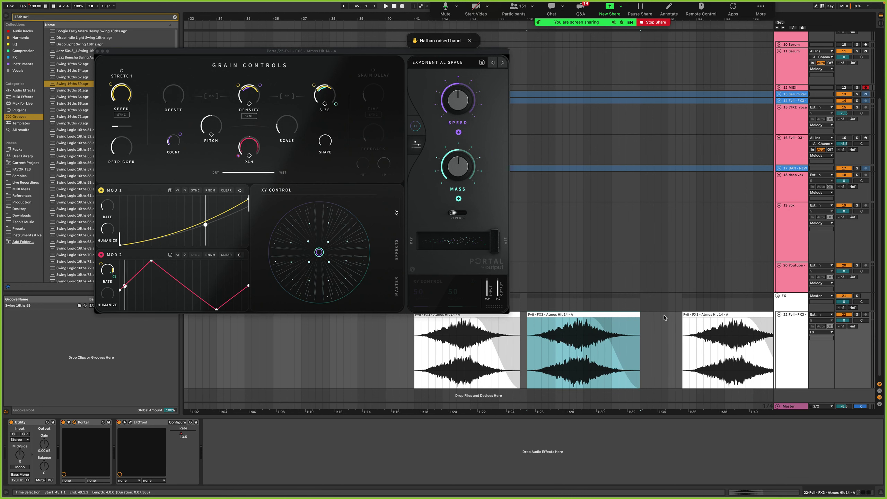
key("space")
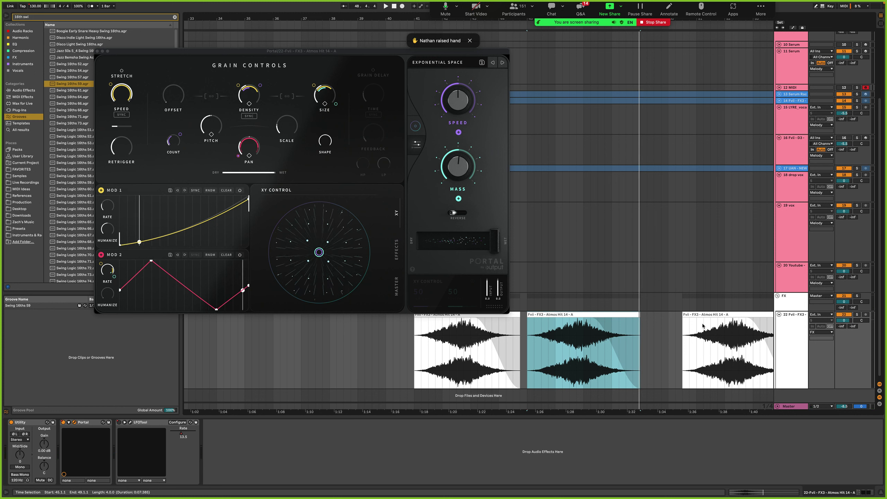
Select the third Atmos Hit 14 clip and open the track's LFOTool beside the Portal window
left_click(710, 315)
scroll(710, 315, "right", 5)
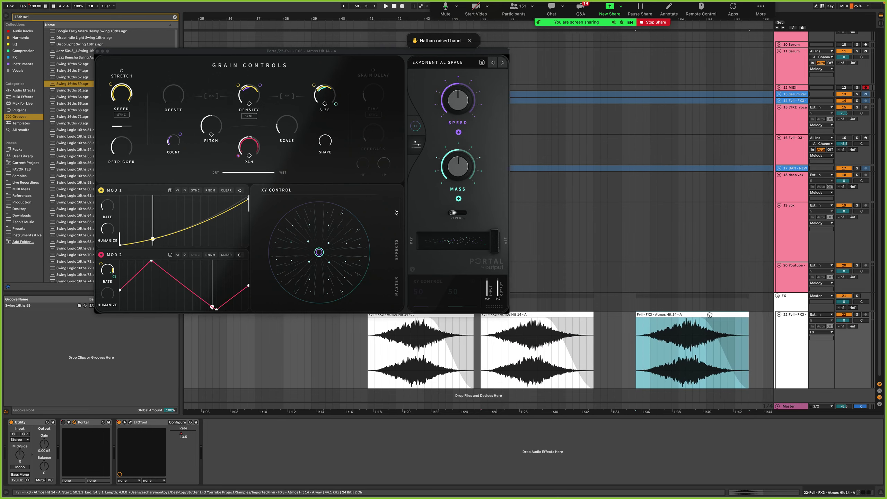
left_click(130, 423)
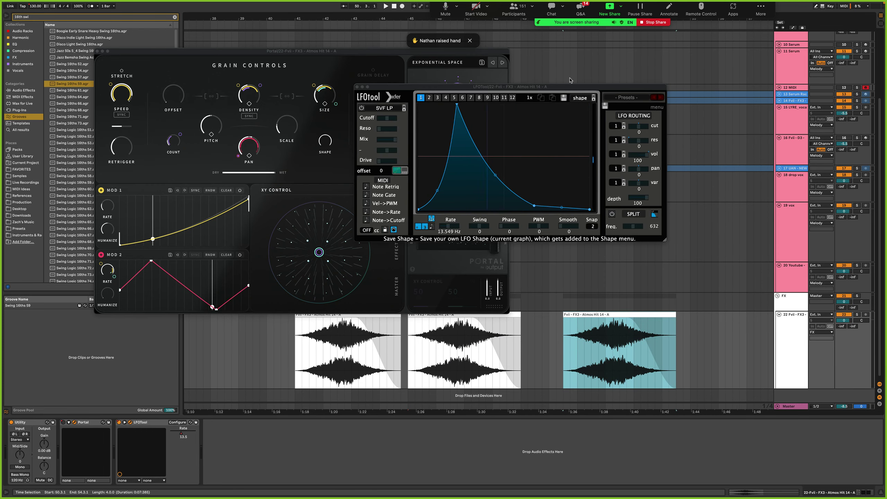
left_click_drag(570, 87, 727, 89)
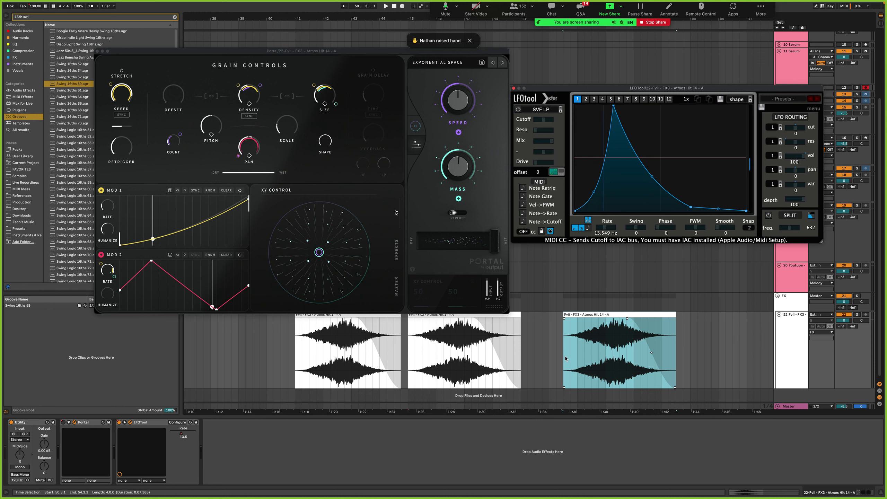
Show the automation view and display LFOTool's Rate automation on the Atmos Hit track
key("a")
key("a")
key("a")
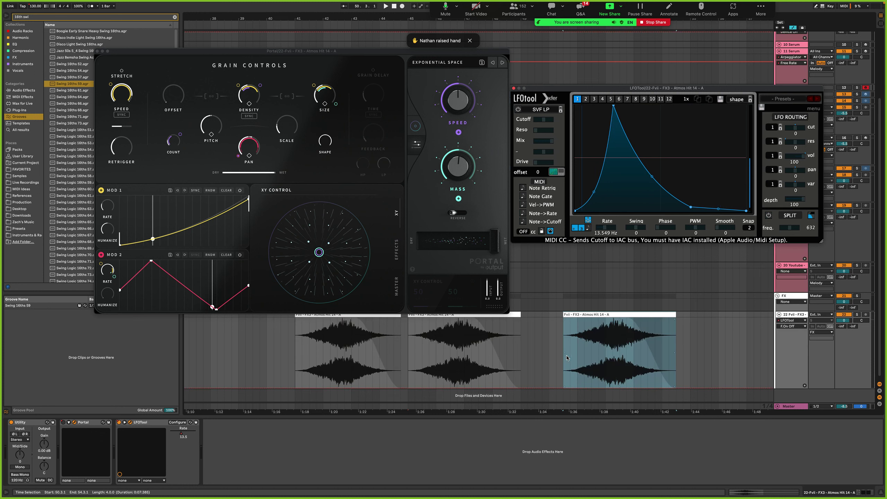
left_click(796, 326)
left_click(793, 338)
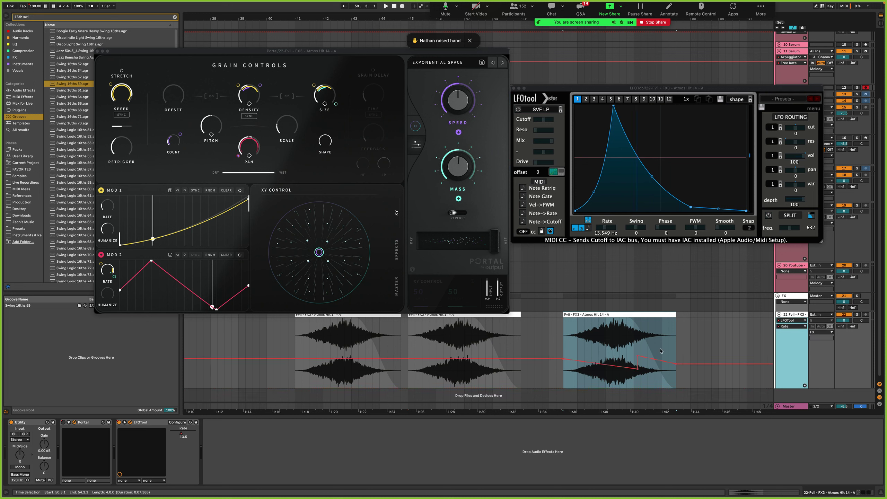
Play the third Atmos Hit 14 clip from 50.3.1 to hear LFOTool's rate automation
left_click(563, 378)
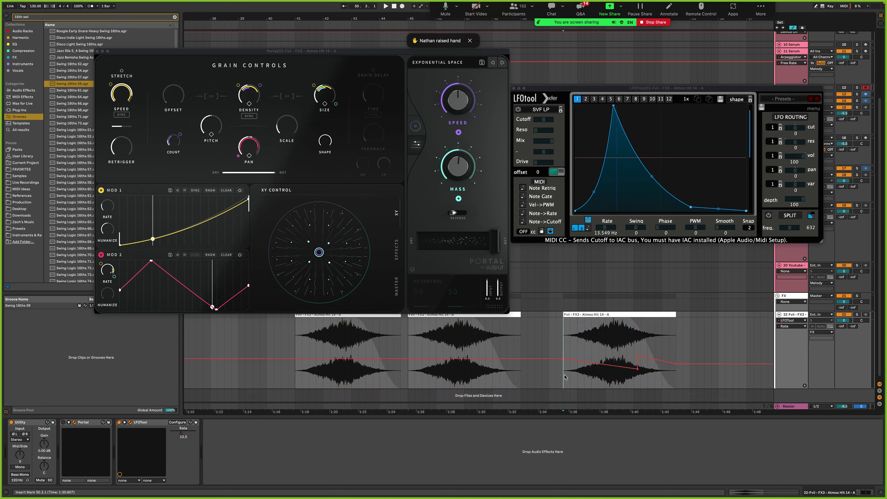
key("space")
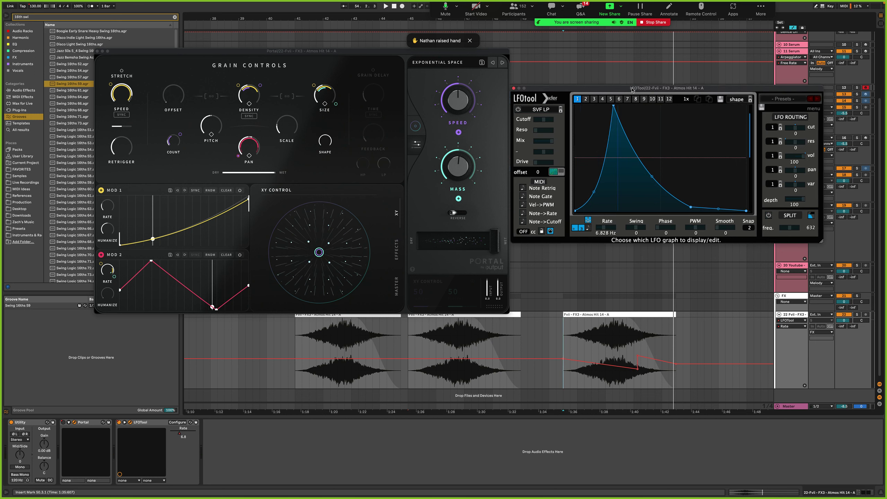
left_click_drag(631, 91, 634, 96)
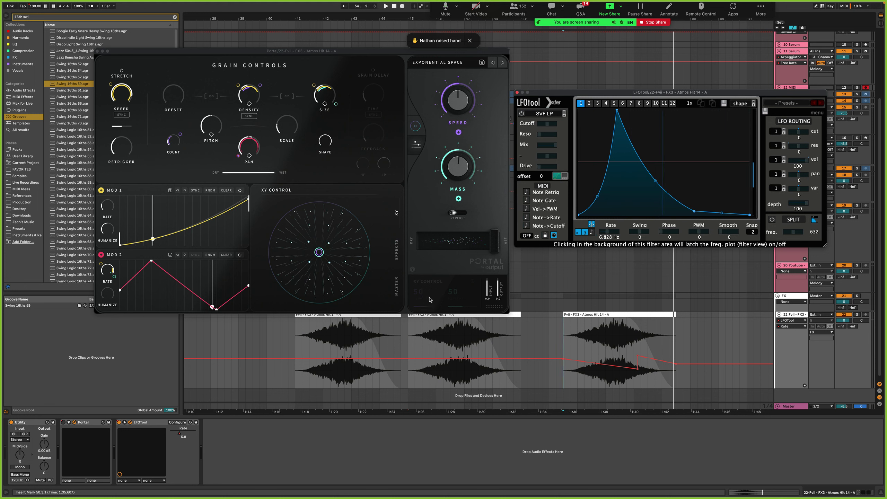
Show Portal's effects page, play the second Atmos Hit 14 clip through it, and move on to the third clip
left_click(409, 335)
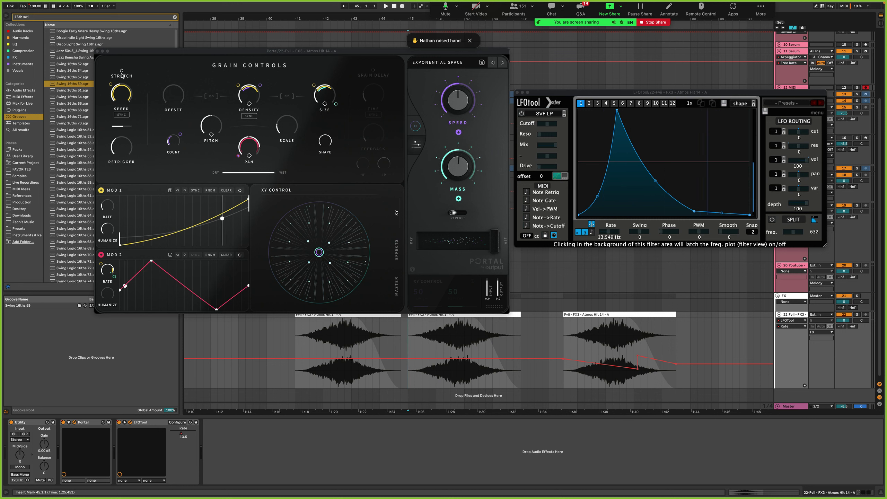
left_click(397, 249)
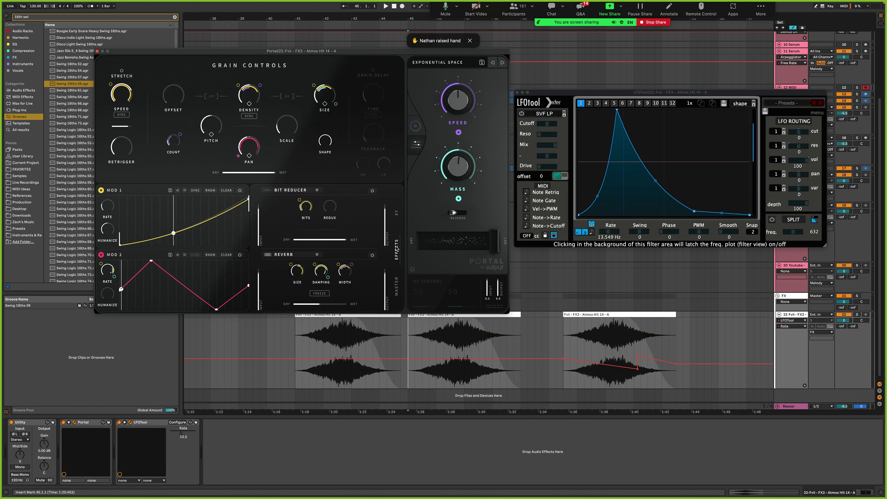
left_click(432, 315)
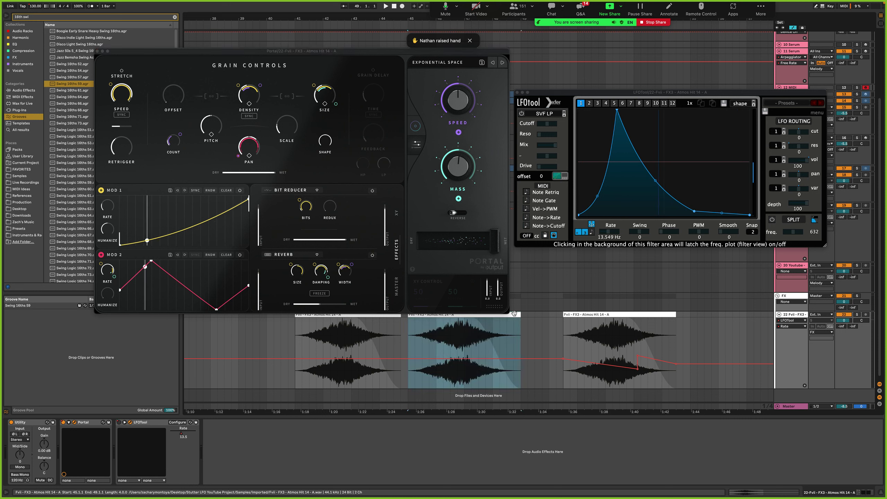
key("space")
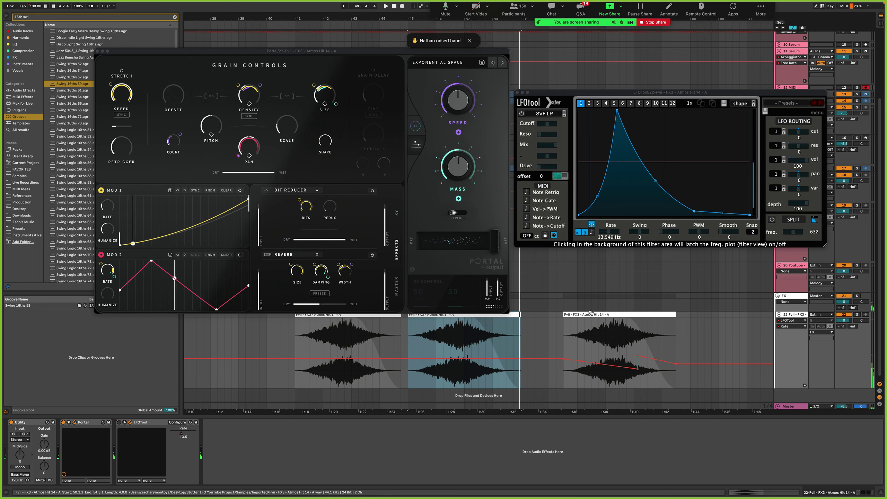
left_click(590, 314)
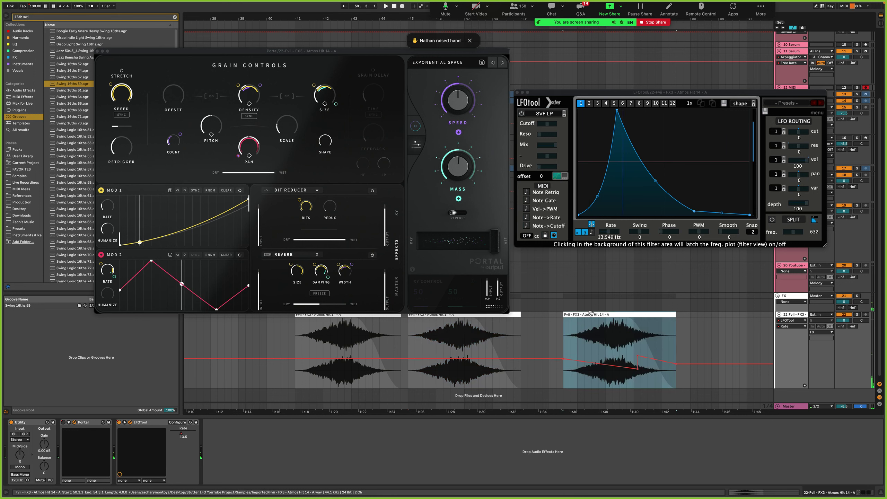
Close Portal, list the FX collection without a search filter, add Endless Smile after LFOTool, and place its window beside LFOTool
left_click(97, 51)
left_click(15, 58)
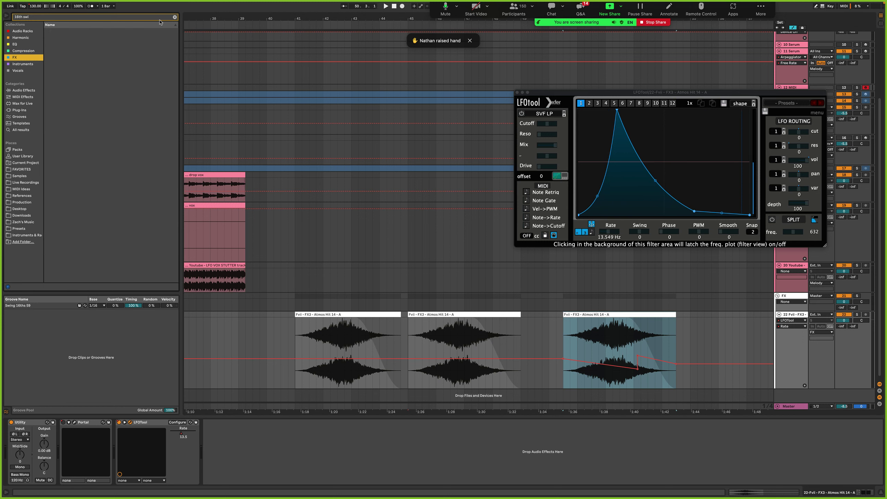
left_click(175, 17)
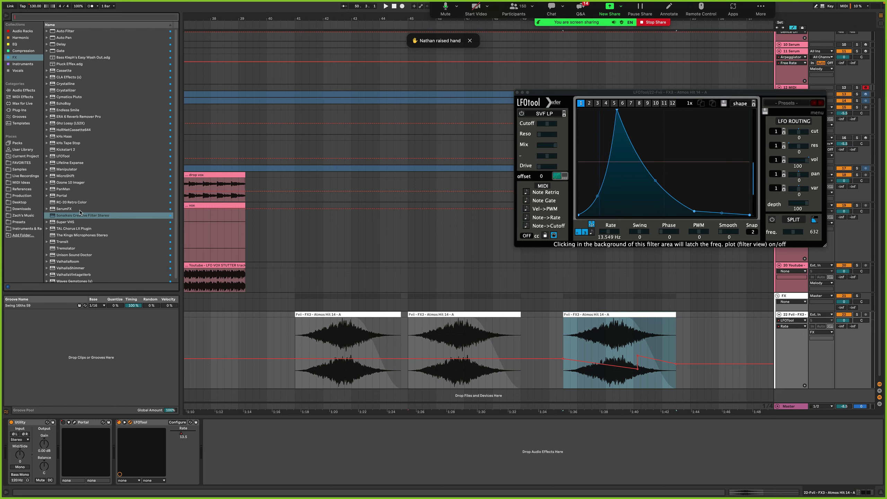
left_click(65, 111)
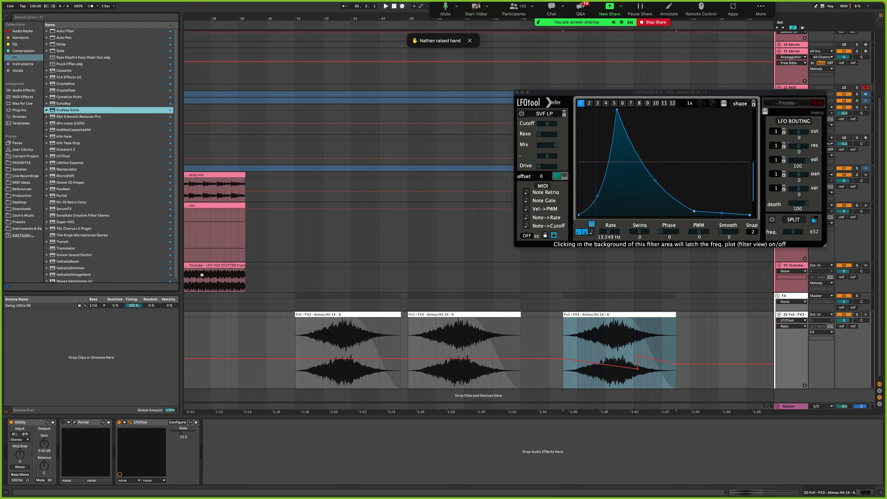
left_click_drag(239, 453, 239, 454)
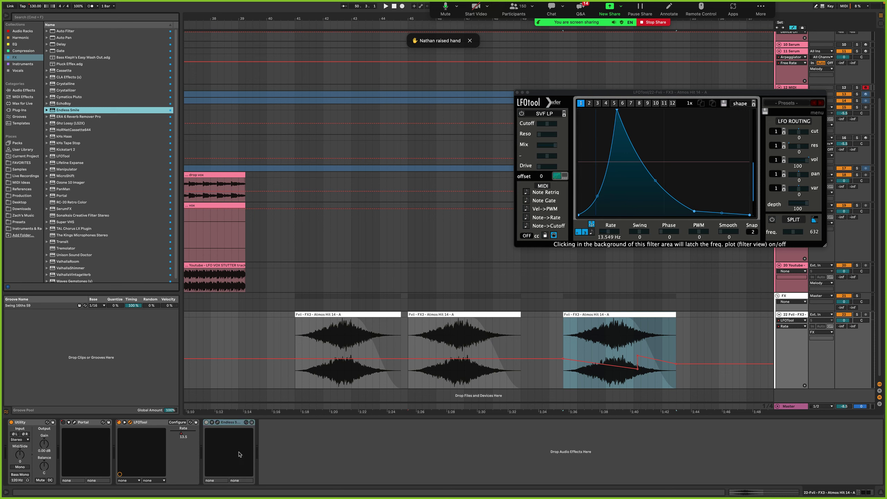
left_click(218, 422)
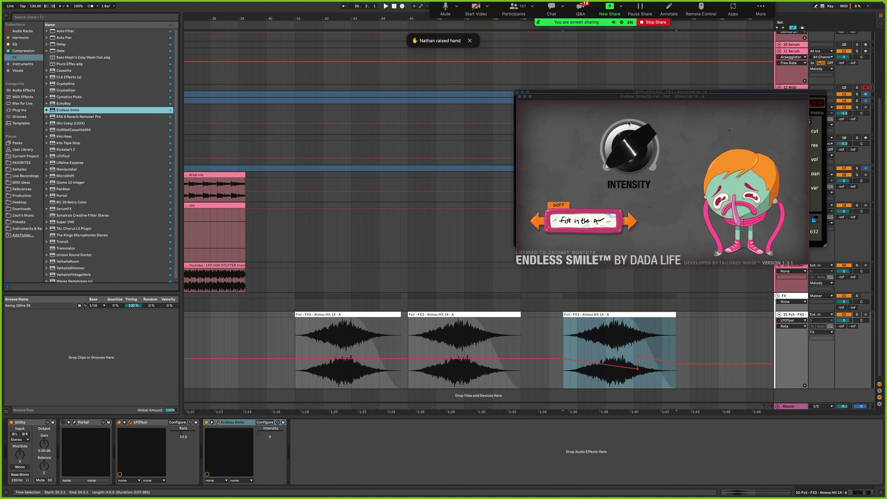
left_click_drag(634, 93, 296, 130)
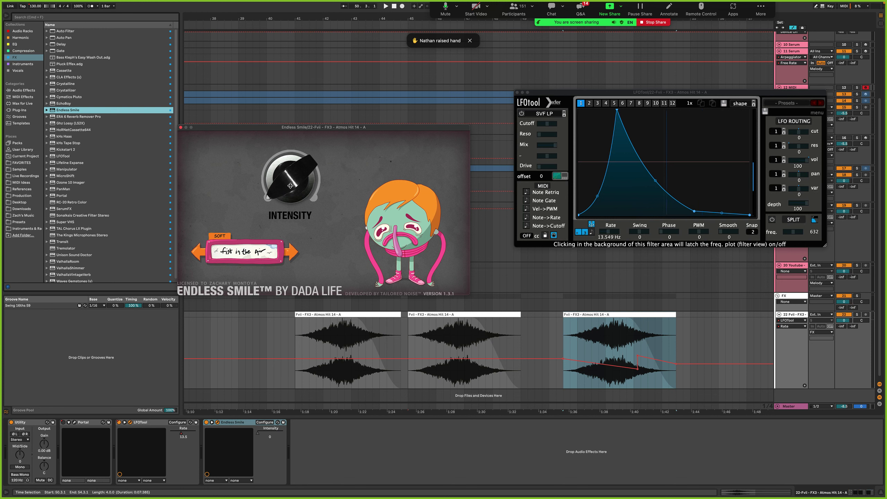
Play the third Atmos Hit 14 clip while raising Endless Smile's Intensity to 16%, and return it to 0%
key("space")
mouse_move(291, 185)
left_mouse_down()
mouse_move(285, 136)
mouse_move(286, 170)
left_mouse_up()
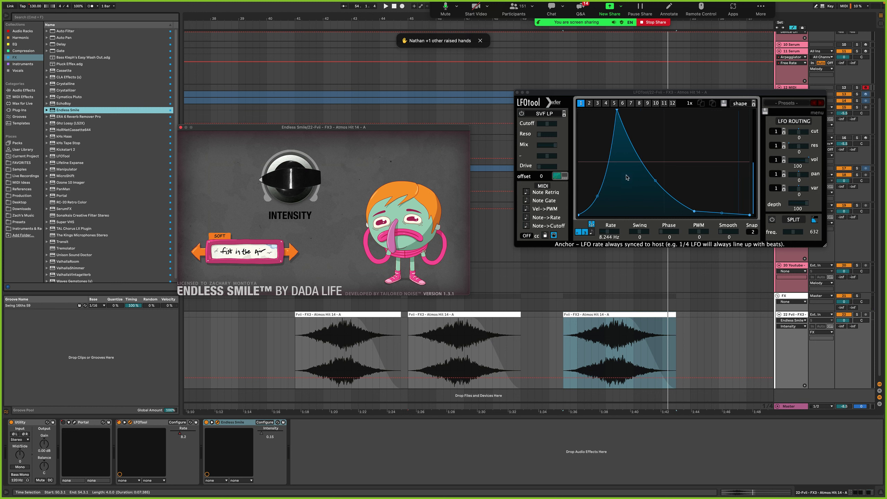
mouse_move(292, 186)
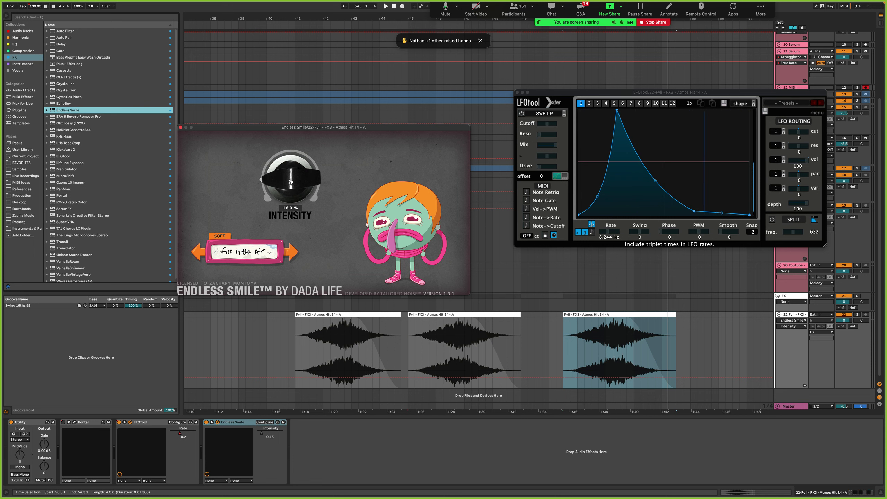
left_click_drag(290, 182, 291, 199)
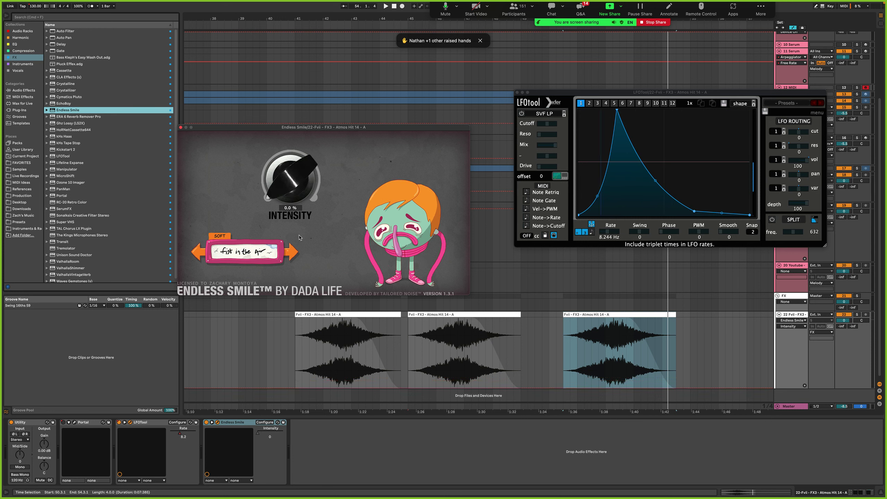
Close the Endless Smile and LFOTool windows and place the insert mark at 44.3.1 on the vox track
left_click(180, 128)
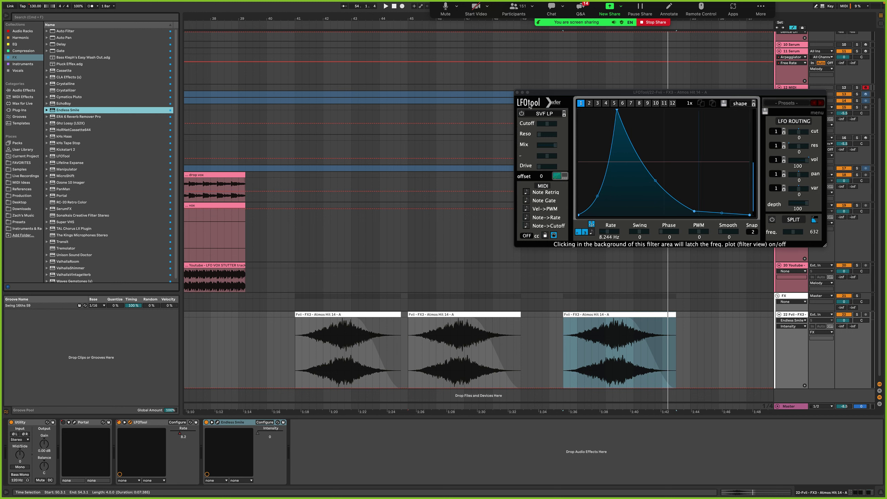
left_click(517, 93)
left_click(394, 252)
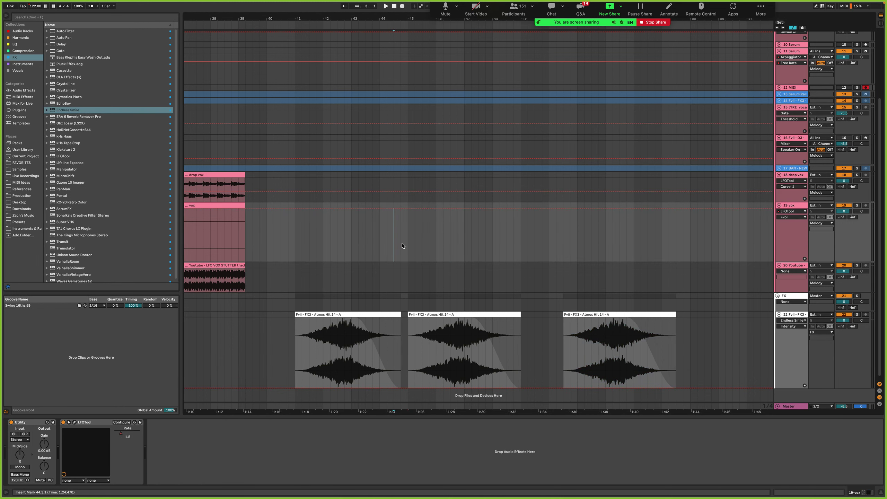